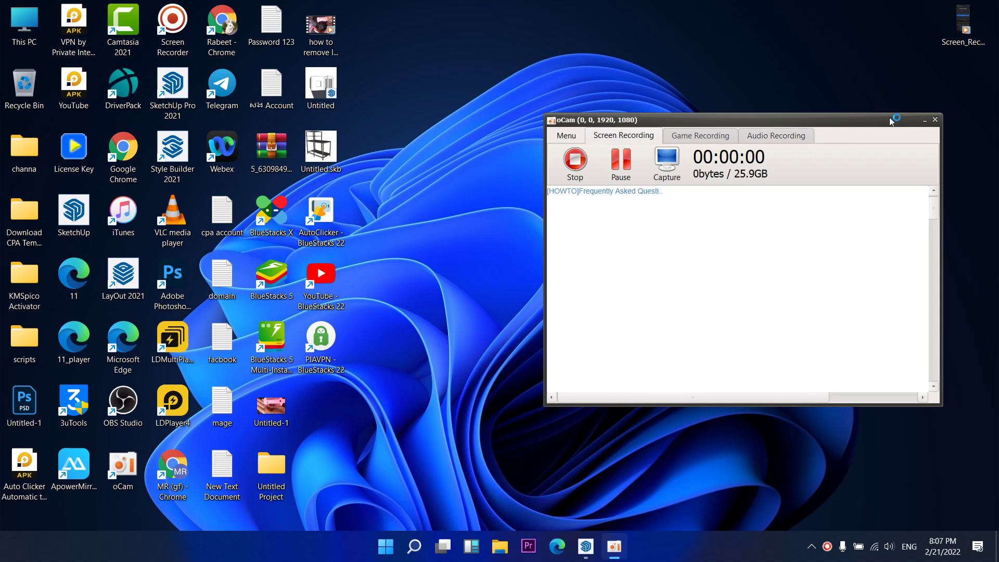
Restore the SketchUp model window and orbit the view of the imported drawing sheets.
click(615, 546)
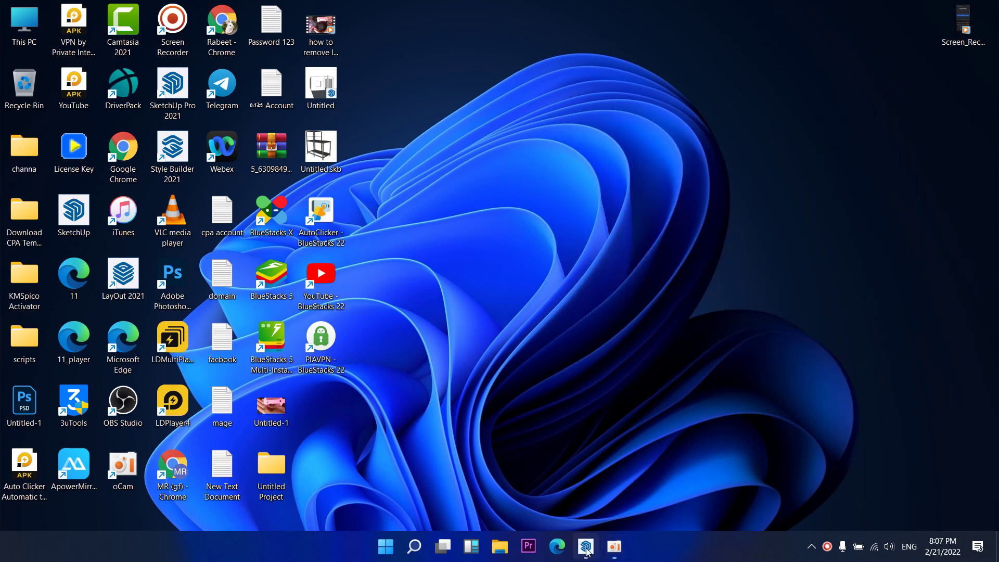
mouse_move(479, 319)
middle_down()
mouse_move(452, 345)
mouse_move(346, 361)
mouse_move(357, 384)
mouse_move(254, 340)
middle_up()
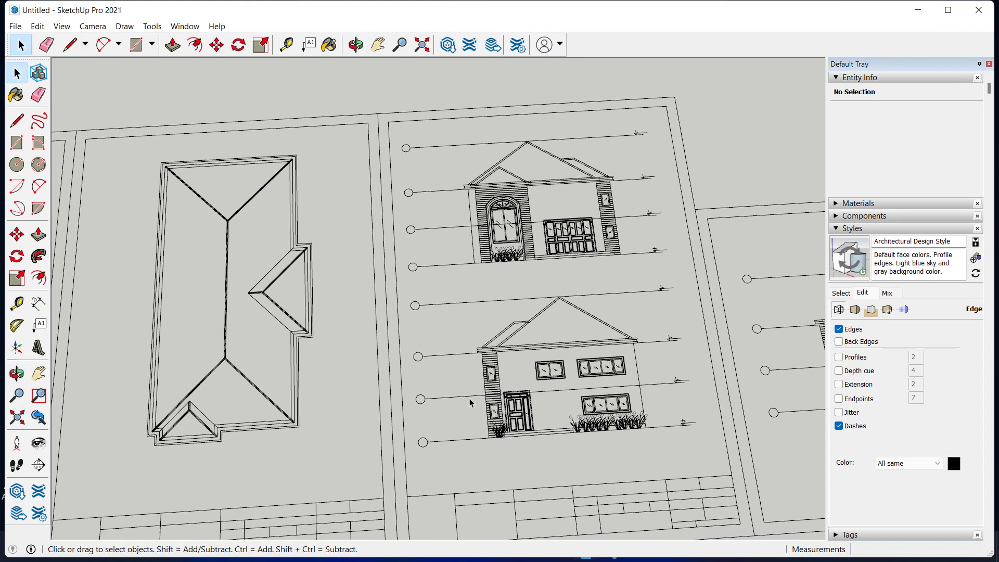
Zoom around the elevation sheet, starting and then cancelling a Tape Measure reading.
scroll(447, 405, up, 1)
scroll(425, 411, up, 1)
scroll(425, 411, down, 1)
key(t)
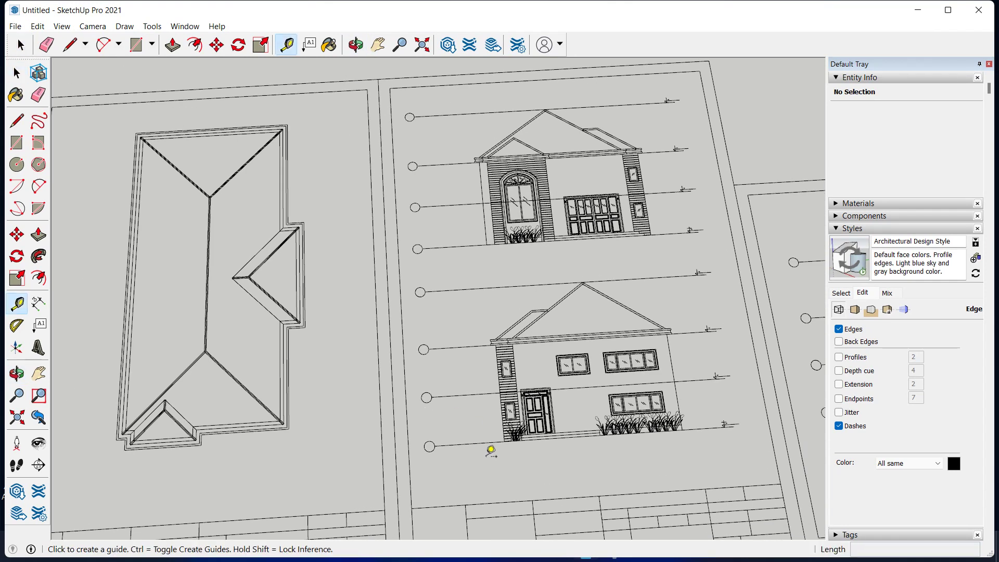
click(482, 442)
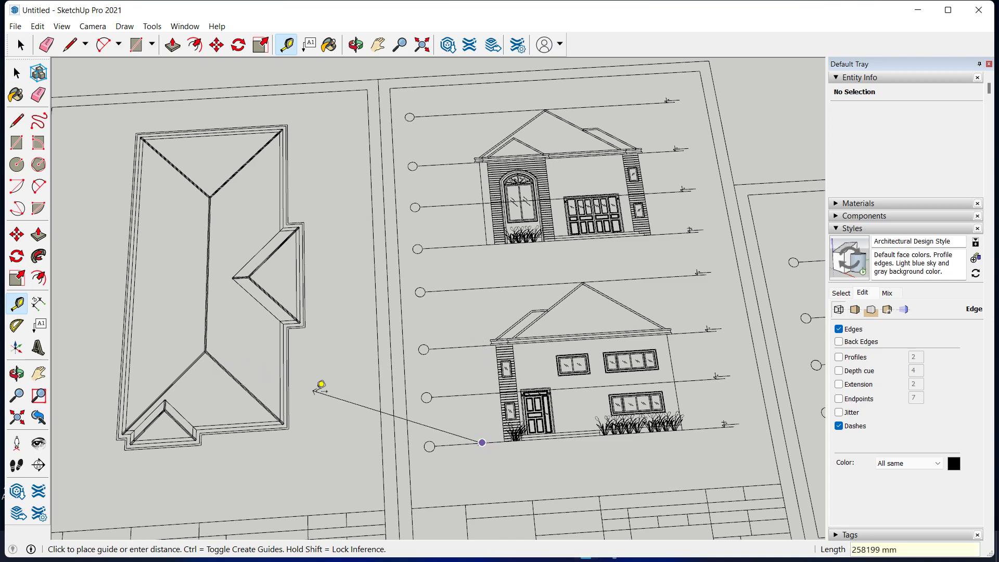
key(space)
scroll(314, 430, down, 1)
scroll(260, 429, down, 2)
Frame the floor plan's sofa-and-planter corner and start a rectangle at the corner column.
shift+middle_drag(199, 428, 458, 416)
scroll(218, 460, up, 2)
scroll(218, 461, up, 2)
scroll(218, 461, up, 3)
scroll(219, 460, up, 2)
scroll(216, 447, up, 2)
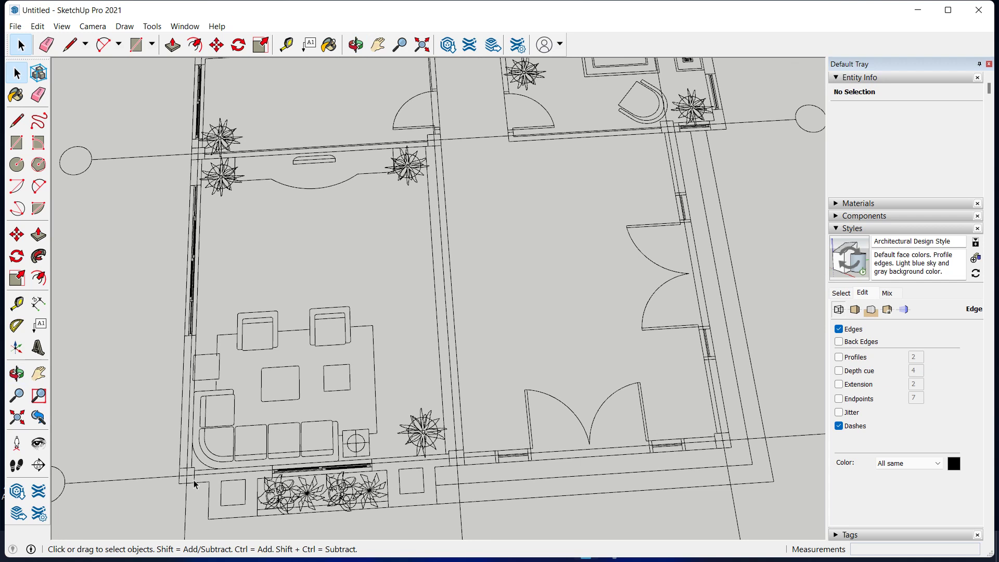
scroll(213, 416, up, 2)
middle_drag(213, 395, 210, 375)
key(r)
click(184, 254)
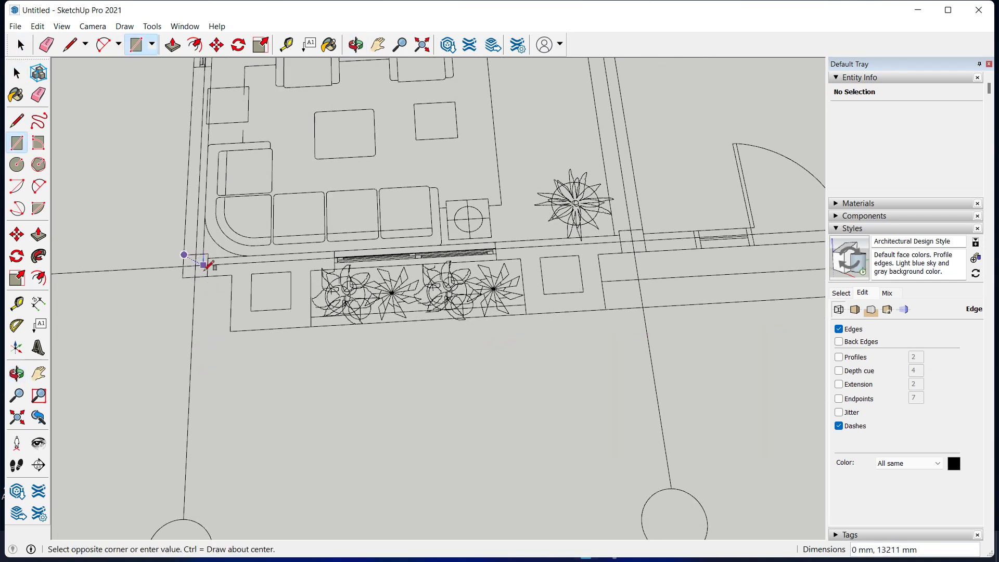
Finish the small square at the column corner and select its face.
click(207, 277)
key(space)
click(202, 278)
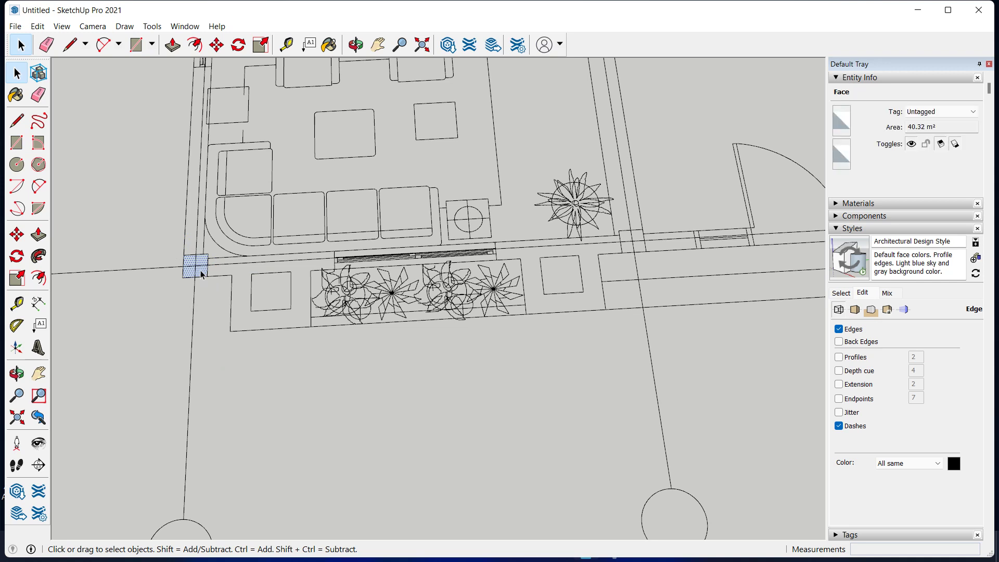
right_click(201, 276)
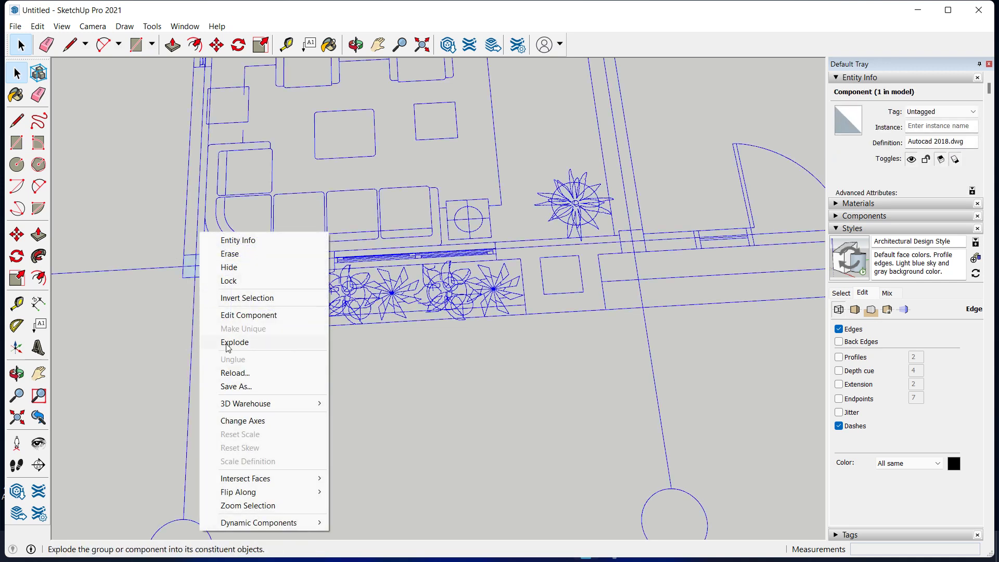
click(171, 382)
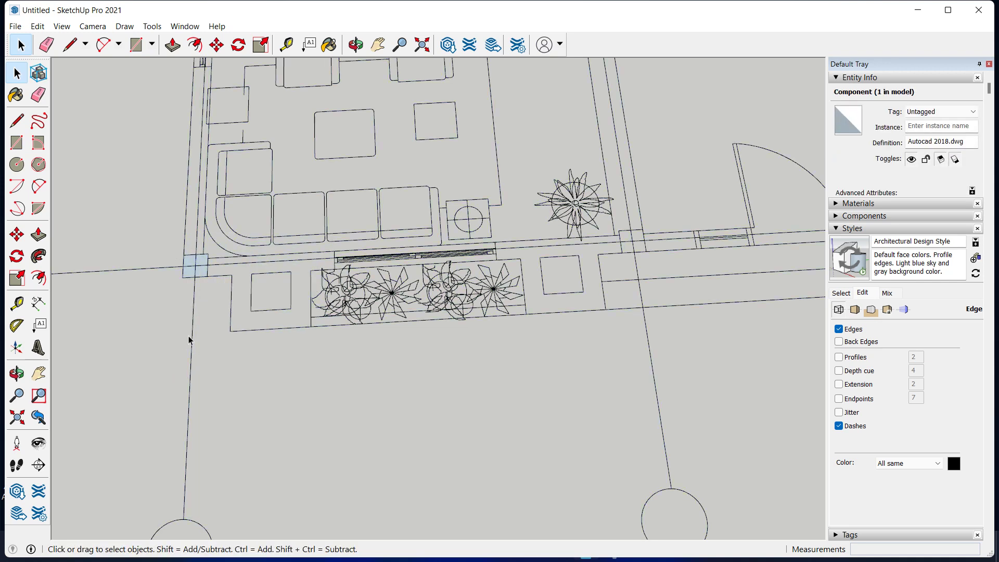
click(202, 276)
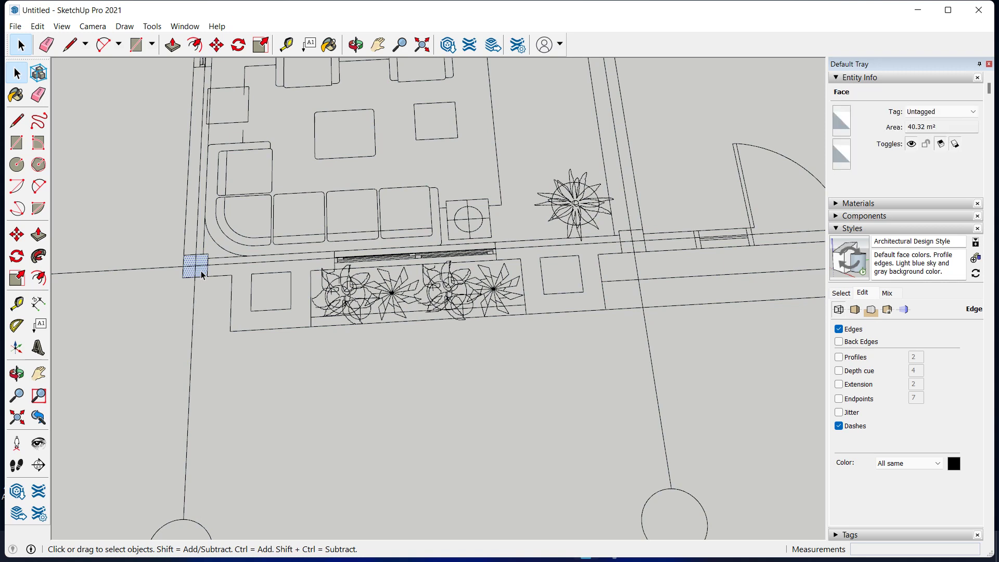
Push/Pull the square up 3500 mm into a column, then undo the extra extrusion.
key(p)
click(196, 266)
text(3500)
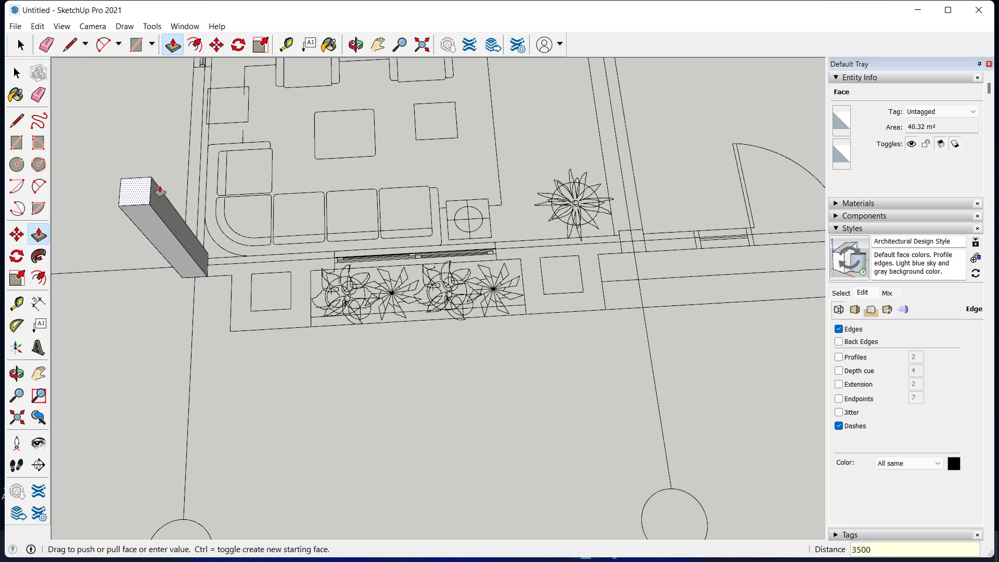
key(Return)
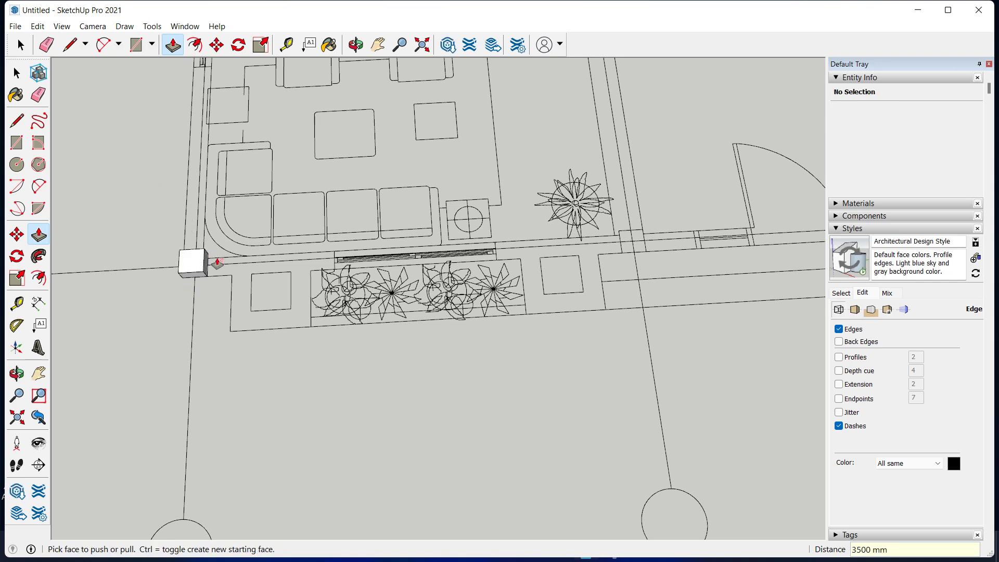
click(192, 263)
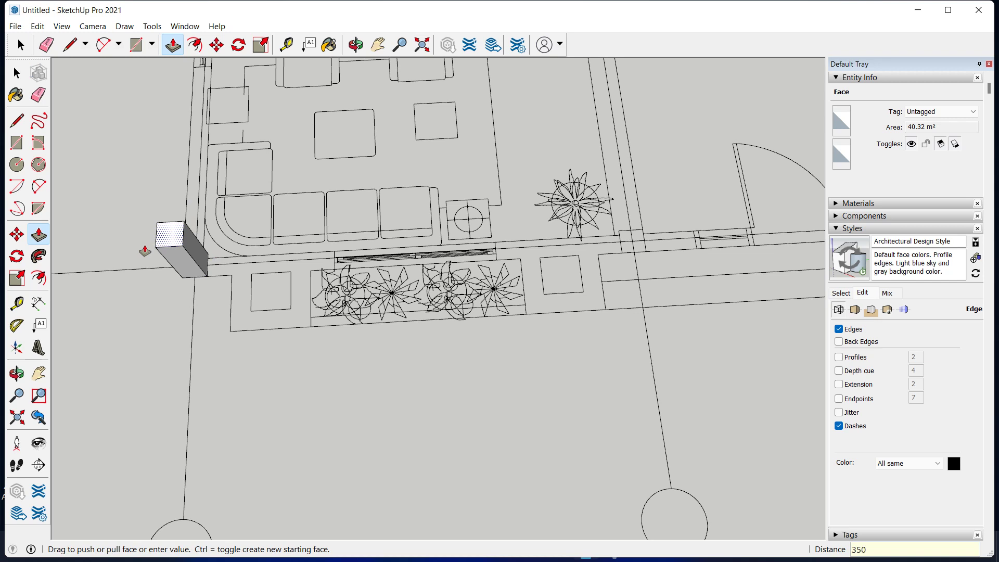
text(0)
key(Return)
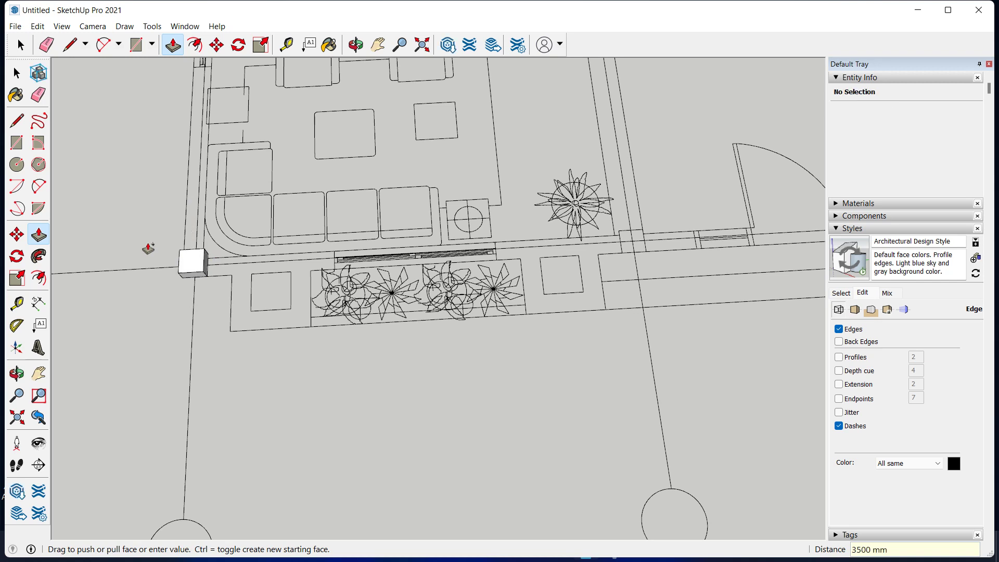
key(ctrl+z)
Pull the square into a tall column again, view it in perspective, then undo it.
click(196, 264)
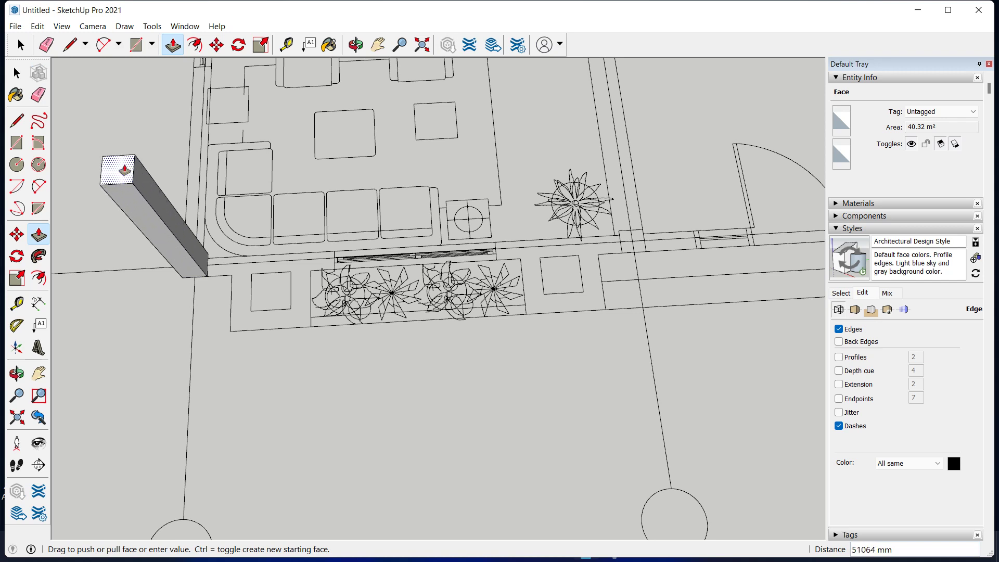
click(122, 166)
middle_drag(207, 239, 233, 319)
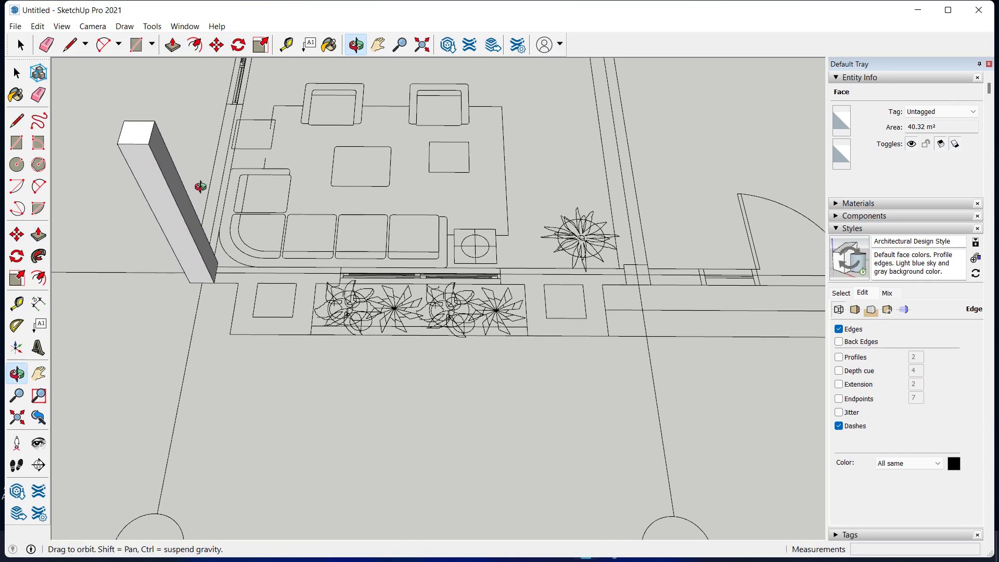
scroll(234, 319, down, 5)
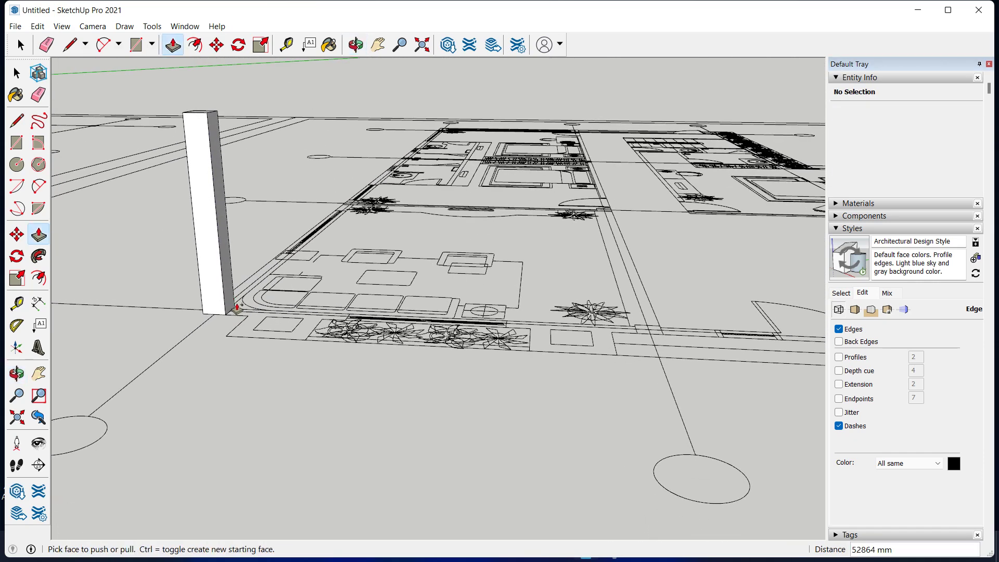
key(ctrl+z)
Select and delete the imported floor-plan drawing.
key(space)
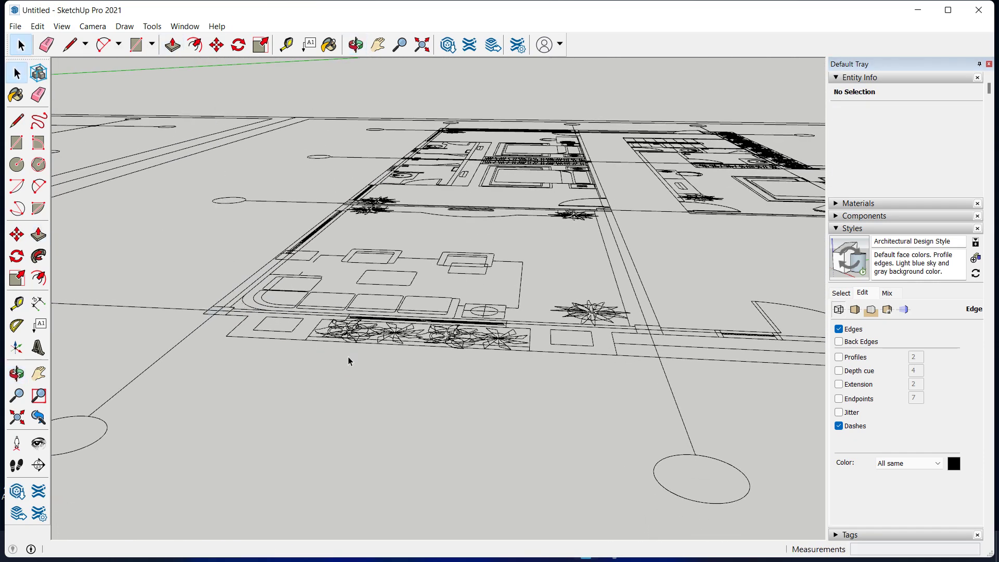
click(351, 338)
key(Delete)
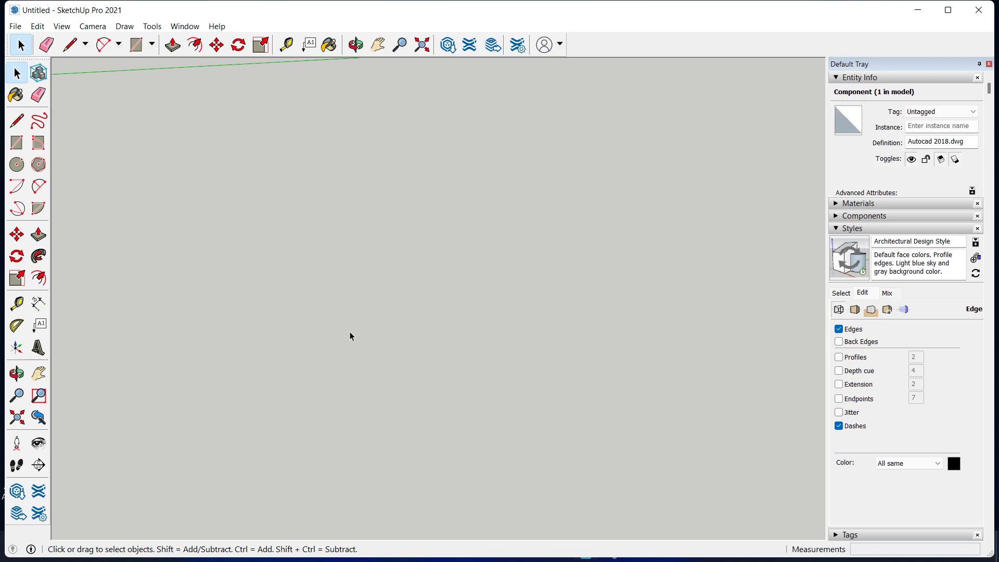
Start a 2D Graphic export and browse Local Disk (D:) to the documents 2019 folder.
click(15, 26)
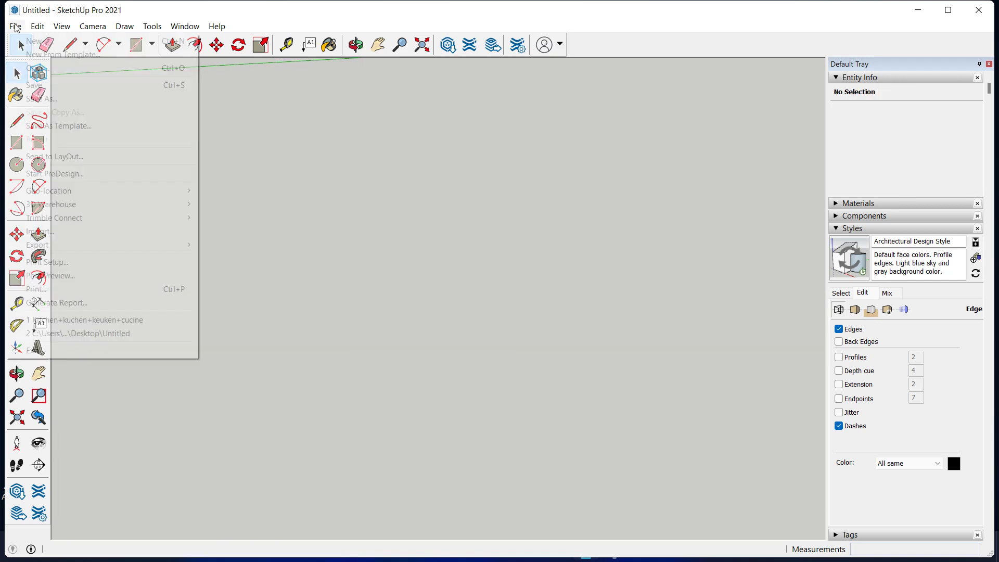
mouse_move(75, 245)
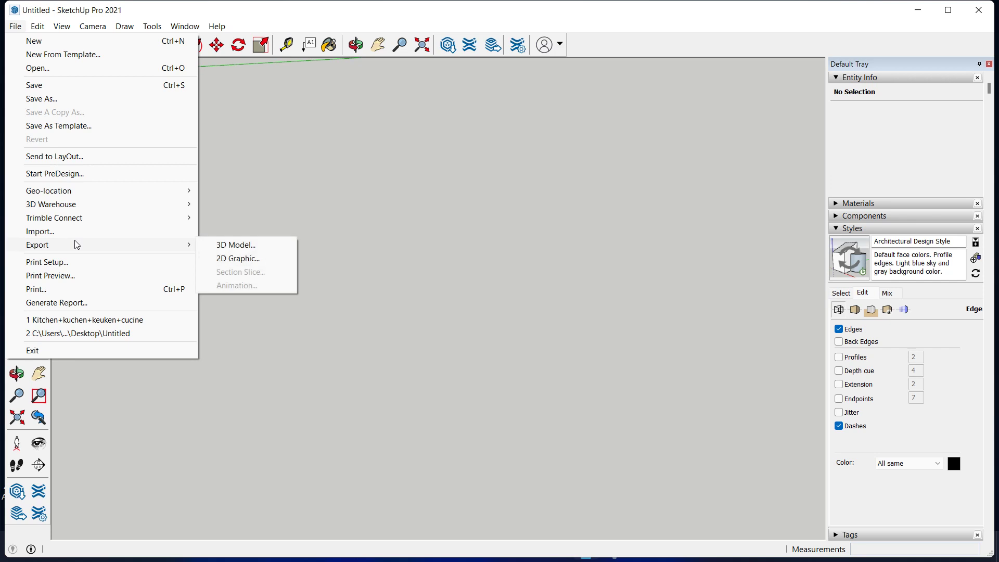
click(217, 259)
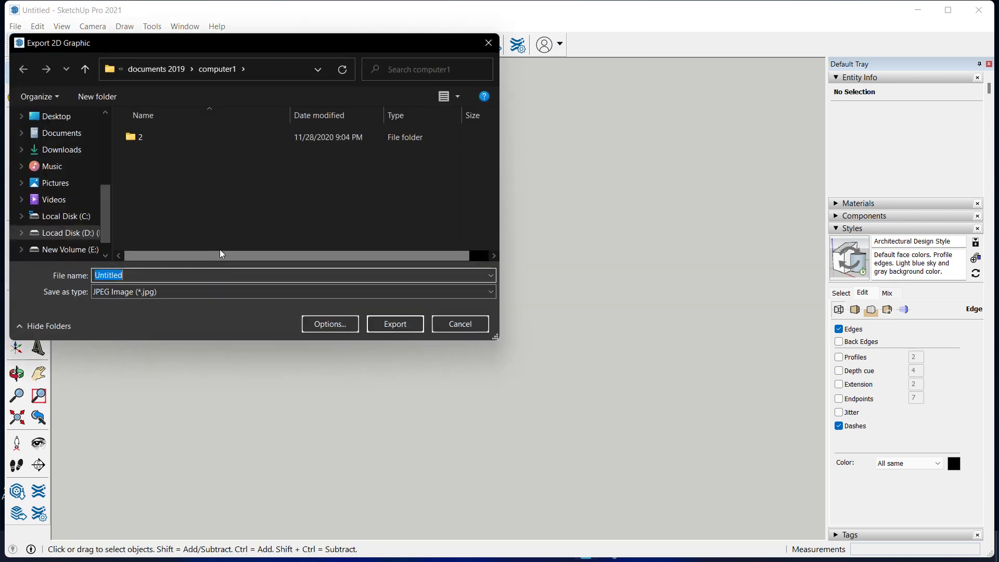
click(88, 233)
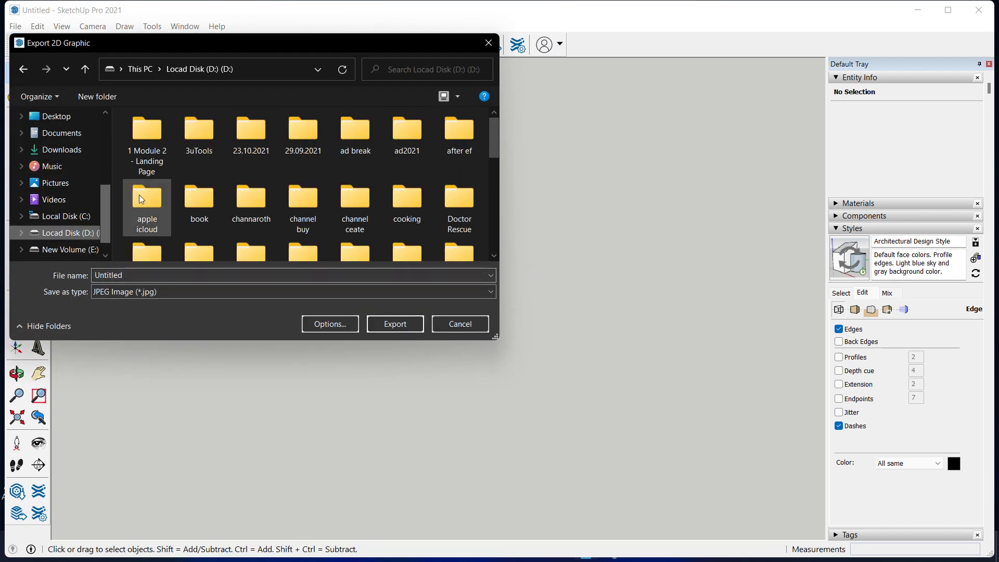
click(148, 210)
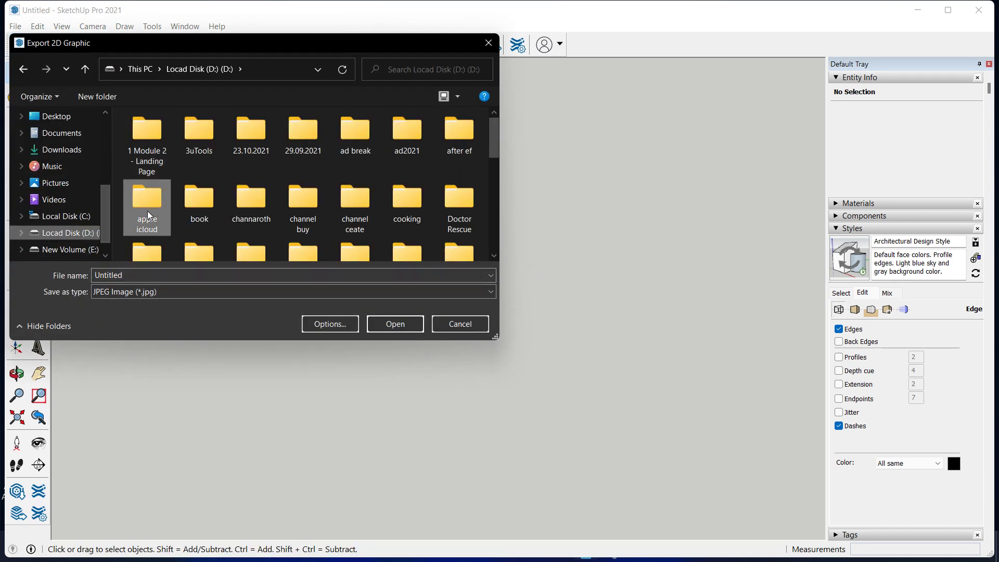
click(443, 141)
scroll(210, 210, down, 1)
click(143, 236)
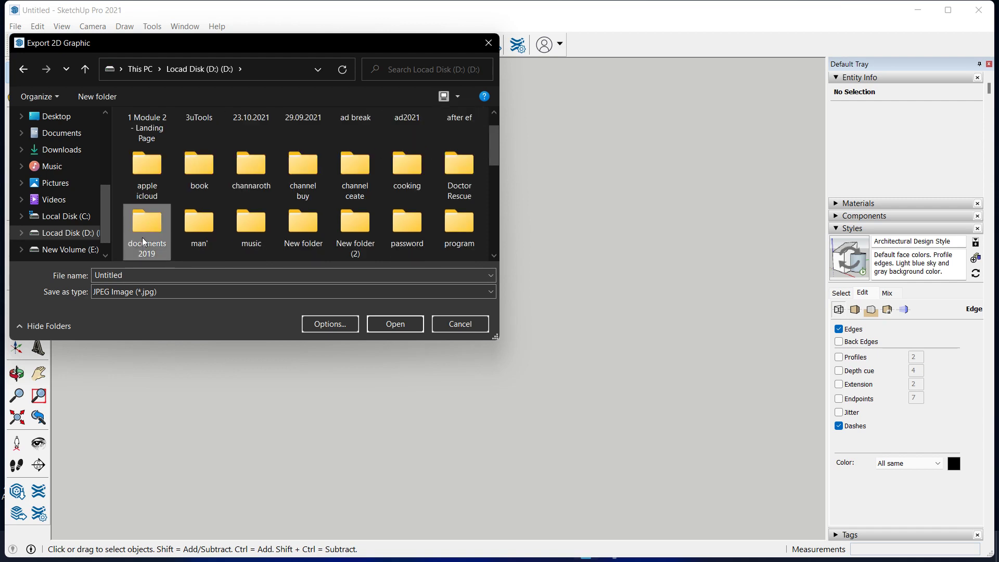
Look through the book, computer1 and documments lao folders, then cancel the export.
double_click(142, 237)
double_click(159, 157)
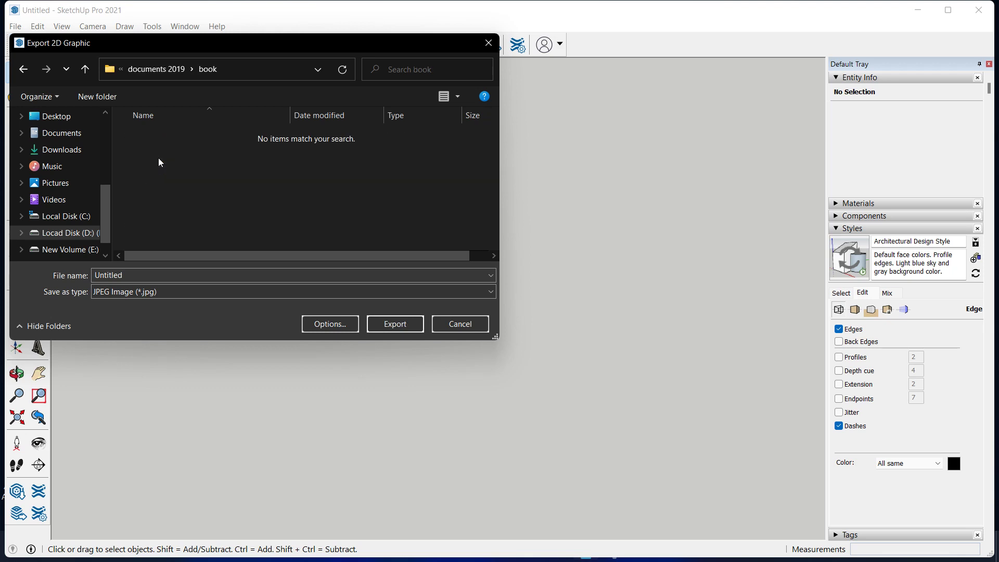
click(23, 70)
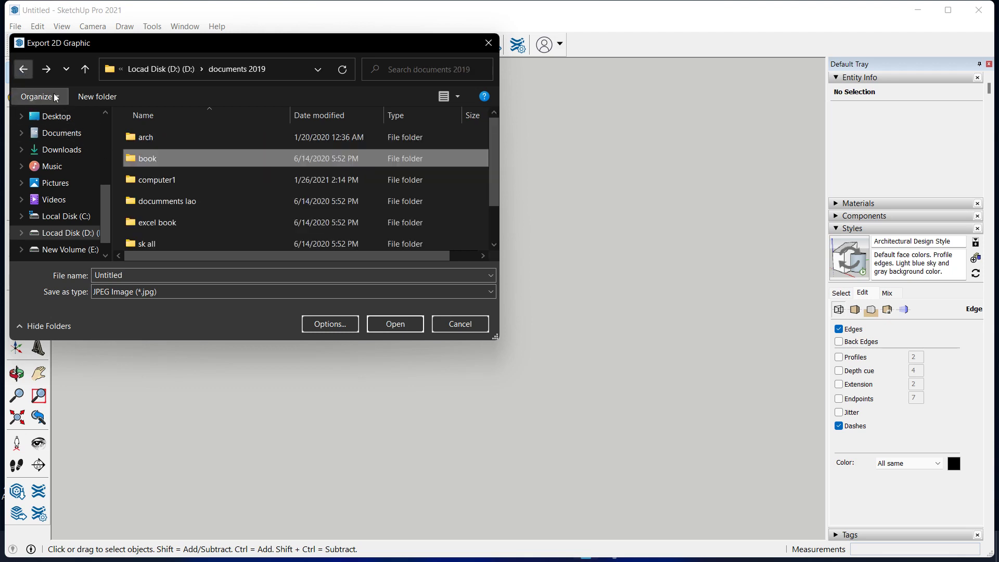
double_click(140, 179)
double_click(135, 139)
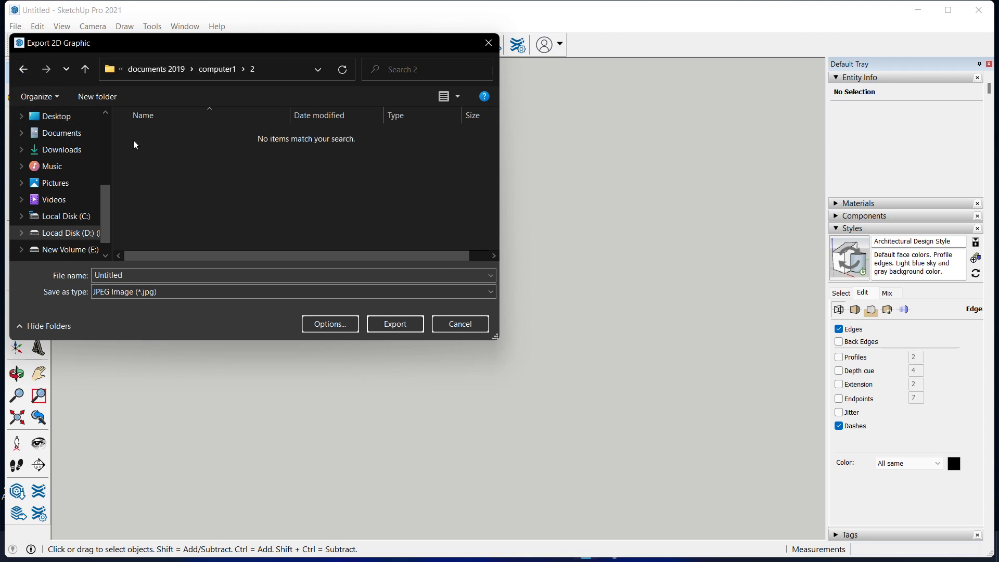
click(23, 69)
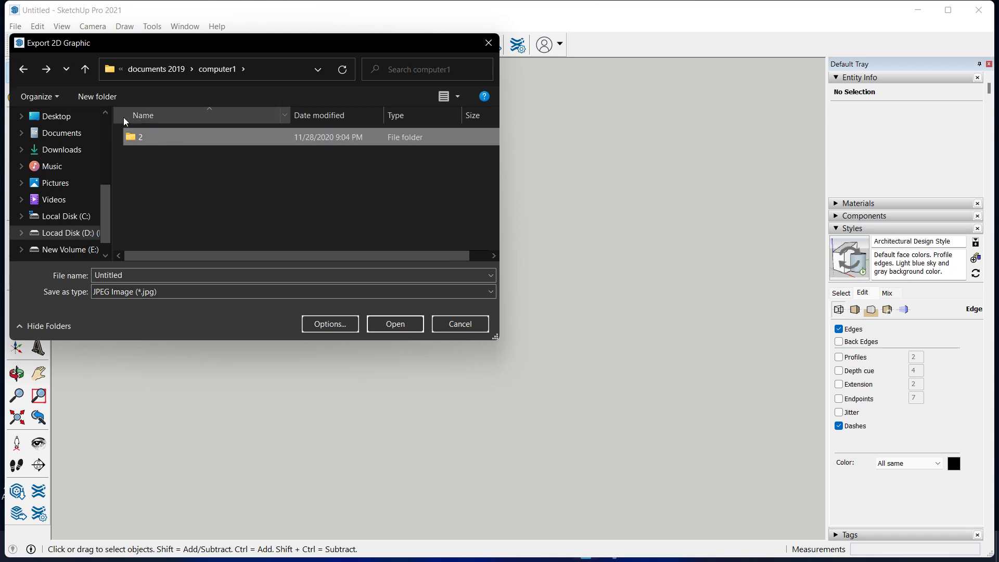
click(21, 69)
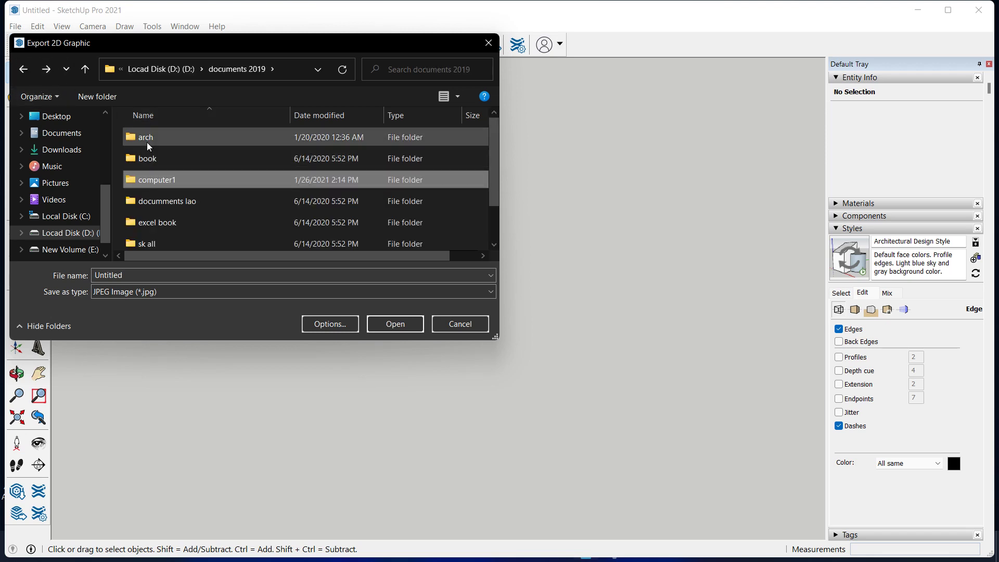
double_click(161, 201)
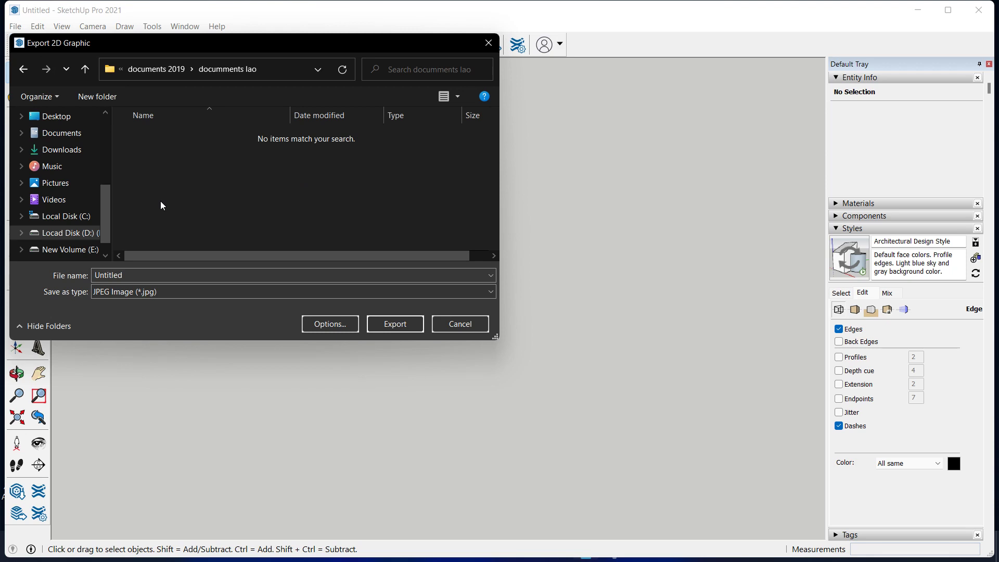
click(27, 76)
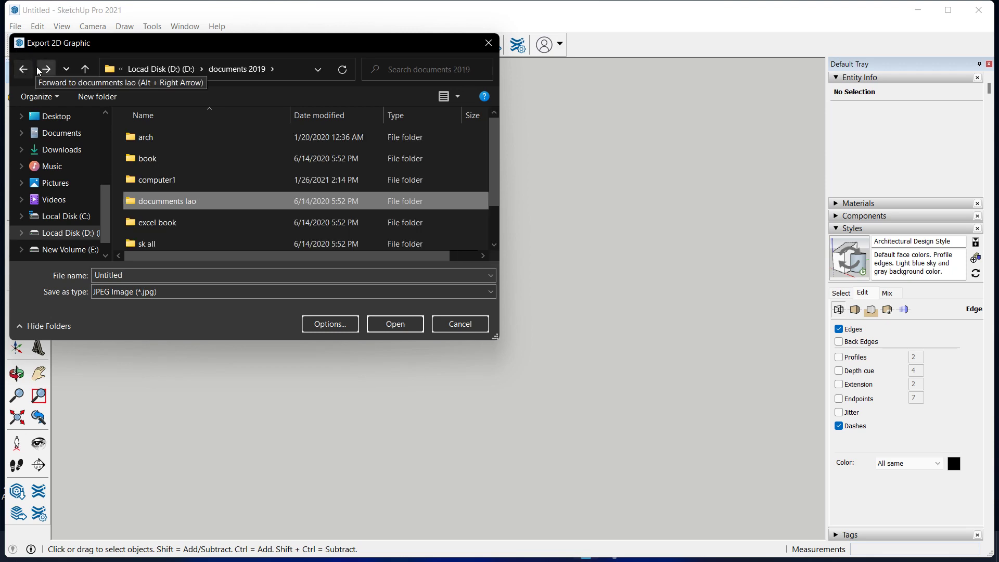
click(488, 43)
click(20, 28)
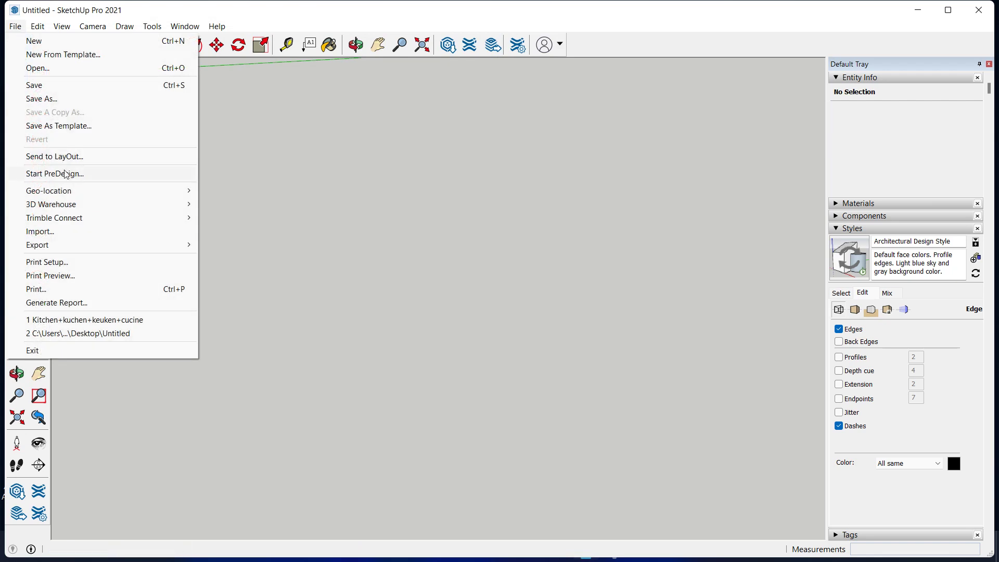
Import Autocad 2018.dwg with the import units set to Millimeters.
click(68, 233)
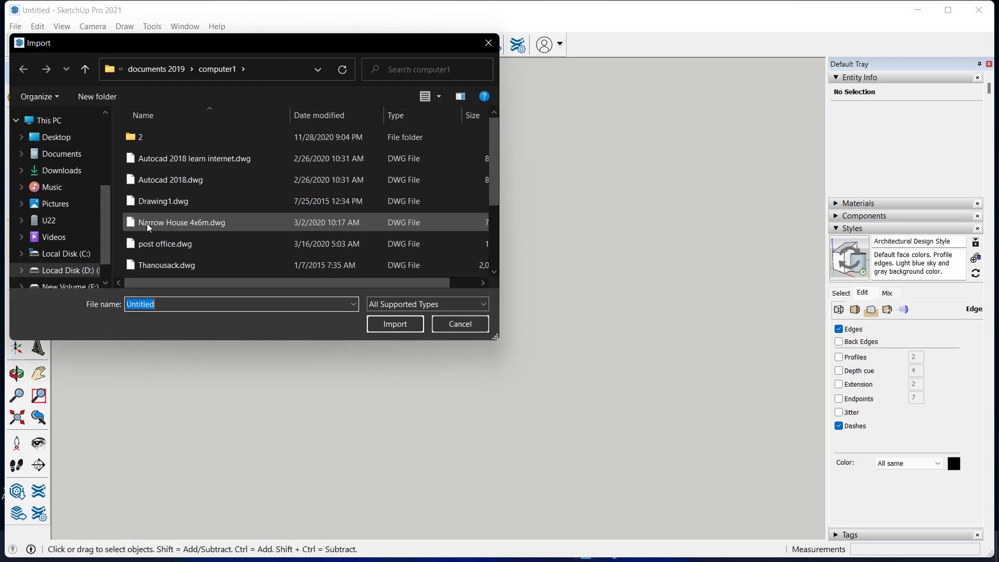
click(155, 159)
click(170, 183)
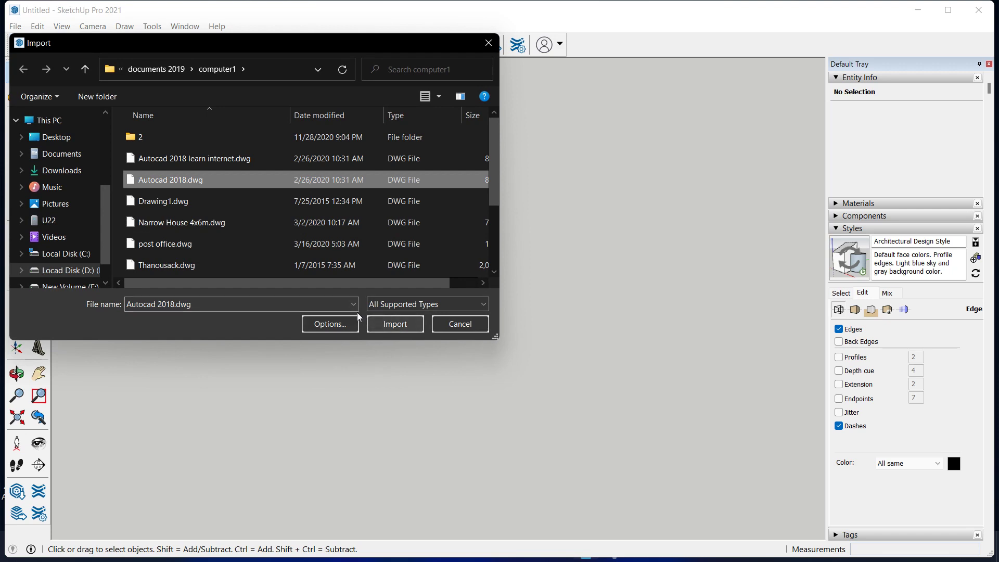
click(353, 328)
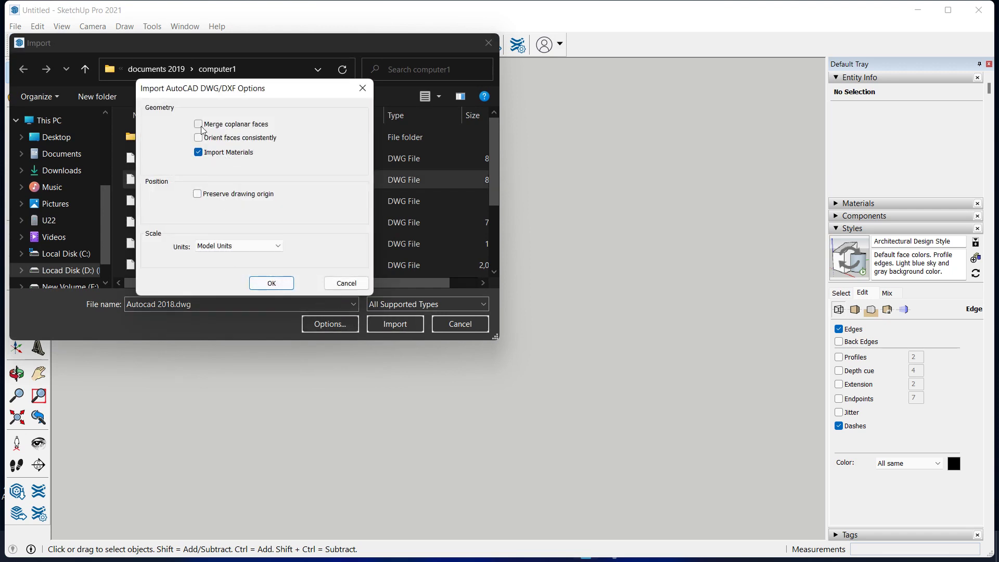
click(213, 246)
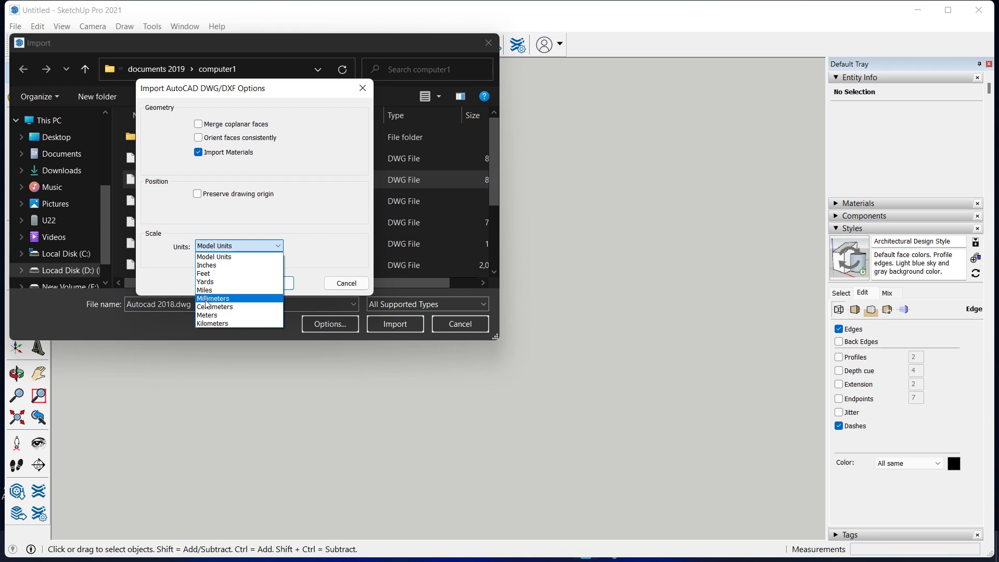
click(206, 299)
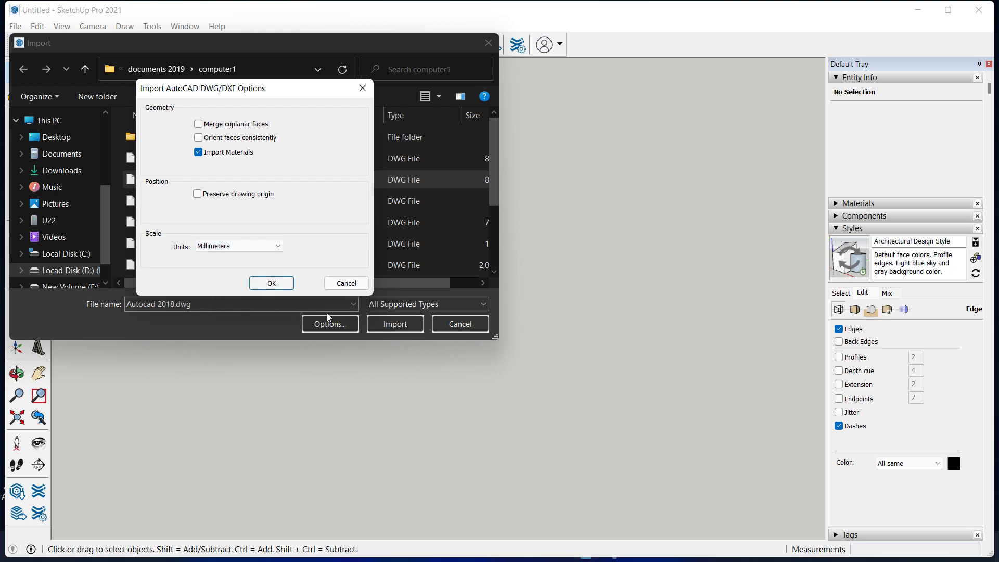
click(268, 284)
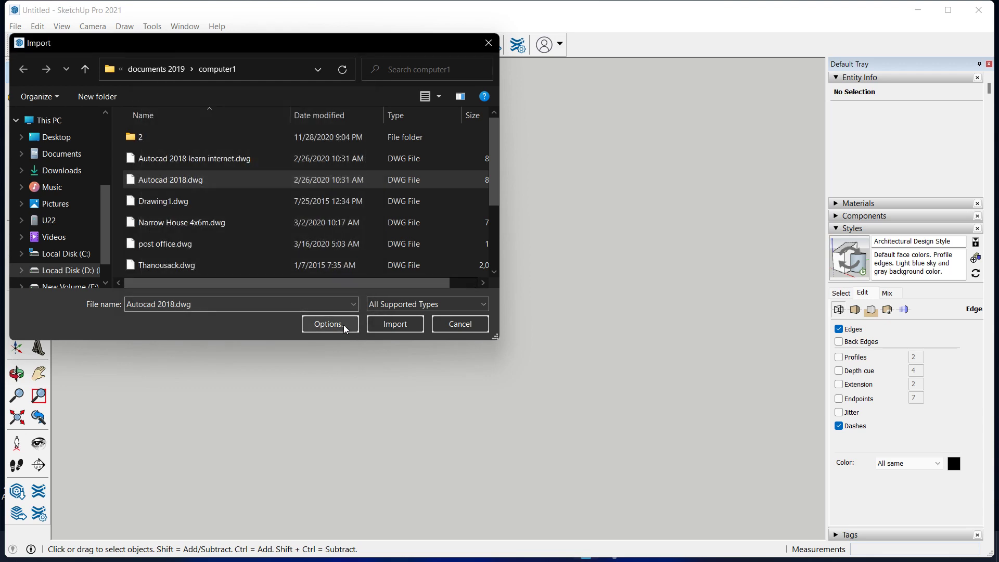
click(394, 323)
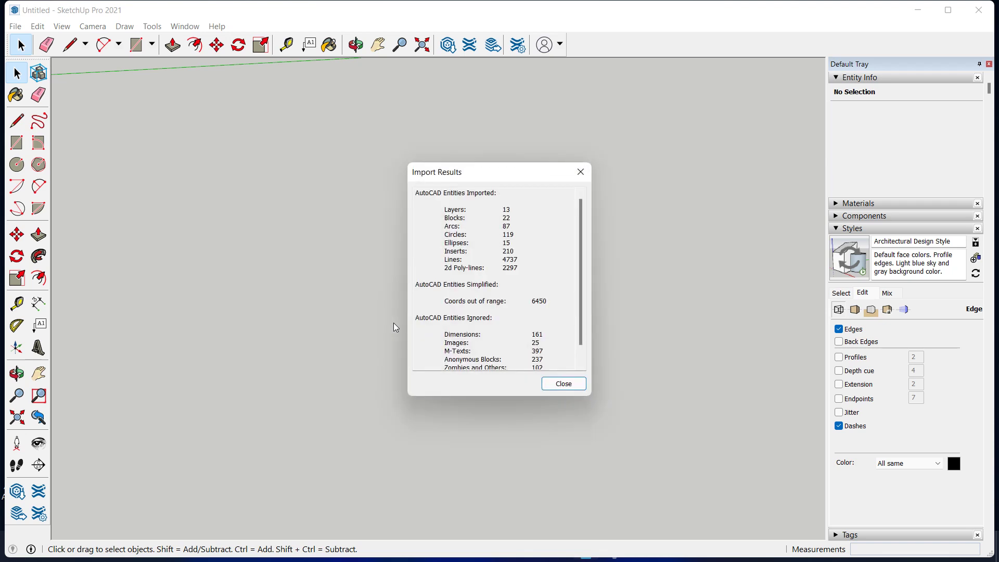
Close the import summary, zoom in and draw a 250 mm square at the gridline corner.
click(564, 383)
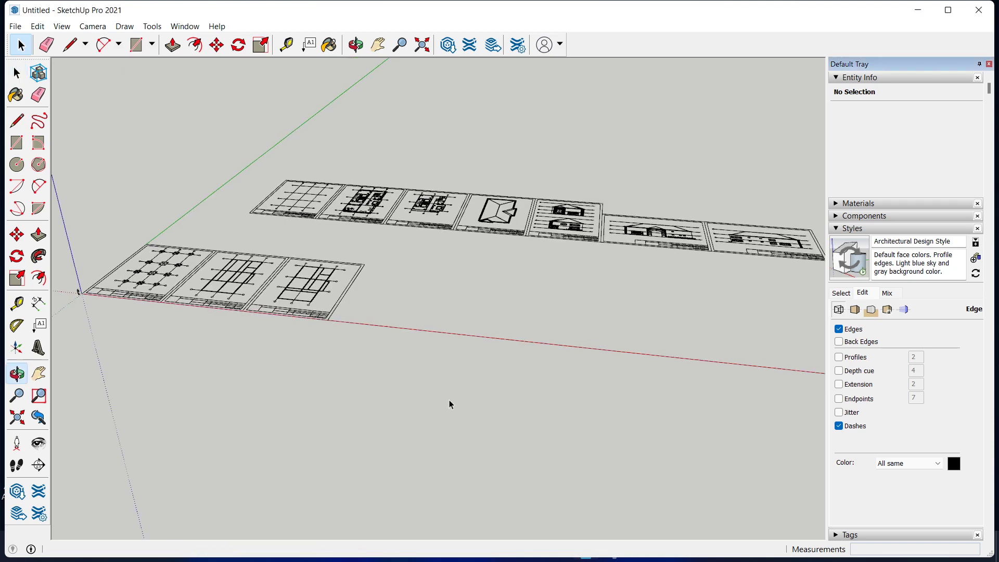
scroll(412, 305, up, 1)
scroll(414, 291, up, 2)
scroll(416, 270, up, 2)
scroll(418, 253, up, 2)
scroll(395, 280, up, 1)
scroll(364, 312, up, 3)
scroll(346, 338, up, 2)
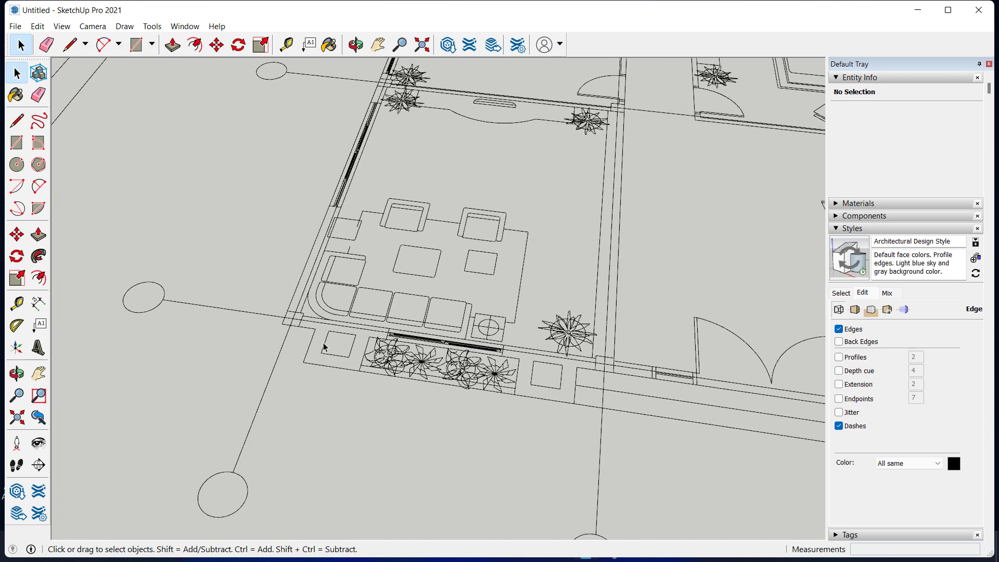
scroll(341, 347, up, 1)
scroll(341, 351, up, 2)
key(r)
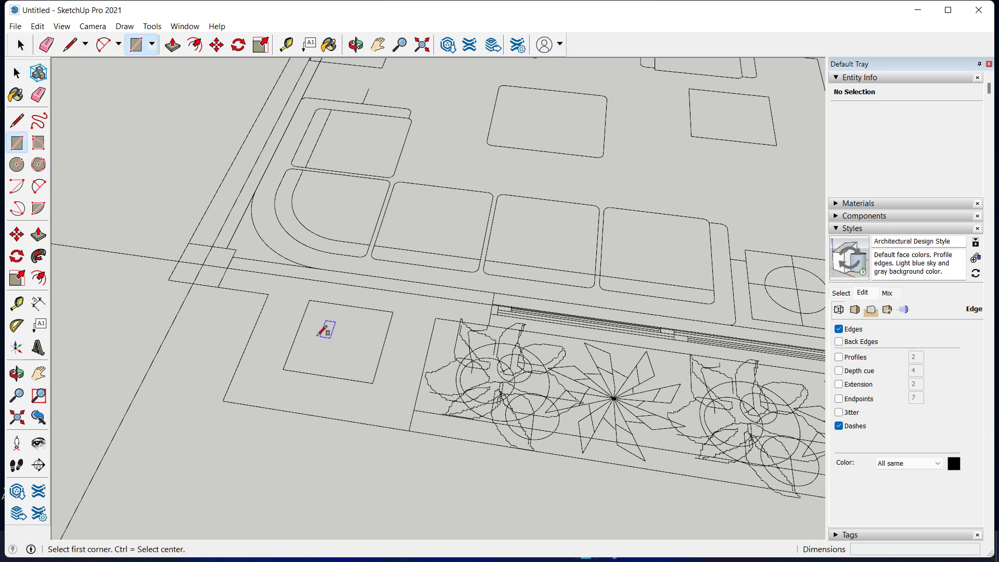
click(189, 243)
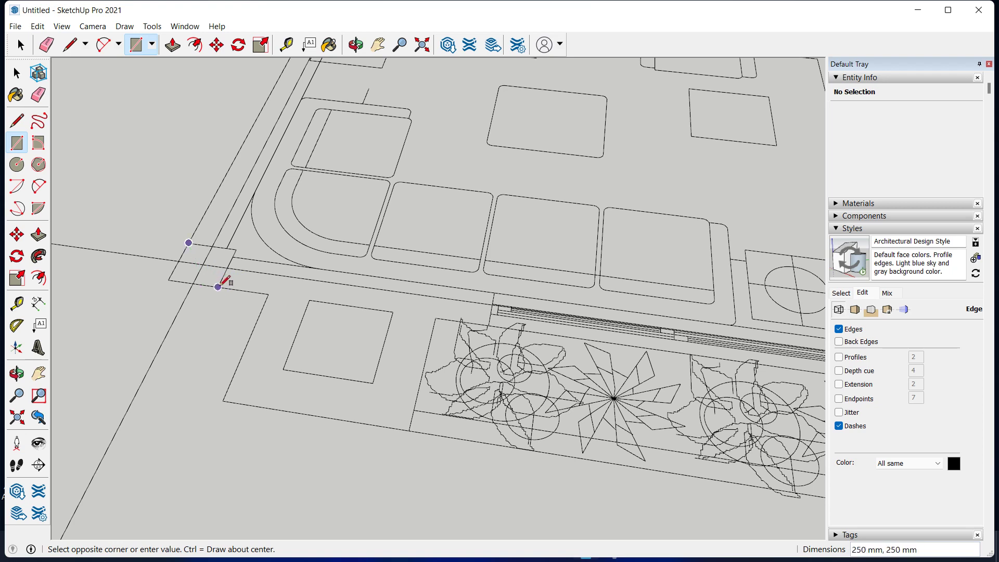
click(214, 285)
key(space)
click(214, 282)
Push/Pull the square up 3500 mm and zoom and orbit to inspect the column.
key(p)
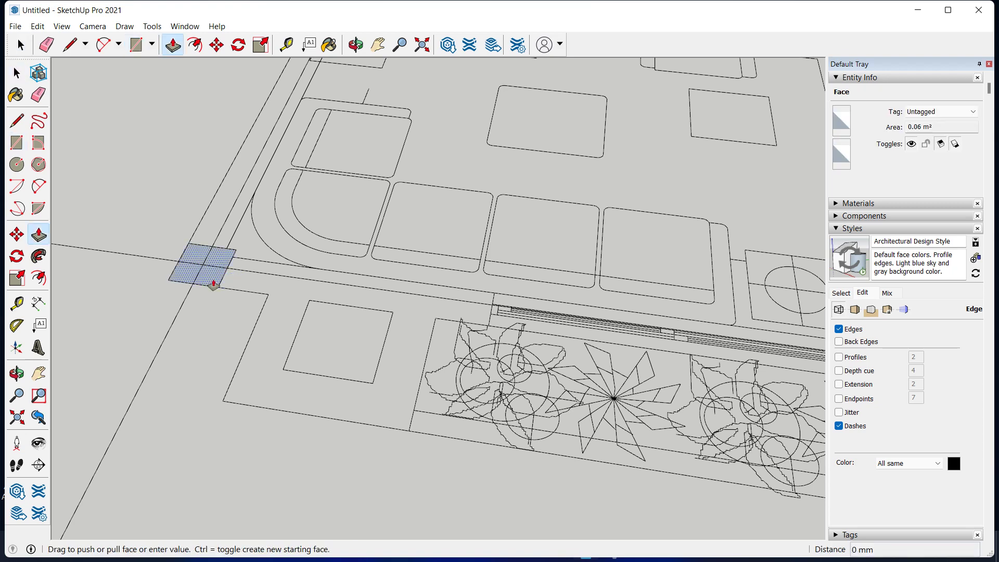
click(214, 282)
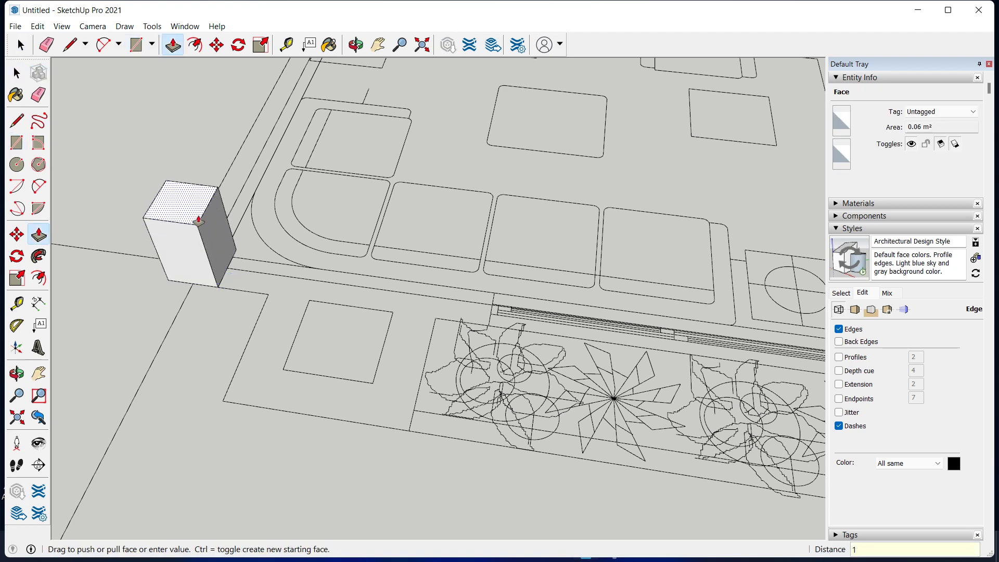
text(3500)
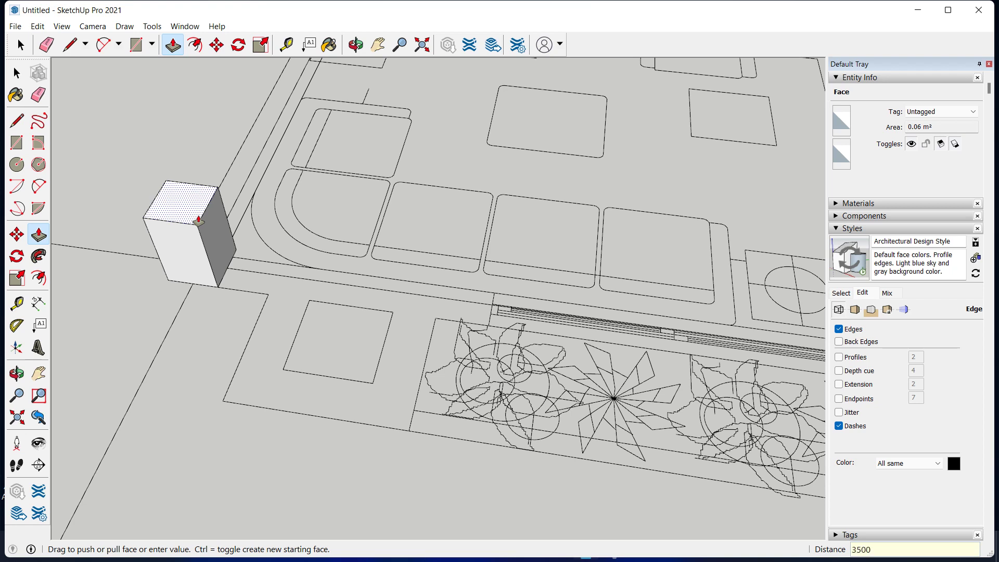
key(Return)
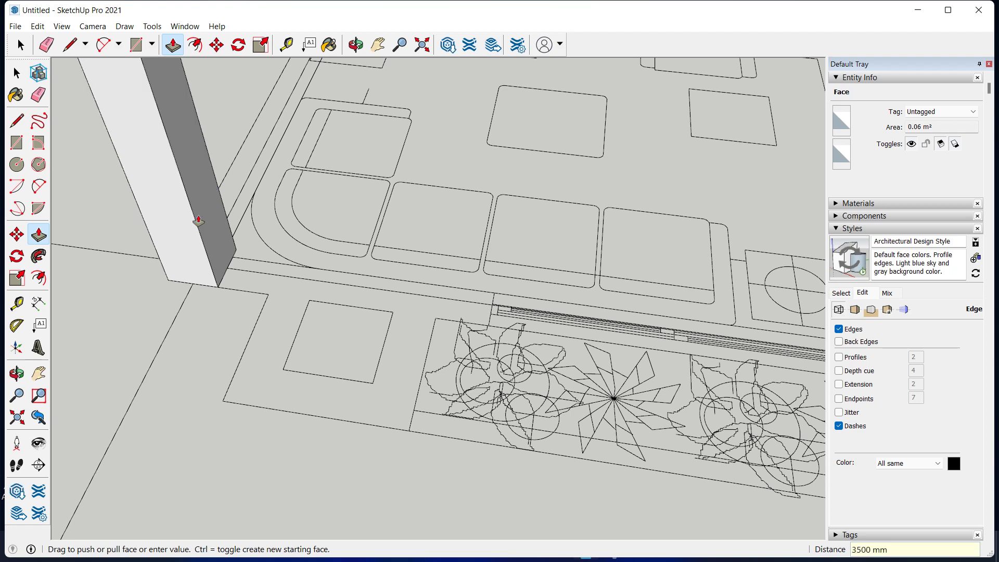
key(space)
scroll(260, 258, down, 2)
scroll(264, 249, down, 3)
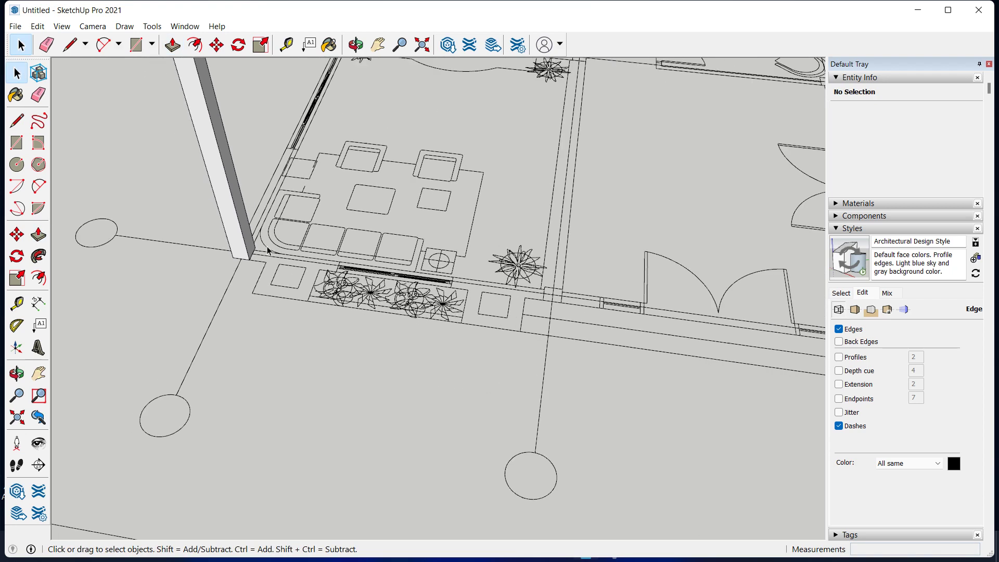
scroll(250, 312, down, 3)
scroll(233, 373, down, 2)
scroll(233, 372, up, 2)
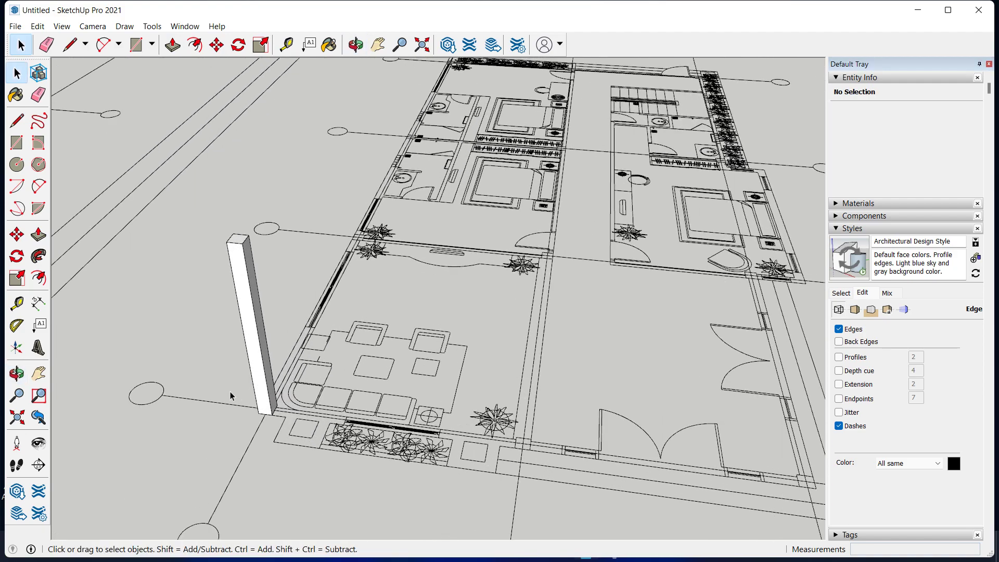
scroll(230, 391, up, 2)
scroll(231, 379, up, 2)
shift+middle_drag(232, 377, 224, 341)
scroll(260, 328, up, 2)
scroll(268, 322, up, 1)
scroll(271, 320, up, 1)
Group the column and copy it 4500 mm along the front wall.
triple_click(213, 332)
right_click(212, 331)
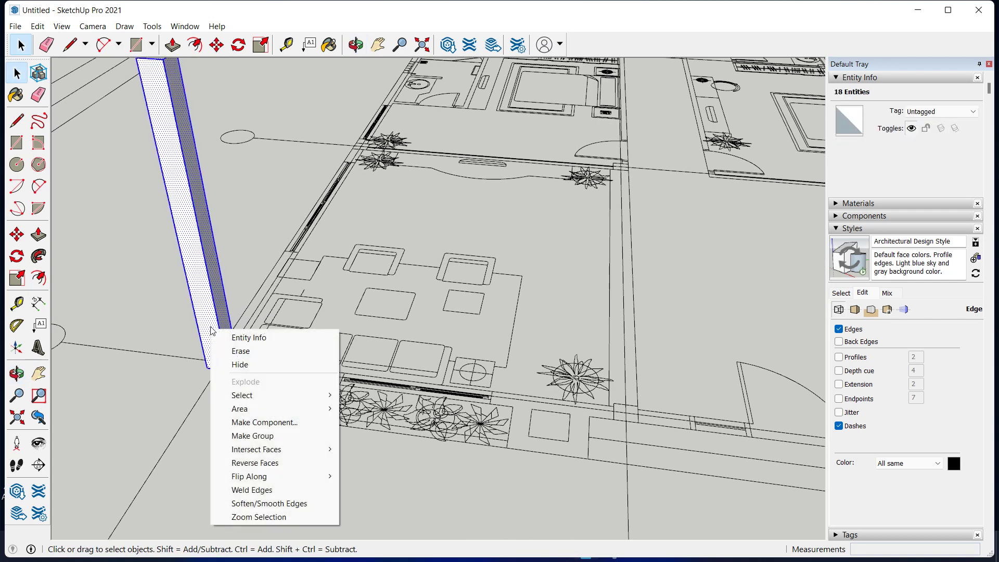
click(251, 436)
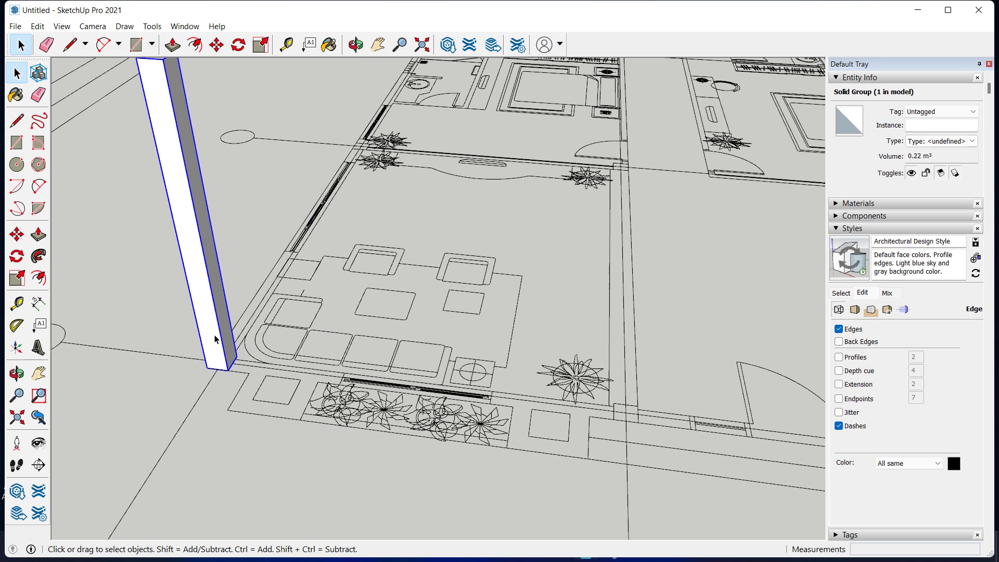
key(m)
key(ctrl)
click(208, 368)
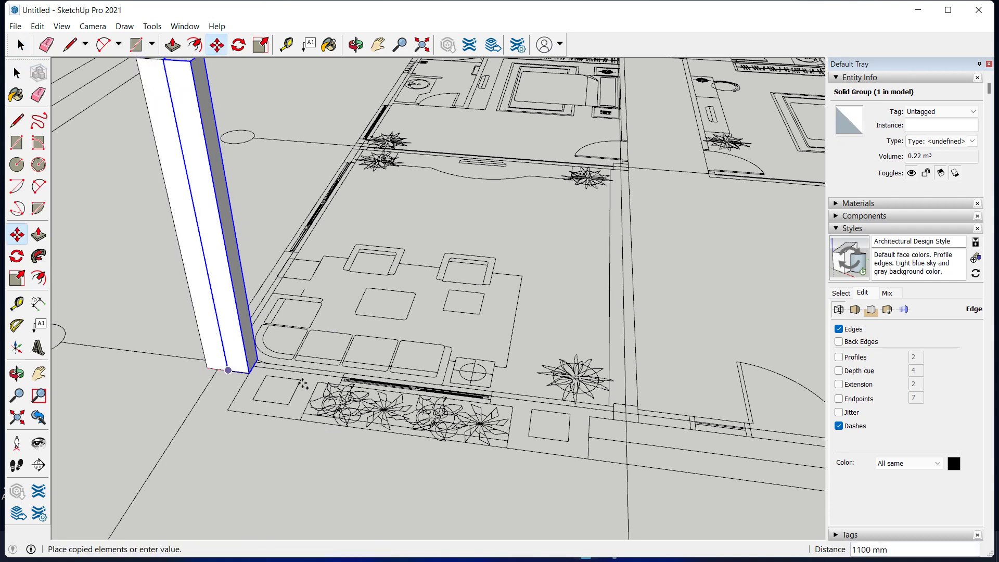
shift+middle_drag(406, 383, 260, 351)
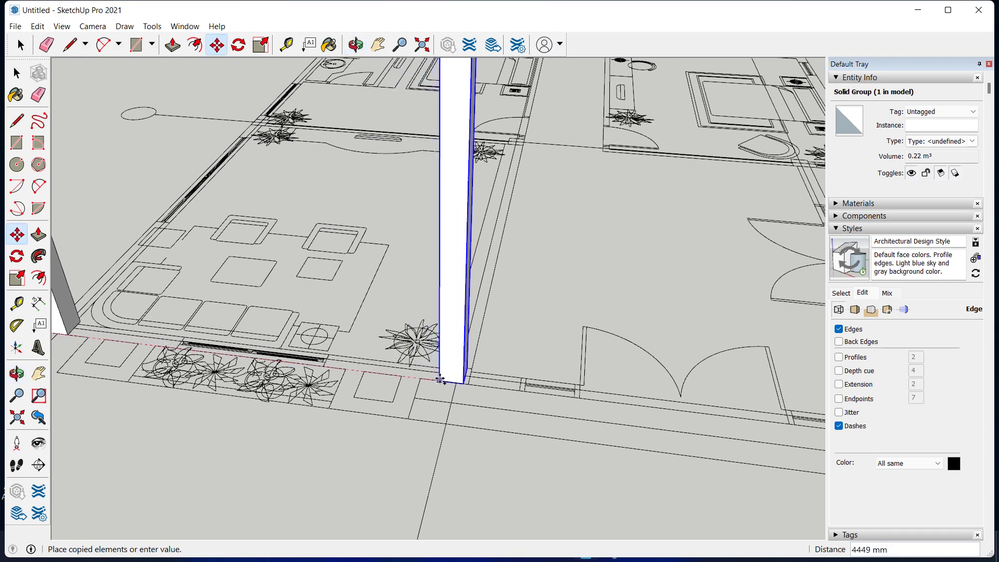
click(446, 380)
click(499, 382)
Cancel the move, delete the copied column, then select and delete the original column.
mouse_move(582, 390)
middle_down()
mouse_move(201, 373)
mouse_move(305, 350)
mouse_move(397, 359)
middle_up()
key(space)
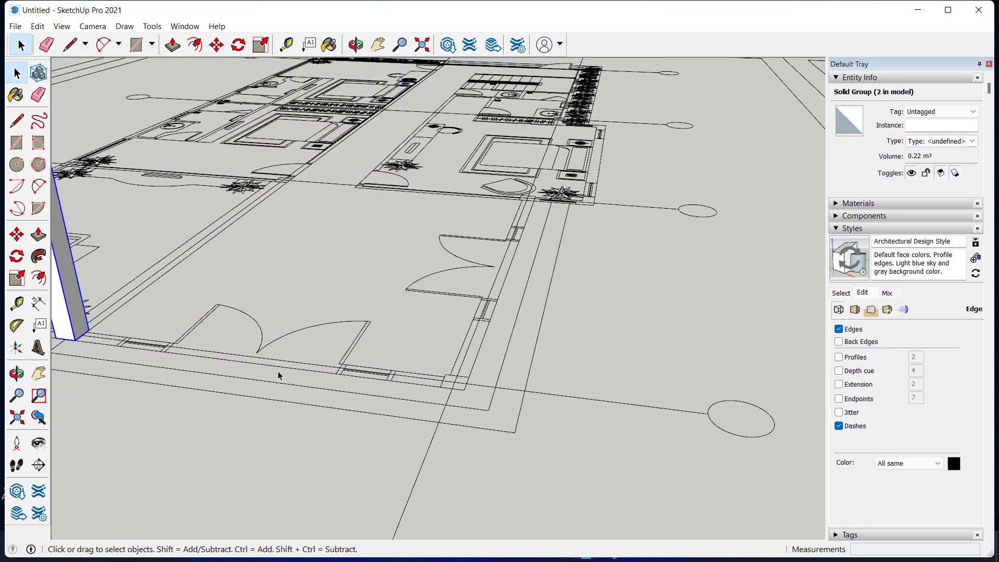
middle_drag(279, 375, 305, 384)
key(Delete)
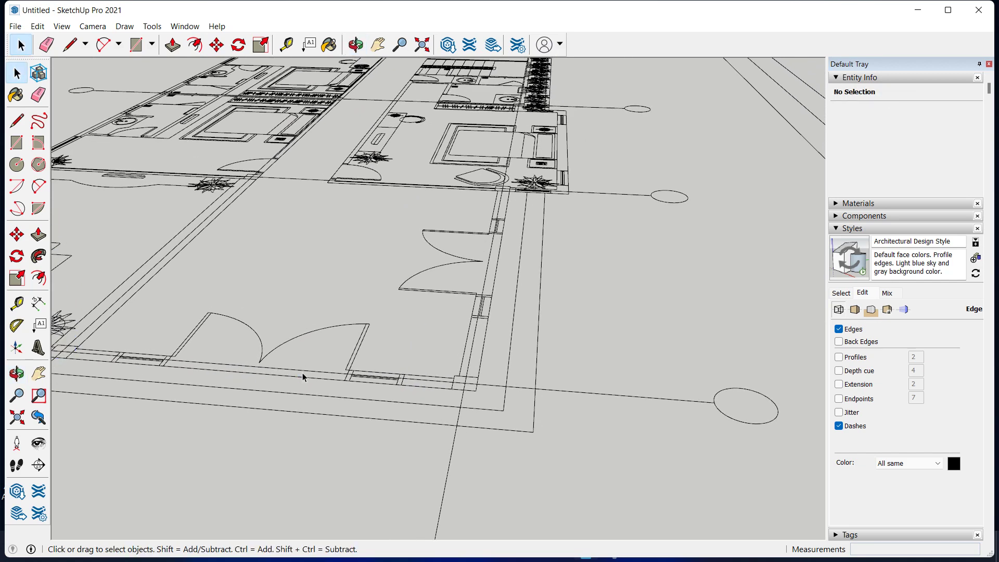
middle_drag(222, 367, 535, 373)
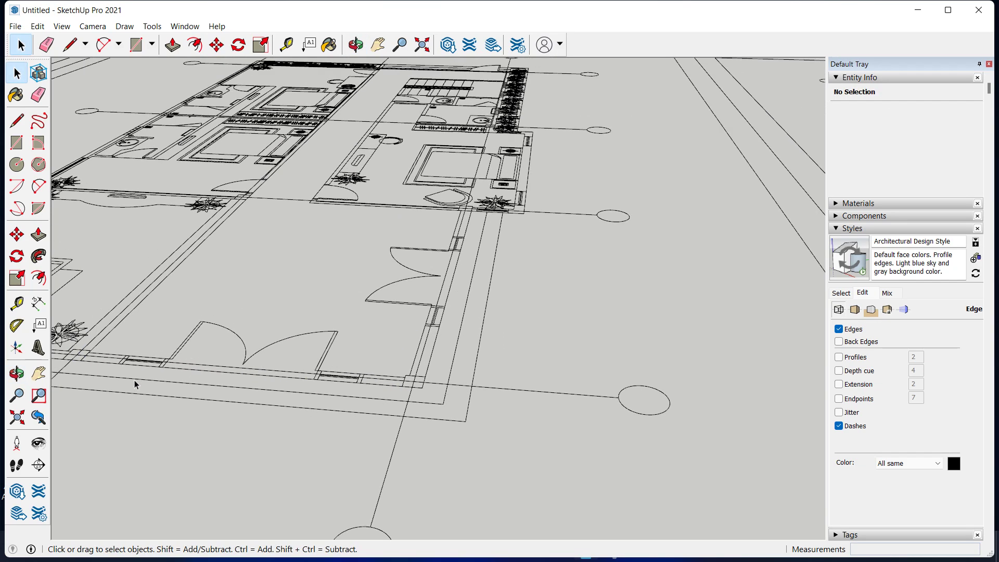
middle_drag(298, 370, 482, 323)
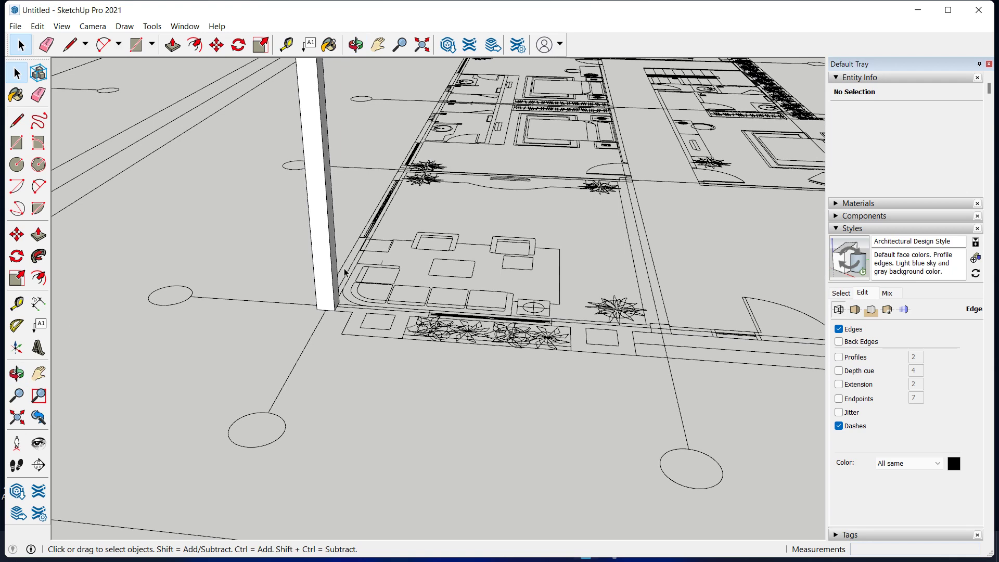
click(328, 275)
key(Delete)
Tilt the view, then select and deselect the imported plan.
middle_drag(351, 308, 323, 314)
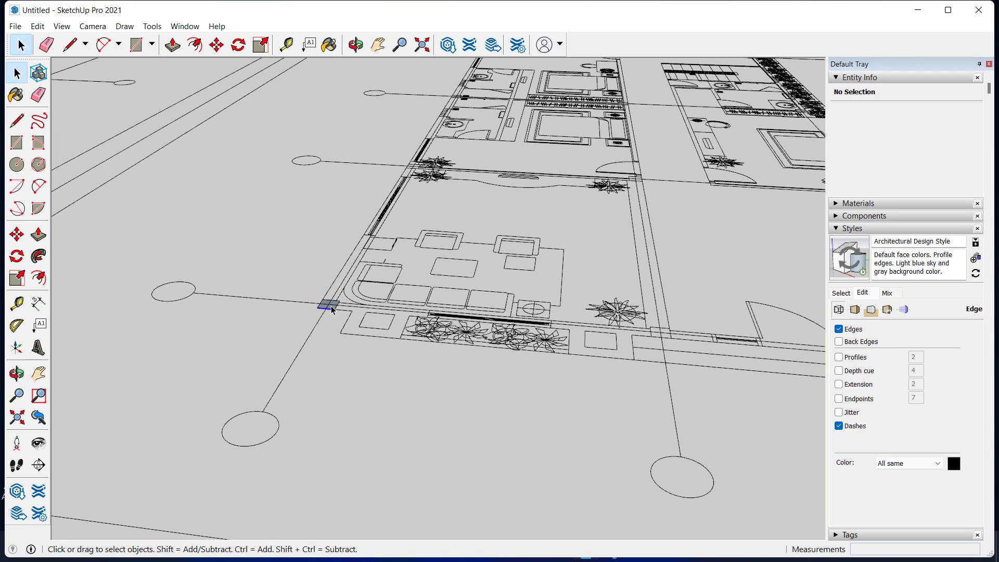
click(332, 311)
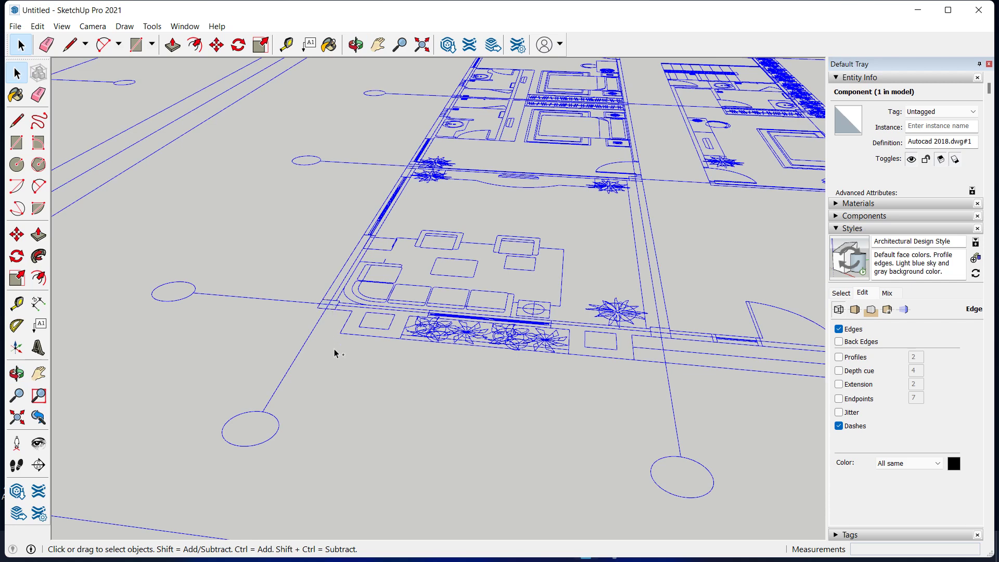
click(367, 392)
Orbit and zoom onto the plan corner with the planter strip along its front edge.
mouse_move(308, 311)
middle_down()
mouse_move(439, 229)
mouse_move(446, 241)
mouse_move(459, 188)
mouse_move(473, 179)
middle_up()
scroll(439, 229, up, 3)
scroll(447, 237, up, 3)
scroll(453, 245, up, 3)
scroll(445, 312, down, 2)
scroll(334, 372, down, 2)
scroll(310, 391, down, 2)
scroll(283, 344, down, 2)
key(space)
scroll(281, 341, up, 2)
scroll(257, 333, up, 2)
scroll(255, 312, up, 2)
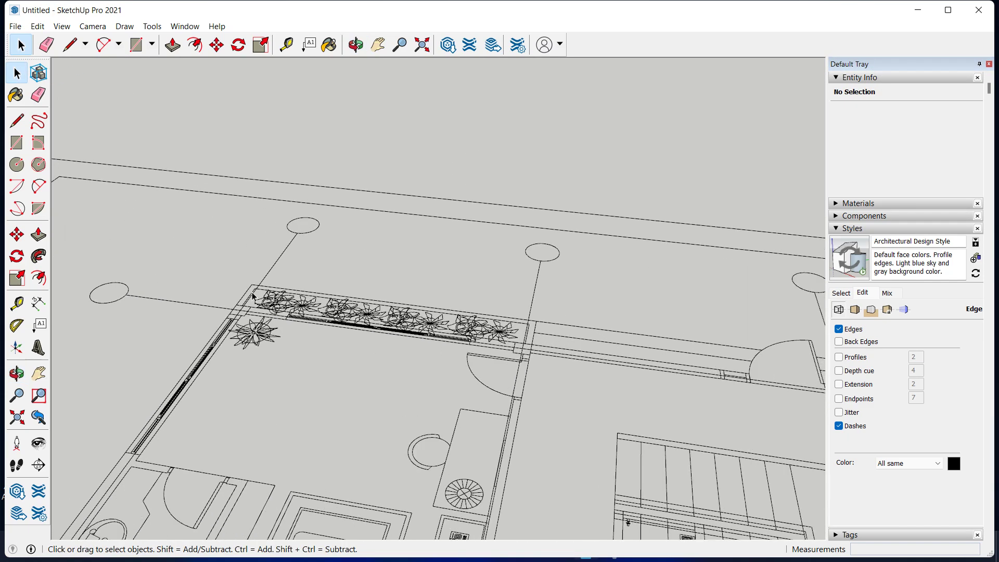
scroll(253, 296, up, 2)
Draw a 201.43 m² rectangle over the plan's full outer boundary and select the face.
key(r)
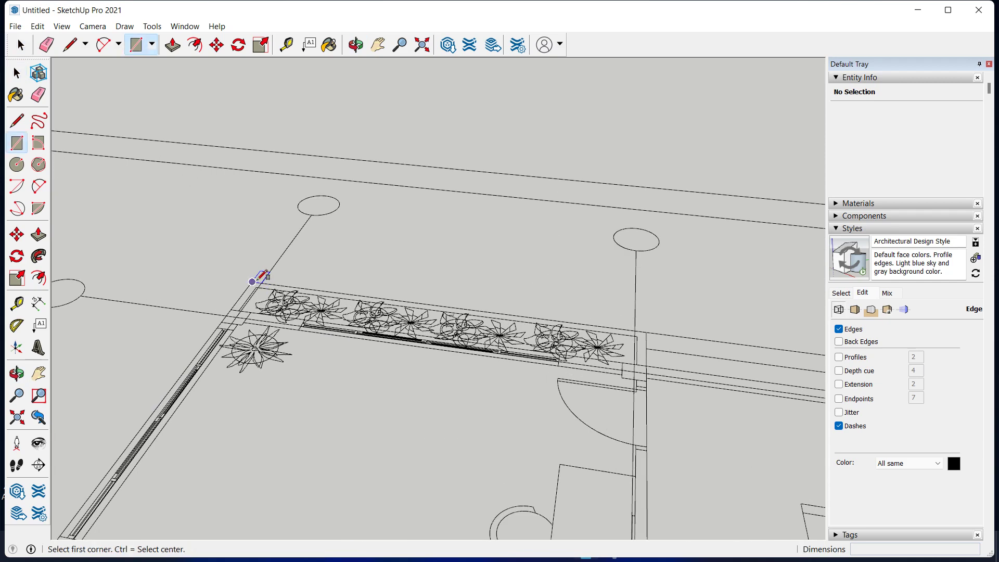
click(252, 281)
scroll(425, 399, down, 3)
scroll(406, 380, up, 1)
scroll(406, 380, up, 1)
scroll(593, 499, up, 1)
scroll(594, 499, down, 1)
scroll(479, 343, up, 3)
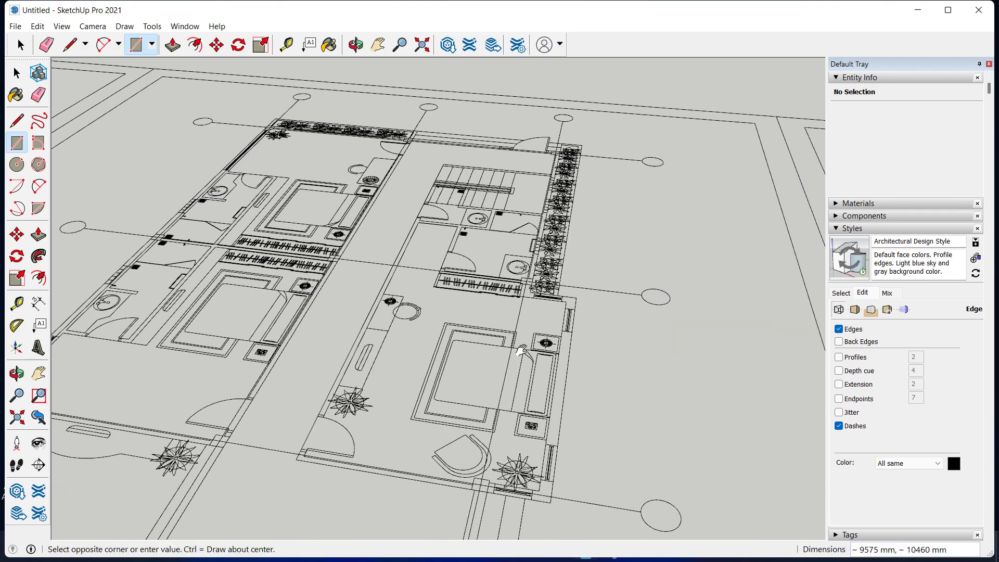
scroll(547, 405, up, 1)
scroll(546, 407, down, 2)
middle_drag(459, 439, 447, 453)
scroll(447, 452, up, 1)
scroll(445, 460, up, 2)
scroll(442, 452, up, 1)
scroll(439, 445, up, 1)
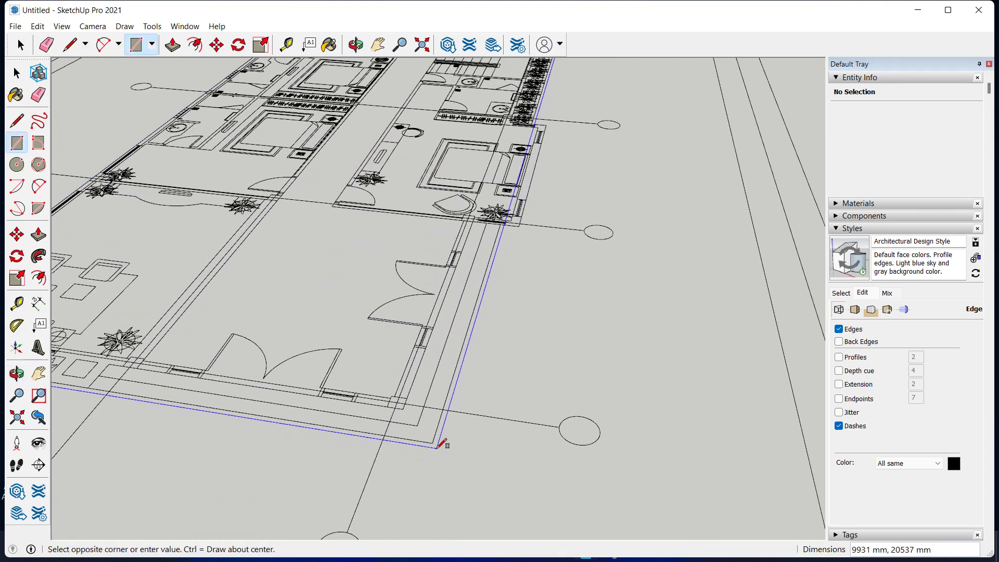
scroll(434, 442, down, 1)
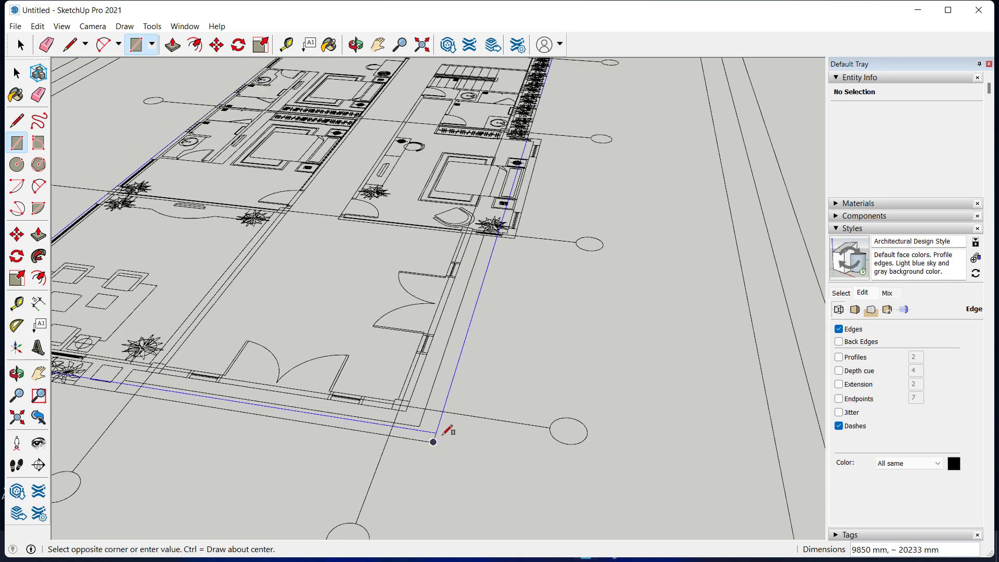
scroll(443, 434, down, 1)
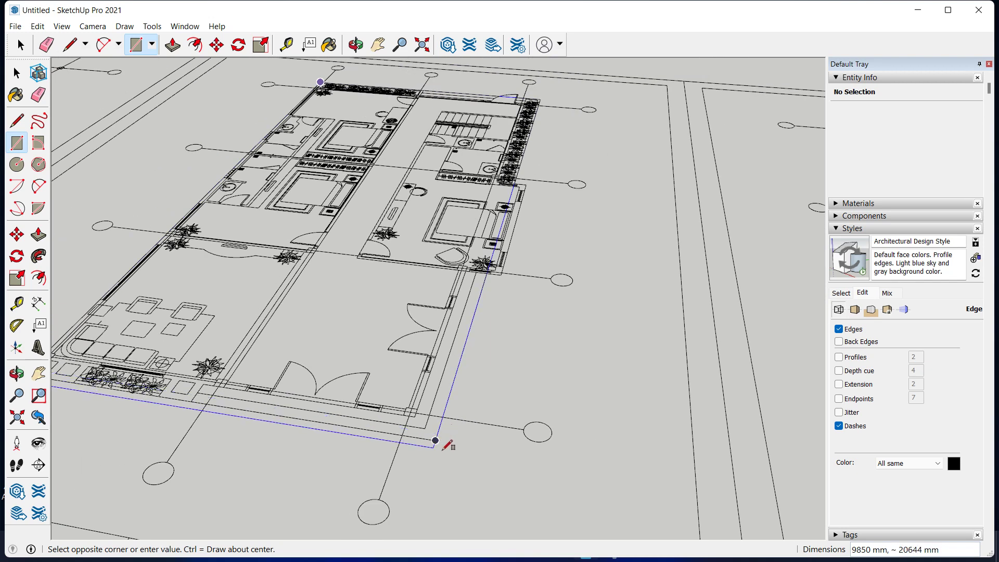
click(435, 440)
key(space)
click(384, 409)
Push/pull the footprint face up 500 mm into a floor slab and select its top face.
key(p)
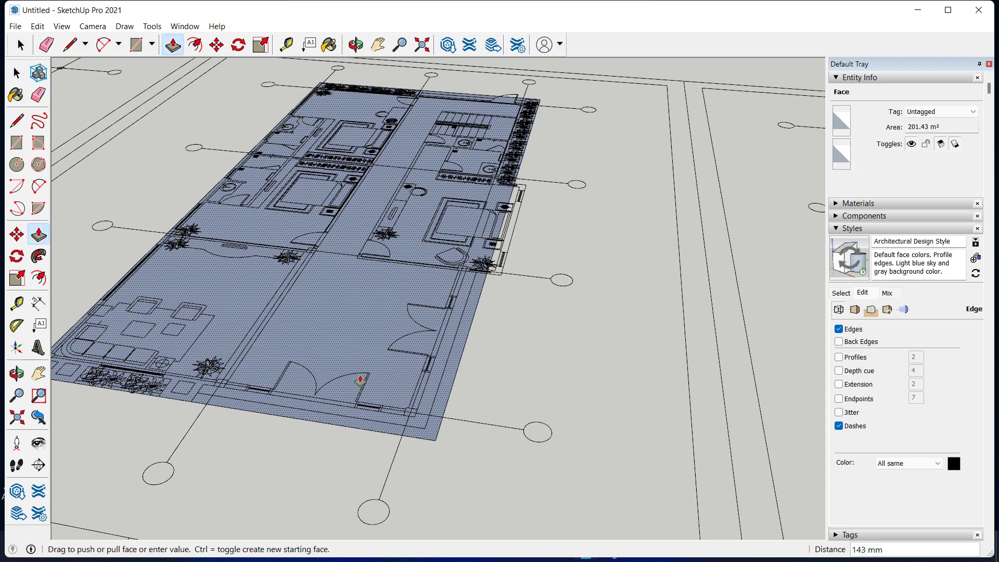
drag(359, 382, 356, 357)
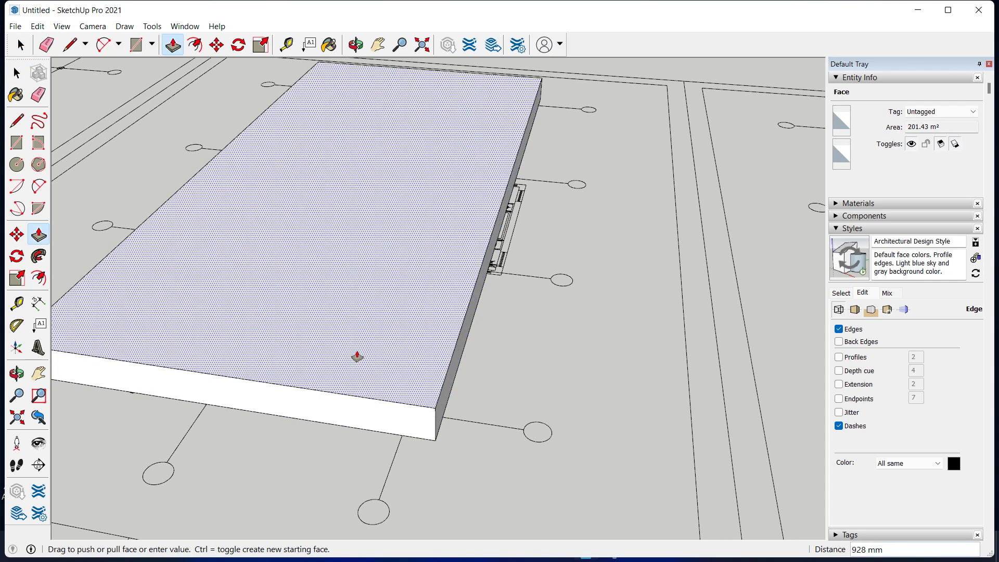
drag(356, 356, 358, 356)
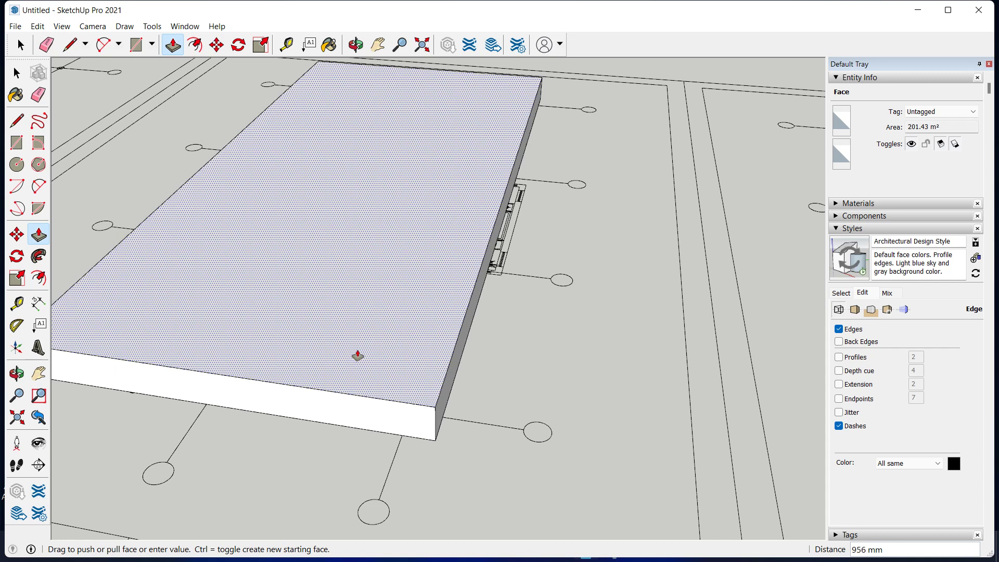
text(500)
key(Return)
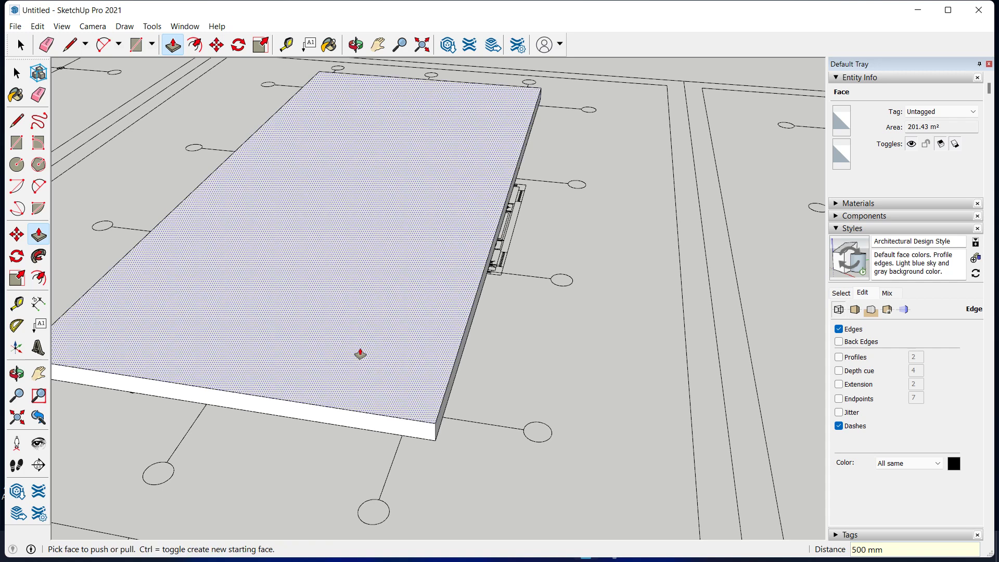
key(space)
double_click(385, 402)
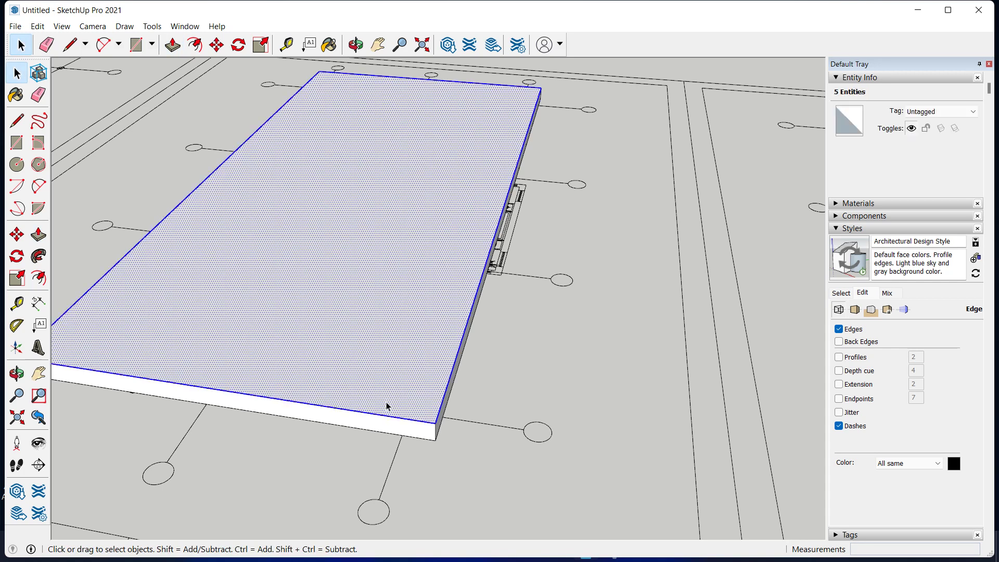
Group the slab geometry into a single 100.72 m³ solid group.
click(387, 406)
right_click(387, 406)
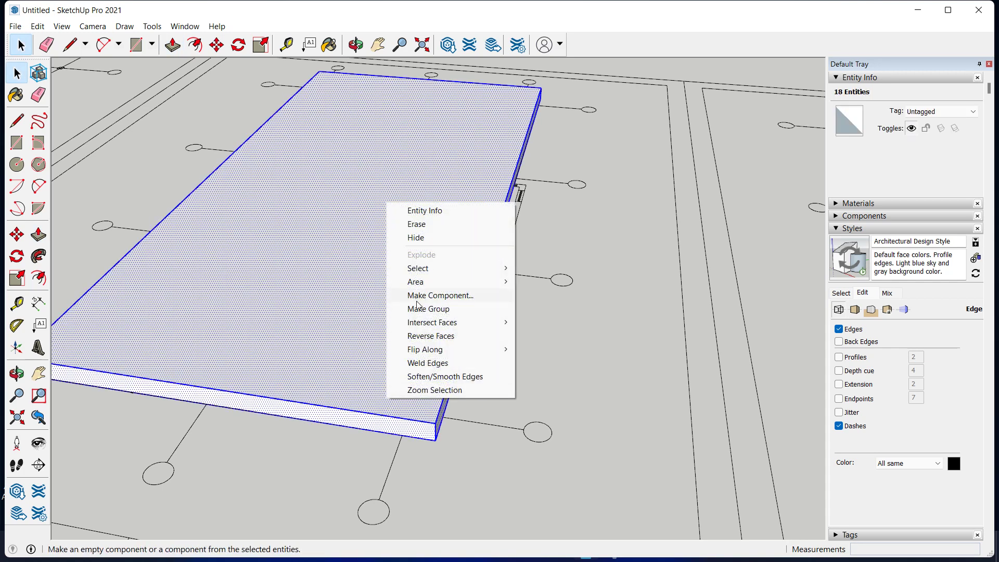
click(418, 308)
scroll(405, 364, up, 2)
scroll(380, 383, up, 2)
scroll(367, 359, up, 2)
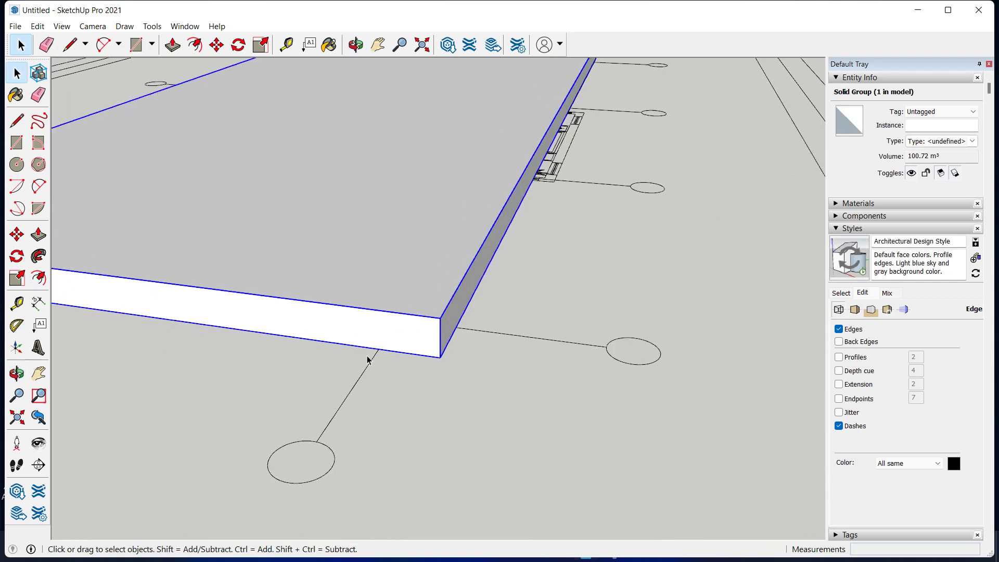
Move the imported floor plan from the slab's bottom edge up onto its top surface.
click(326, 452)
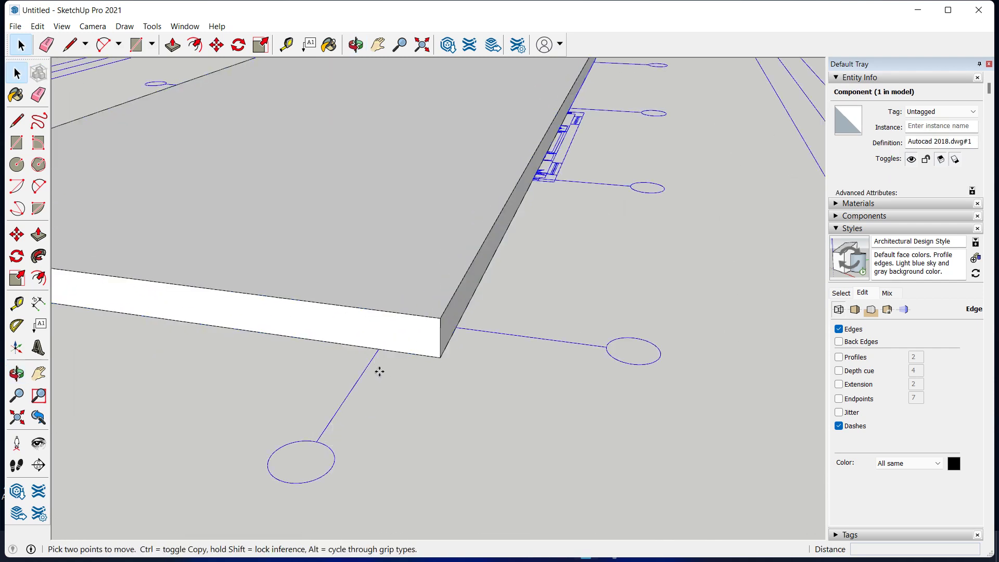
click(379, 347)
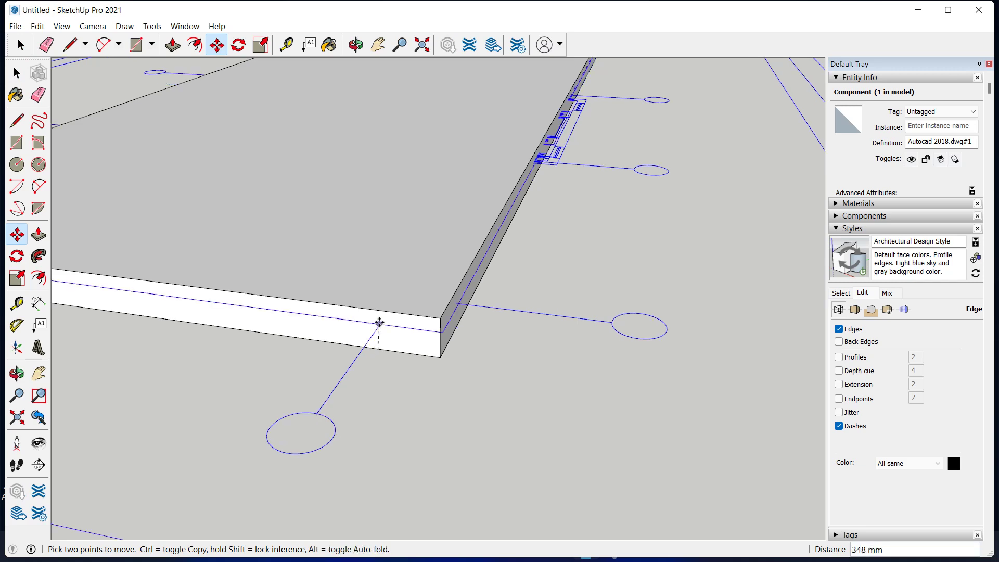
click(437, 369)
key(space)
click(463, 424)
scroll(438, 371, down, 2)
scroll(438, 371, down, 2)
mouse_move(363, 346)
middle_down()
mouse_move(399, 359)
mouse_move(406, 388)
mouse_move(209, 340)
middle_up()
scroll(404, 390, up, 3)
scroll(404, 394, up, 3)
scroll(404, 393, up, 3)
scroll(333, 364, up, 3)
scroll(208, 341, down, 3)
shift+middle_drag(468, 364, 368, 362)
scroll(368, 363, up, 2)
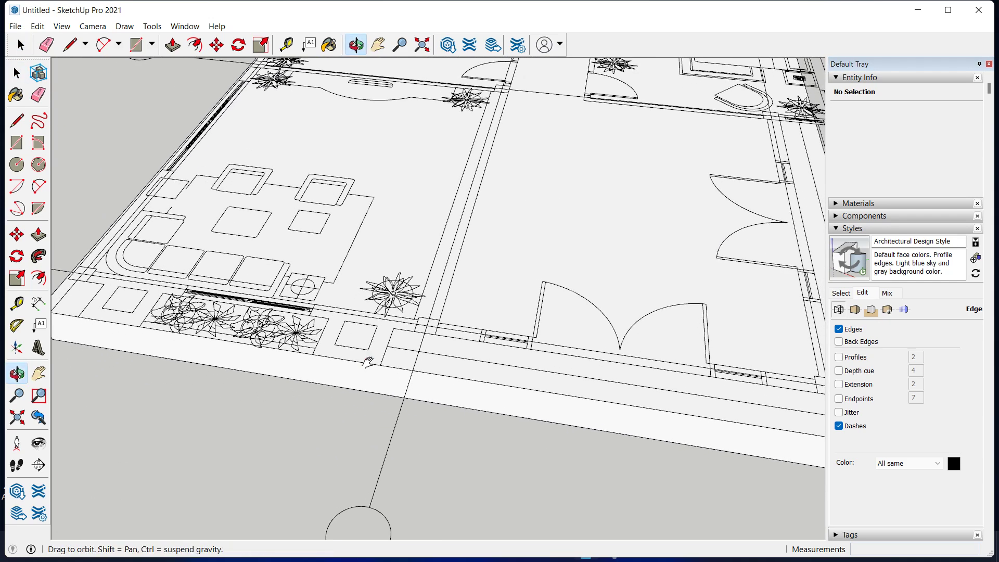
Zoom toward the slab's front-left corner, selecting and then deselecting the slab group.
key(space)
scroll(372, 375, up, 2)
middle_drag(165, 310, 165, 323)
scroll(198, 336, up, 3)
scroll(208, 329, up, 2)
key(r)
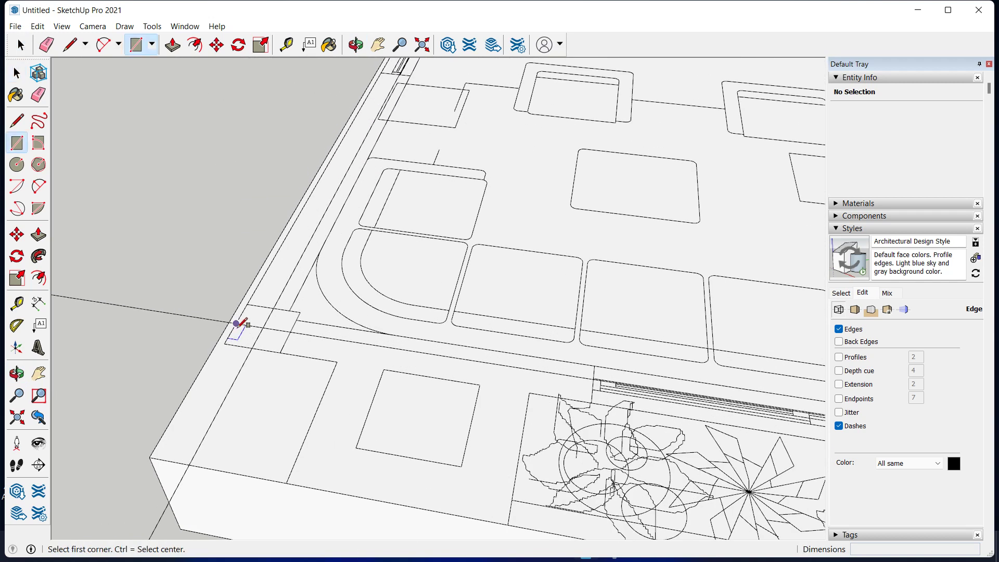
key(space)
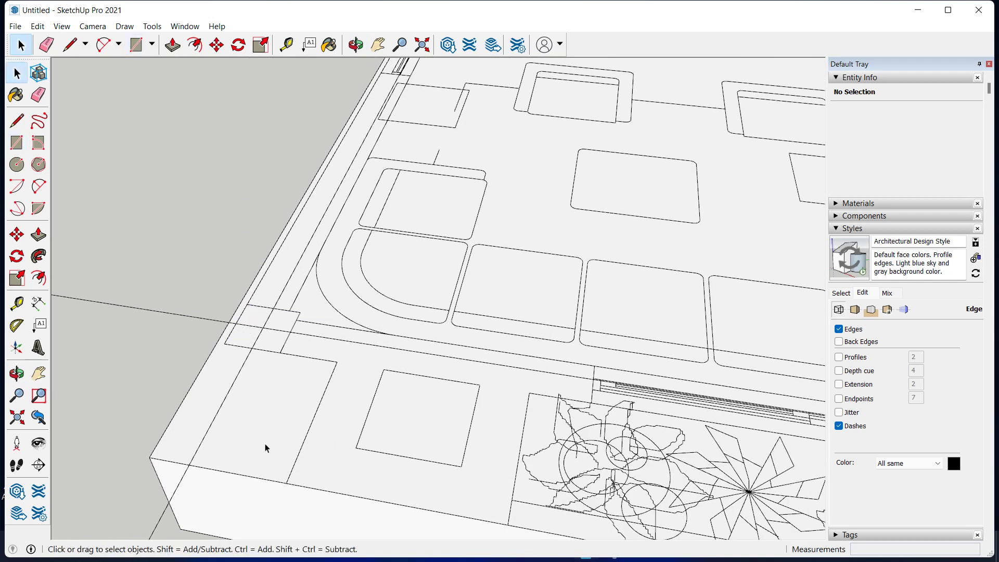
click(265, 447)
key(r)
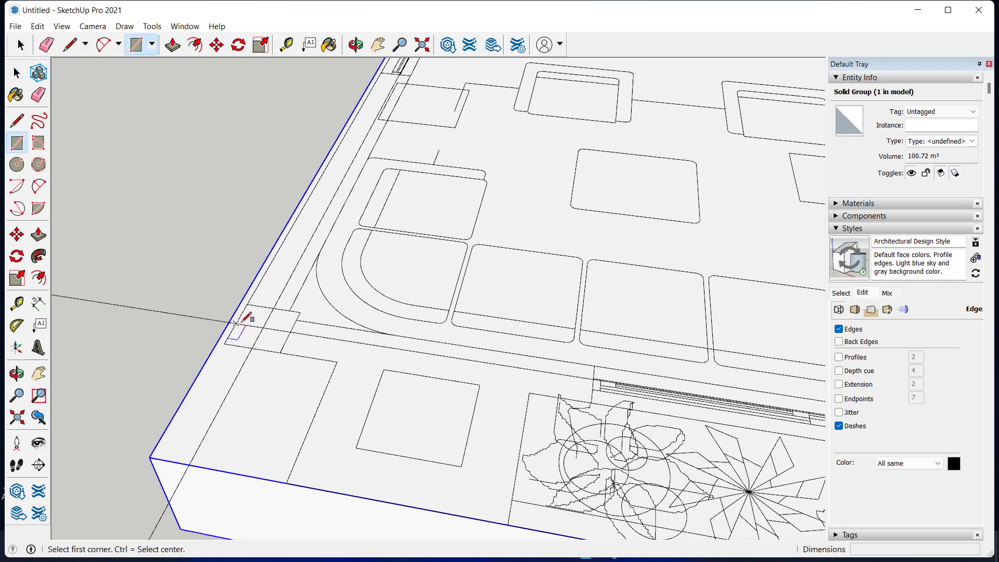
key(space)
click(220, 276)
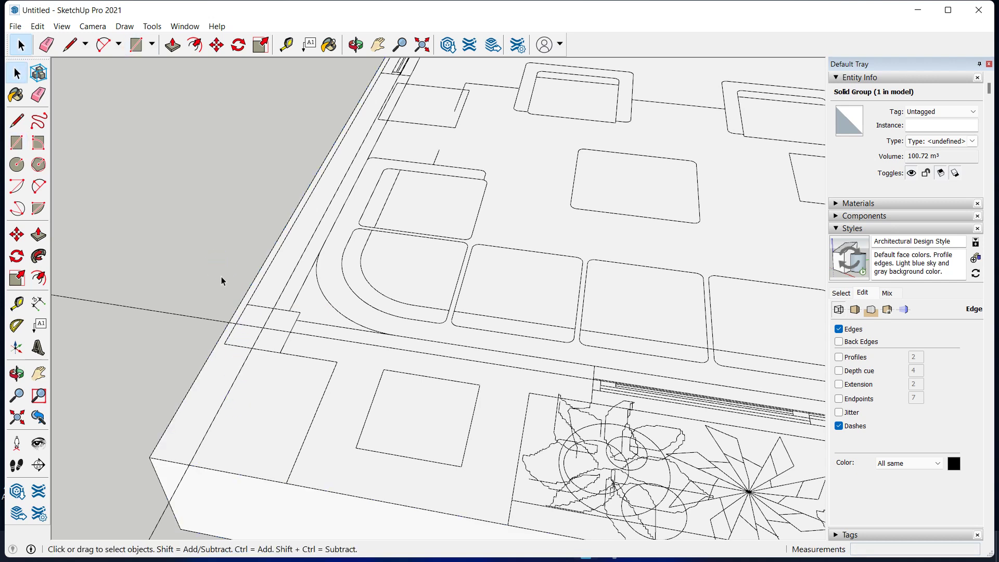
Draw a 0.06 m² column footprint at the slab corner and pull it upward.
key(r)
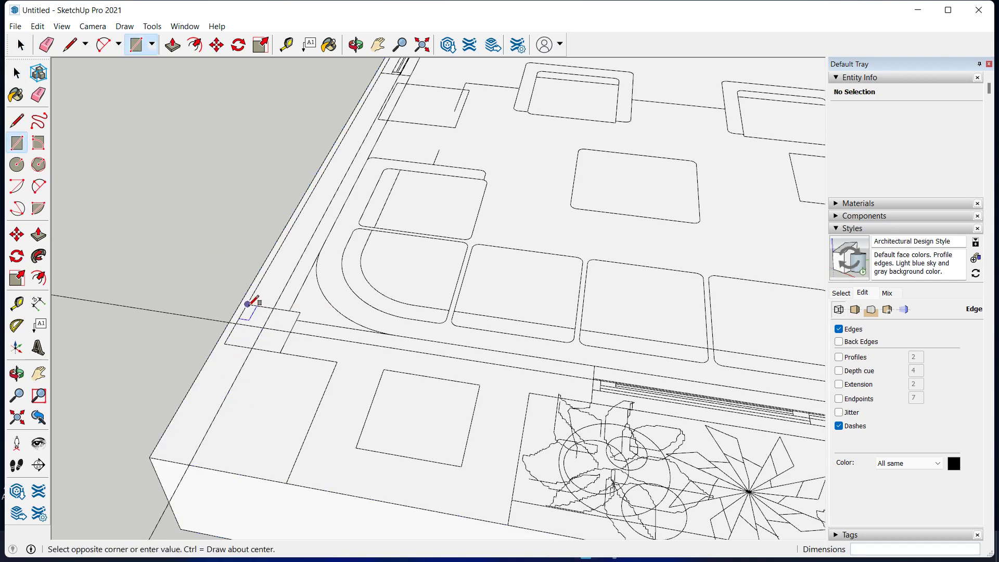
click(284, 352)
key(space)
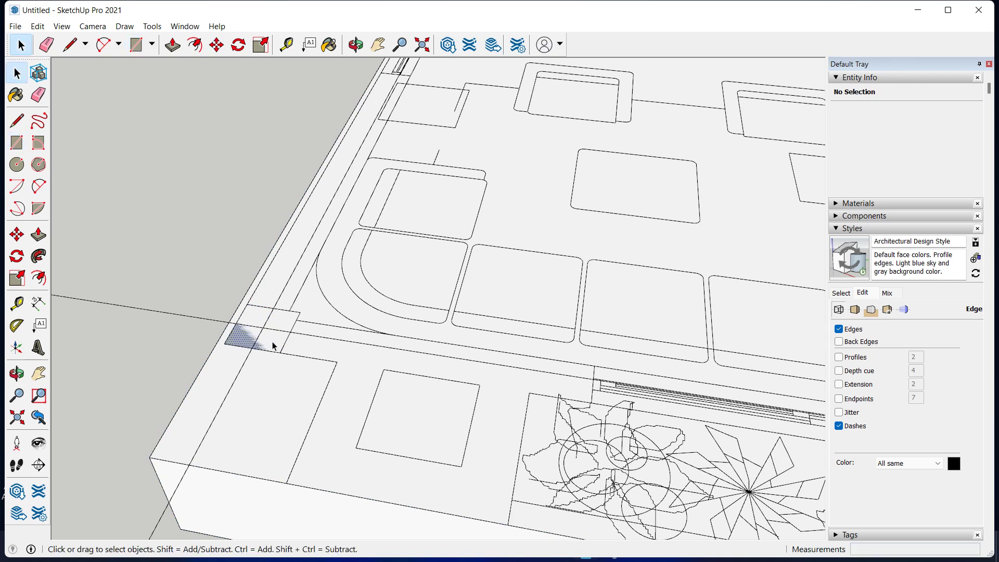
key(p)
drag(270, 346, 271, 291)
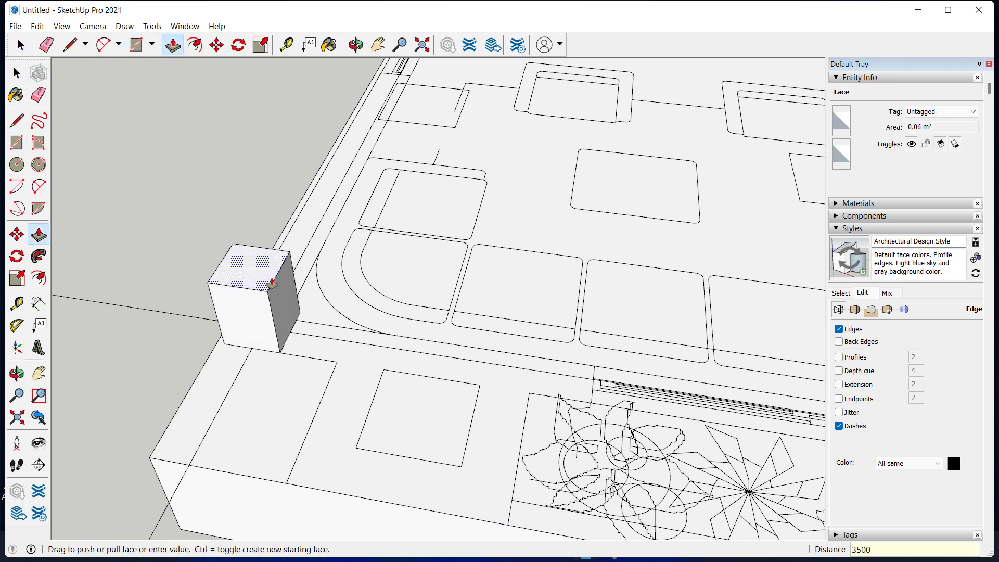
Finish the column at 3500 mm height and make it a group.
key(Return)
key(space)
triple_click(256, 327)
right_click(257, 327)
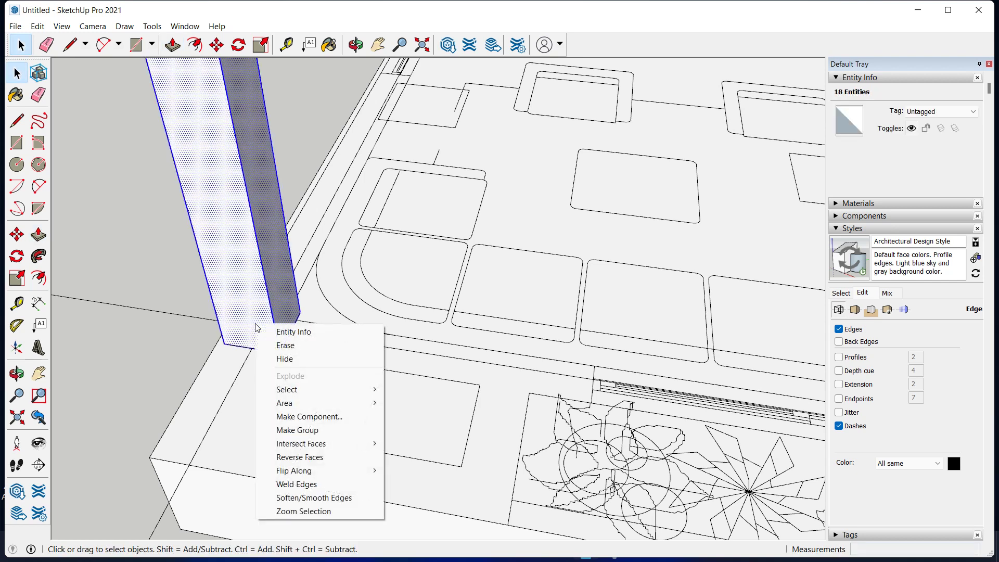
click(307, 429)
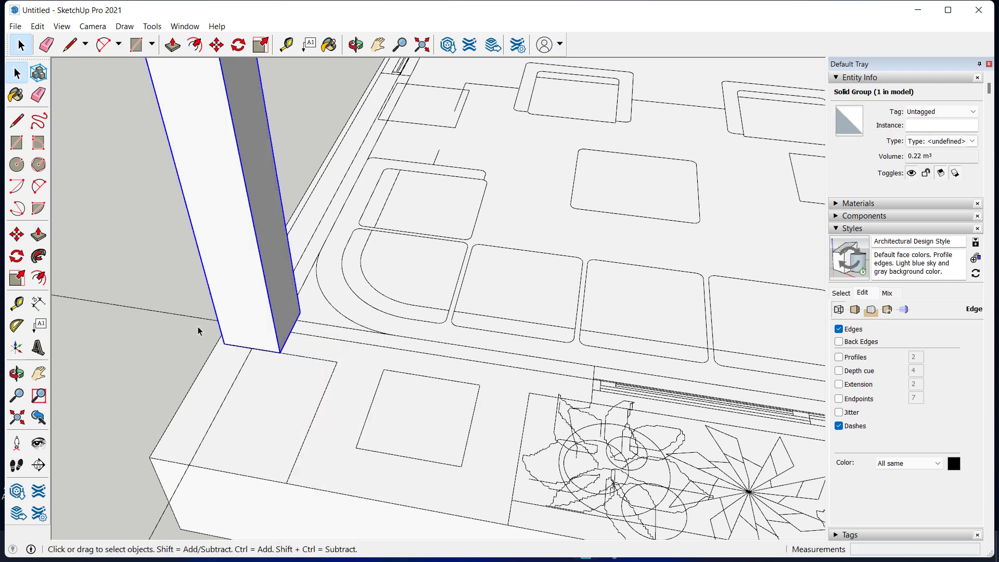
click(186, 301)
Copy the column with Move+Ctrl onto the next grid line along the slab edge.
scroll(208, 299, down, 3)
mouse_move(208, 298)
middle_down()
mouse_move(234, 298)
mouse_move(220, 272)
middle_up()
scroll(234, 298, down, 3)
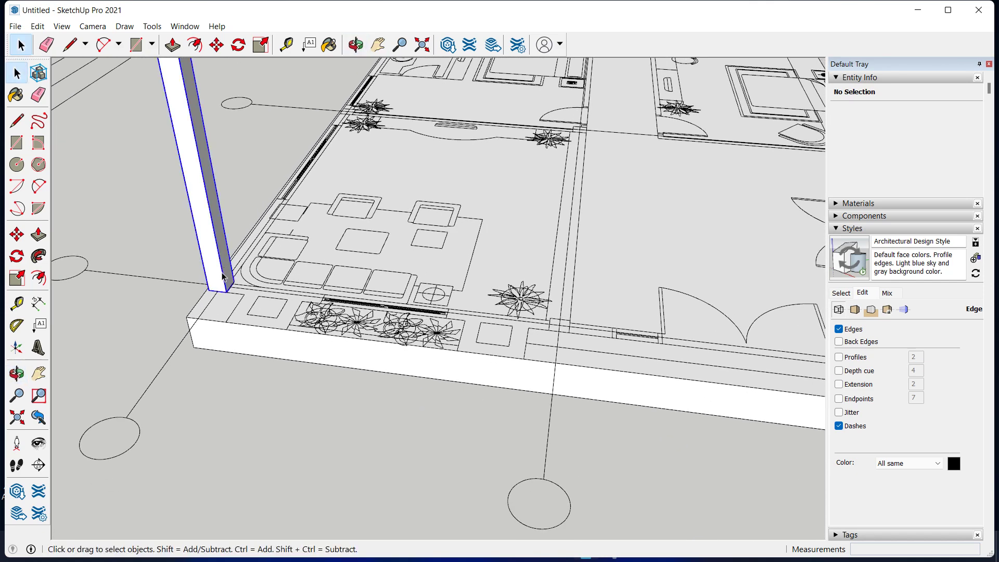
click(223, 276)
key(m)
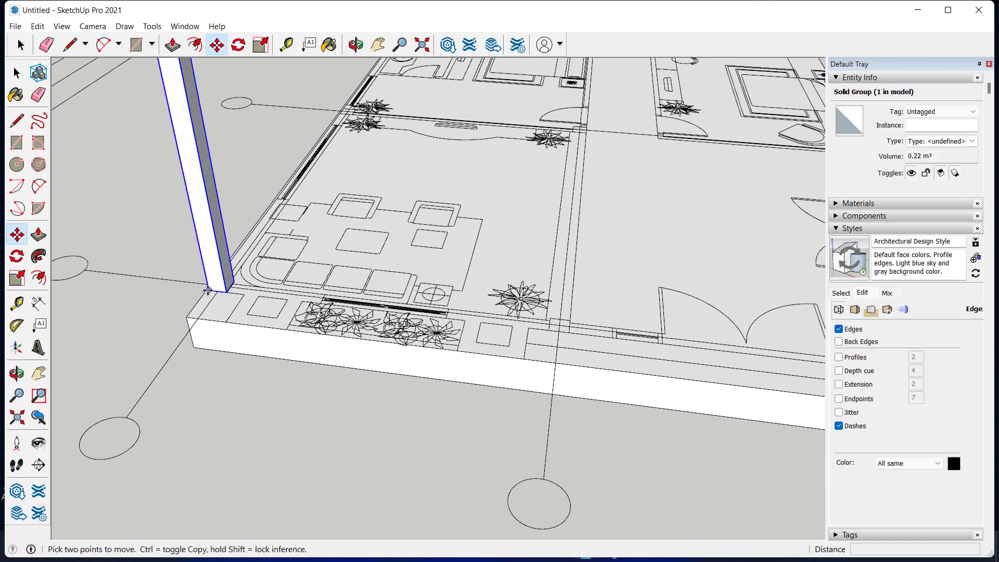
key(ctrl)
click(216, 290)
middle_drag(396, 294, 383, 288)
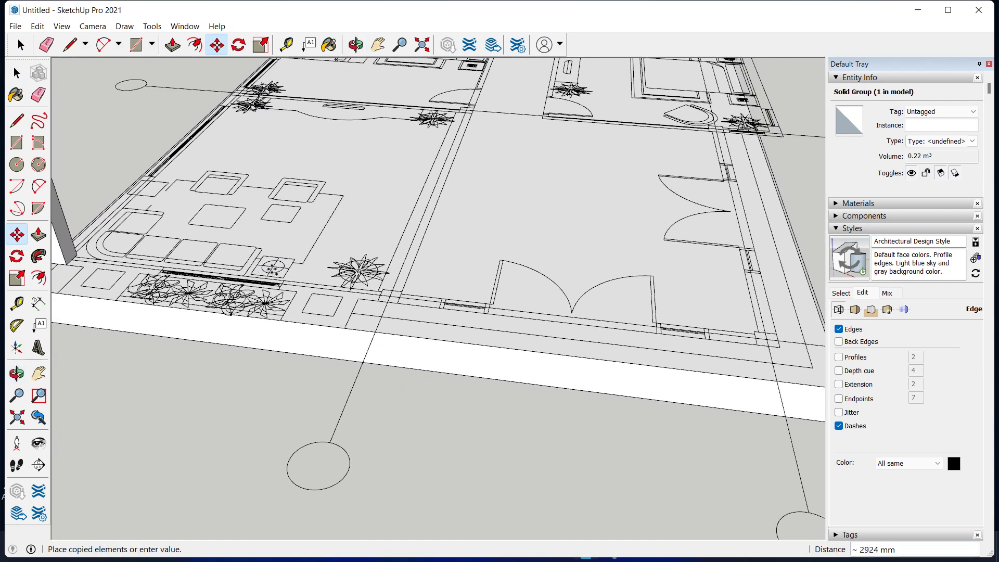
click(385, 301)
Place column copies at the slab's far corner and at another slab corner.
key(ctrl)
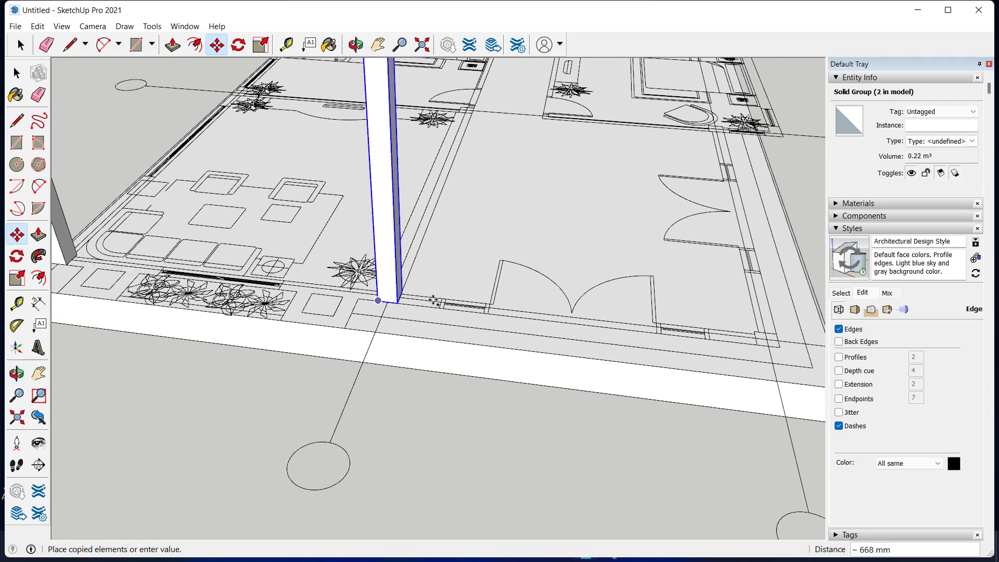
middle_drag(568, 300, 423, 312)
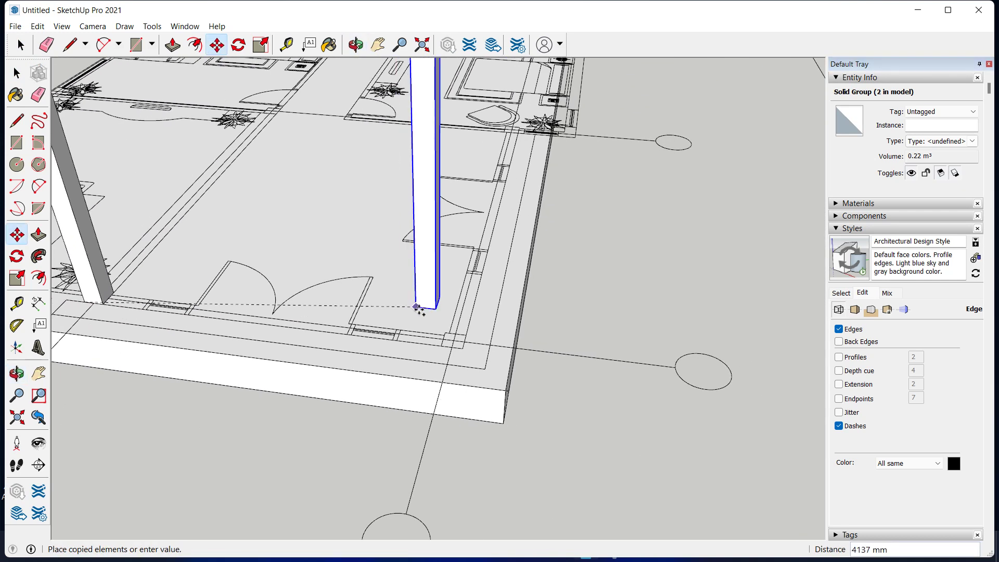
click(444, 341)
middle_drag(446, 344, 436, 350)
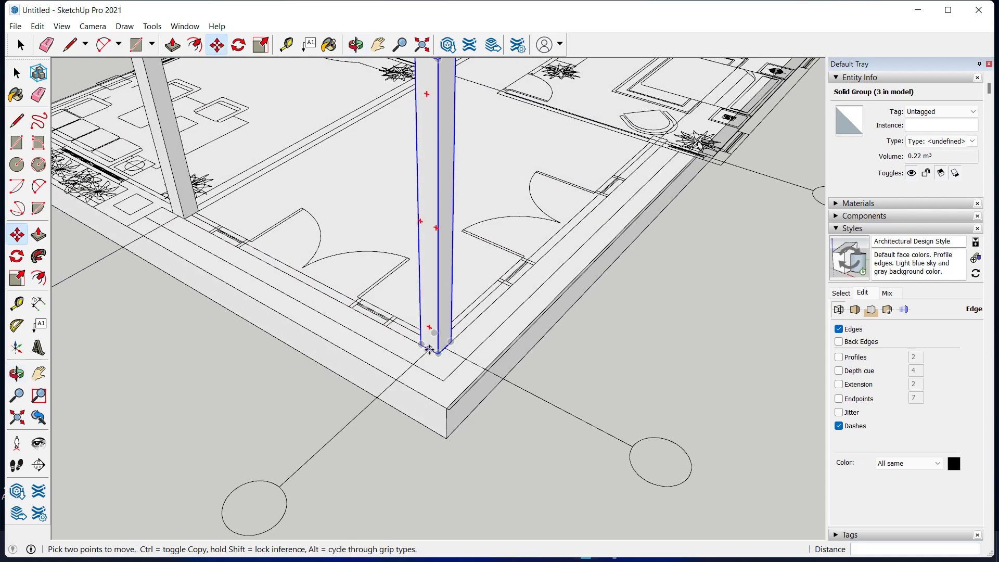
click(436, 349)
middle_drag(541, 279, 330, 315)
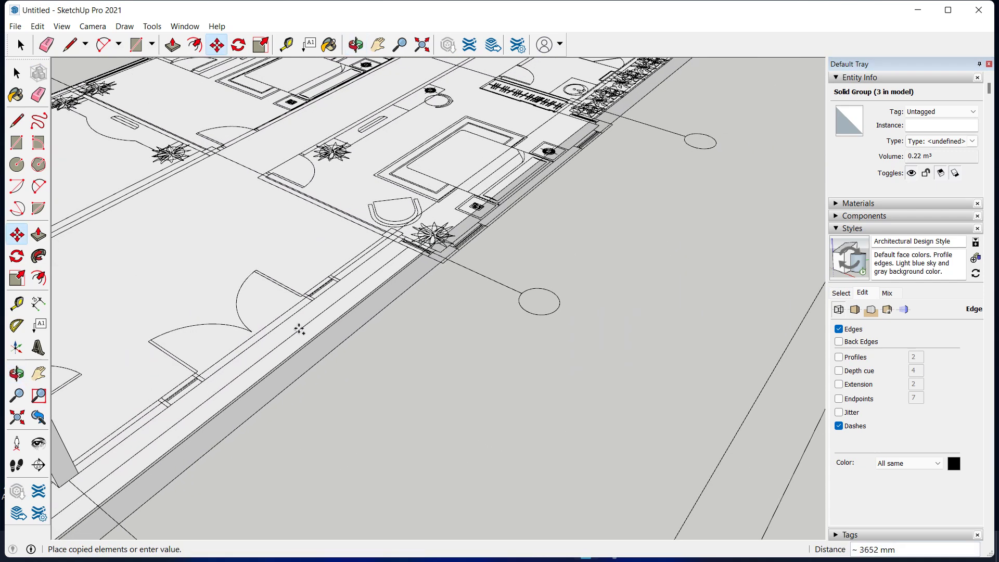
click(380, 279)
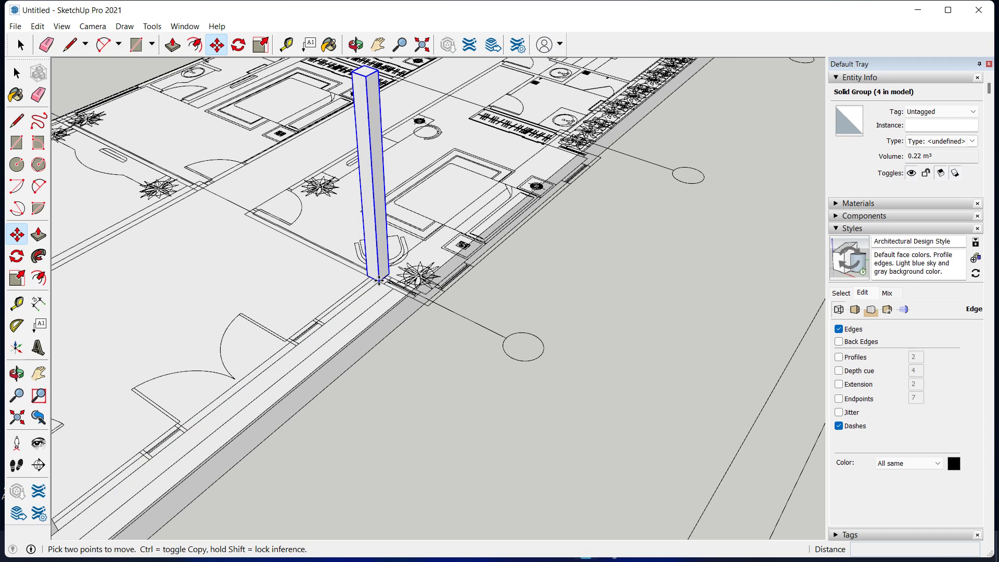
Copy the column to the next grid point and position one beside the planter.
mouse_move(436, 239)
middle_down()
mouse_move(335, 267)
mouse_move(327, 307)
middle_up()
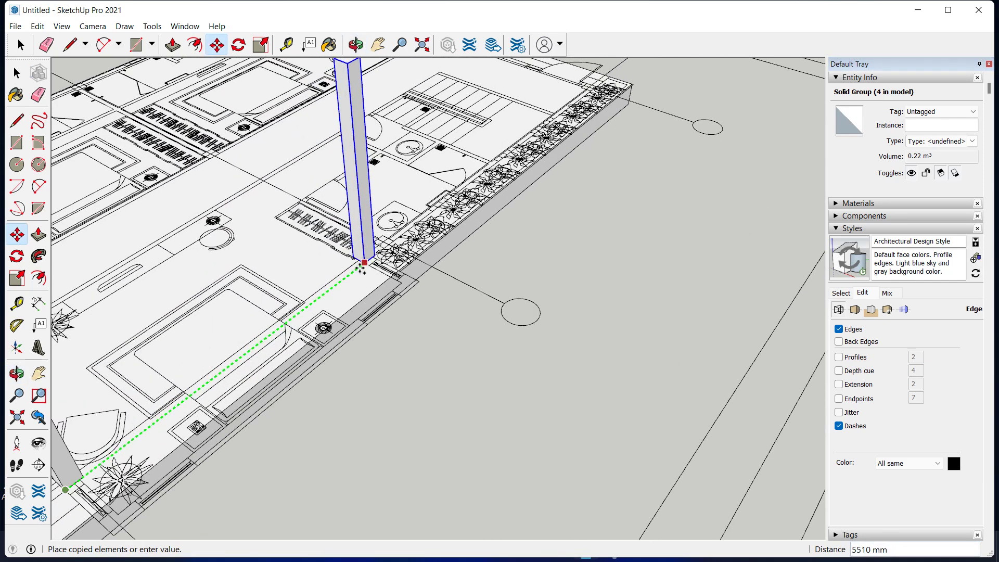
scroll(328, 305, up, 2)
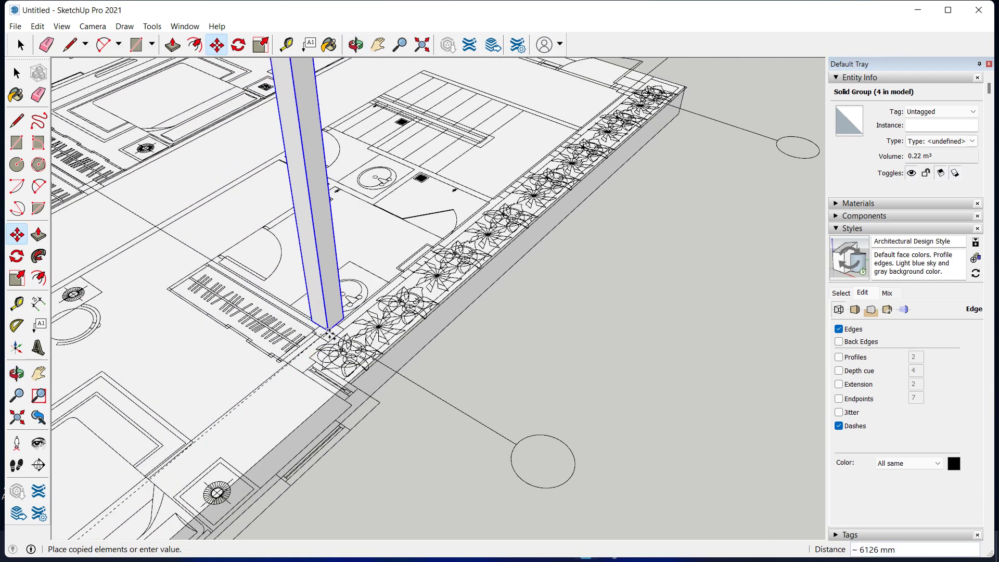
click(329, 332)
scroll(396, 280, up, 1)
scroll(364, 296, up, 1)
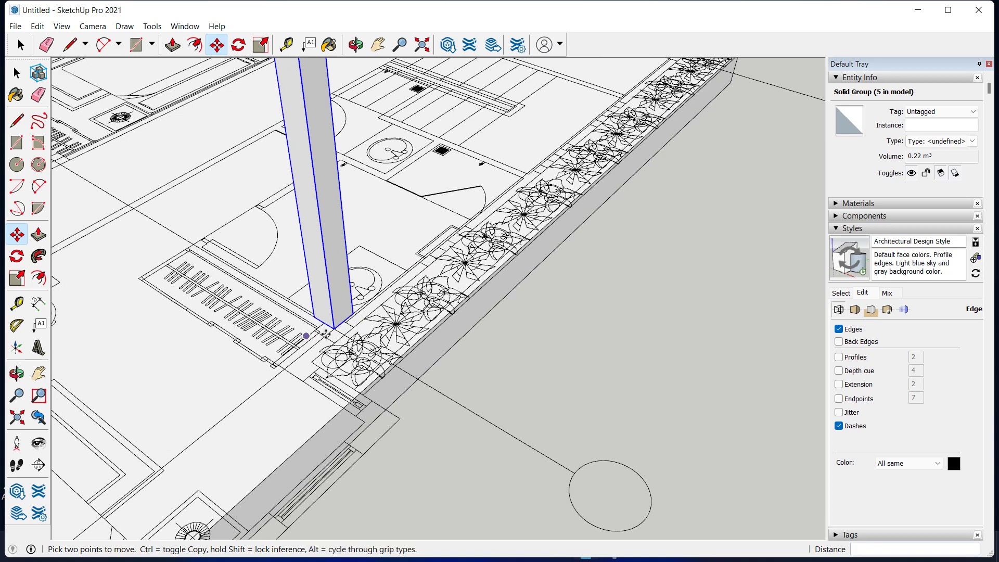
scroll(323, 320, up, 1)
scroll(276, 347, up, 2)
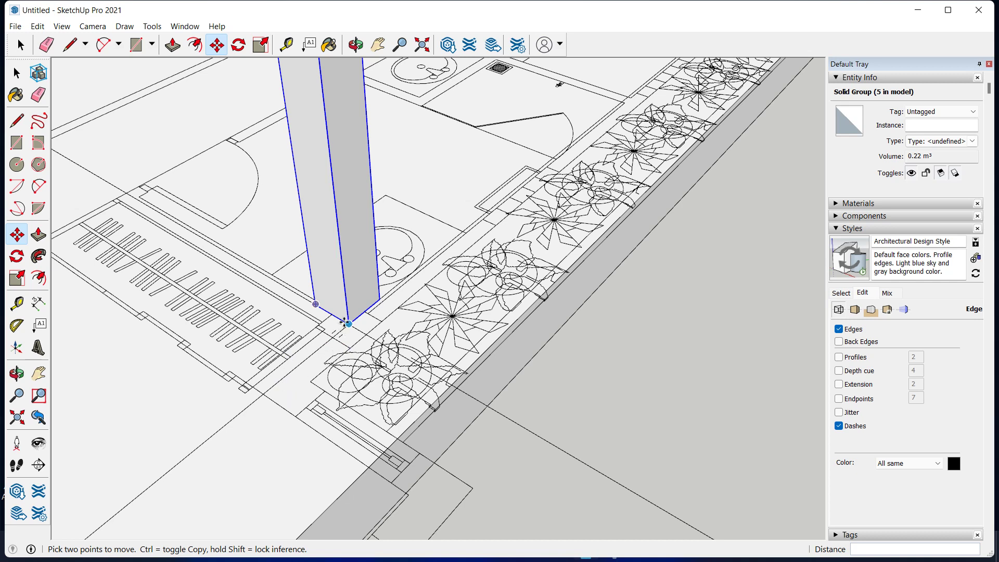
click(346, 322)
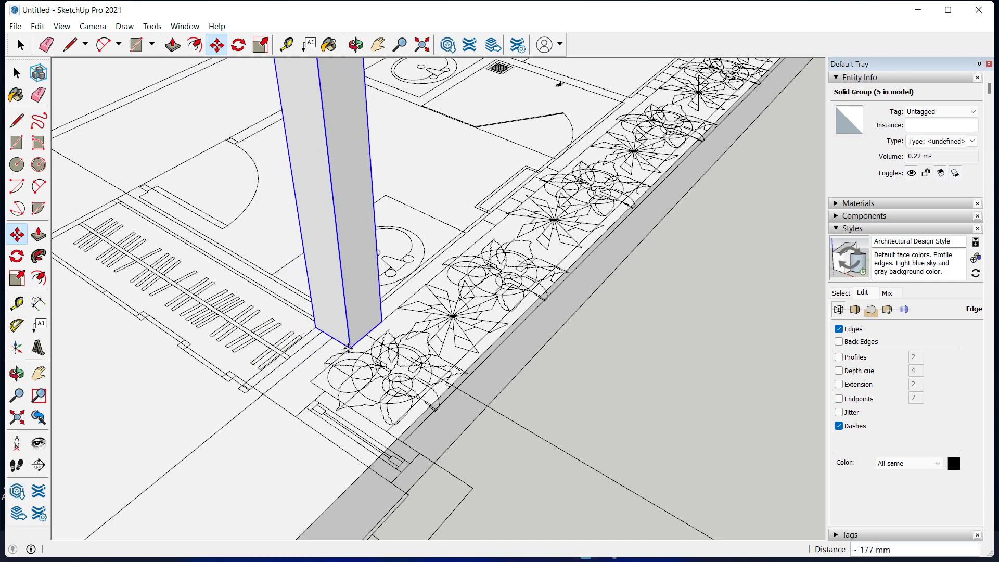
click(350, 347)
Add column copies at a further slab corner and the next edge grid point.
mouse_move(350, 347)
middle_down()
mouse_move(354, 326)
mouse_move(280, 385)
mouse_move(340, 327)
middle_up()
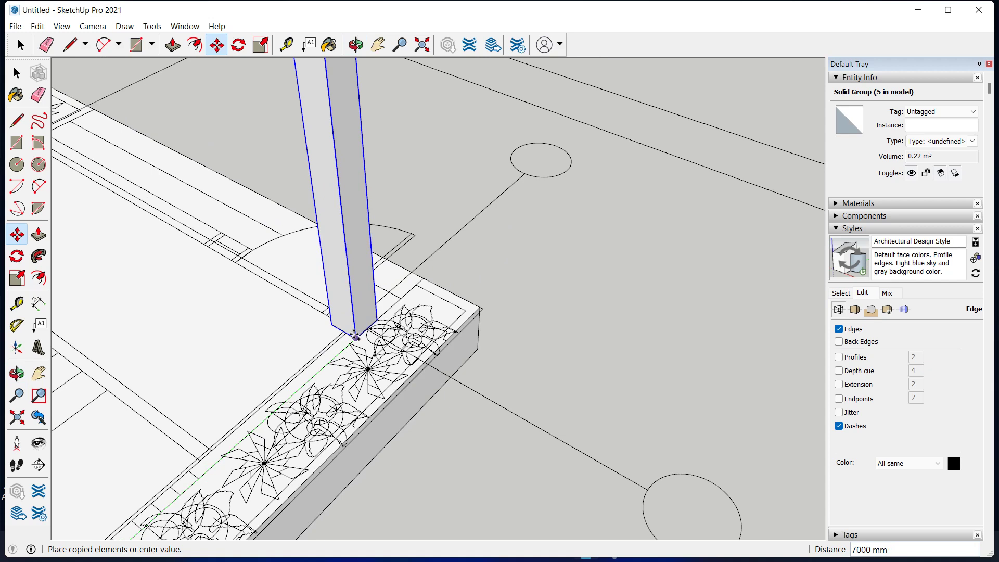
click(333, 327)
mouse_move(333, 328)
middle_down()
mouse_move(287, 327)
mouse_move(344, 364)
middle_up()
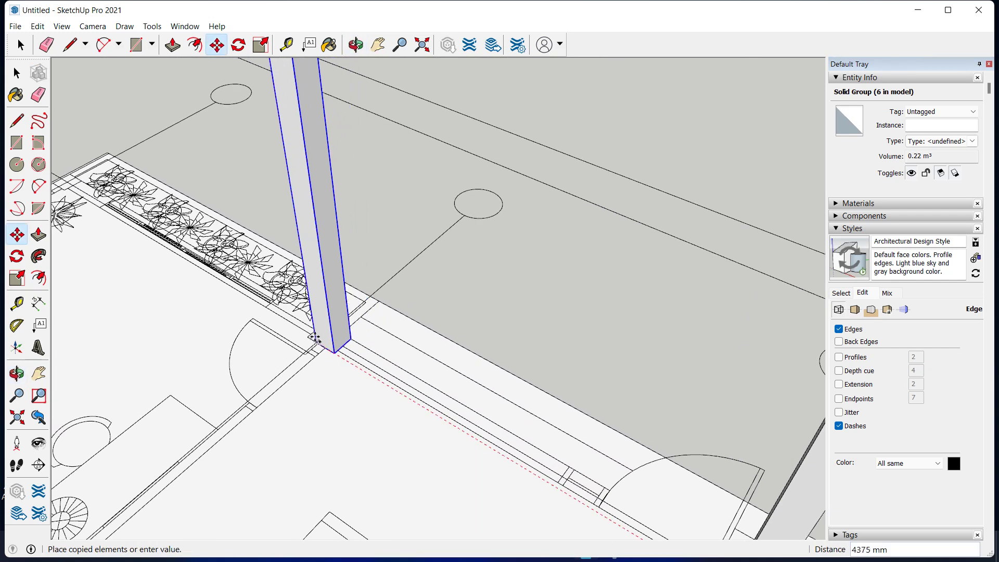
click(308, 334)
key(ctrl)
click(304, 335)
middle_drag(239, 297, 200, 393)
scroll(181, 326, up, 2)
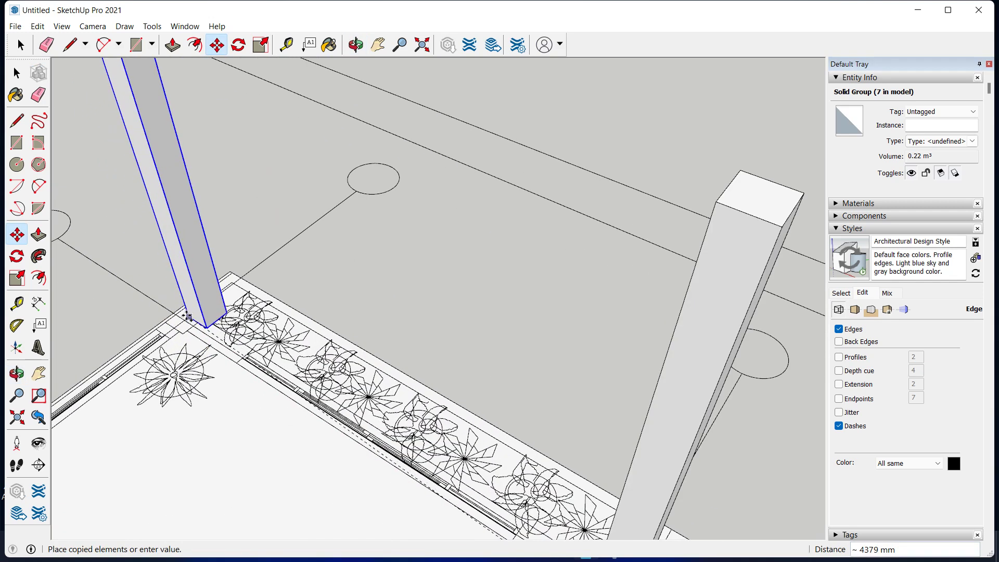
click(165, 320)
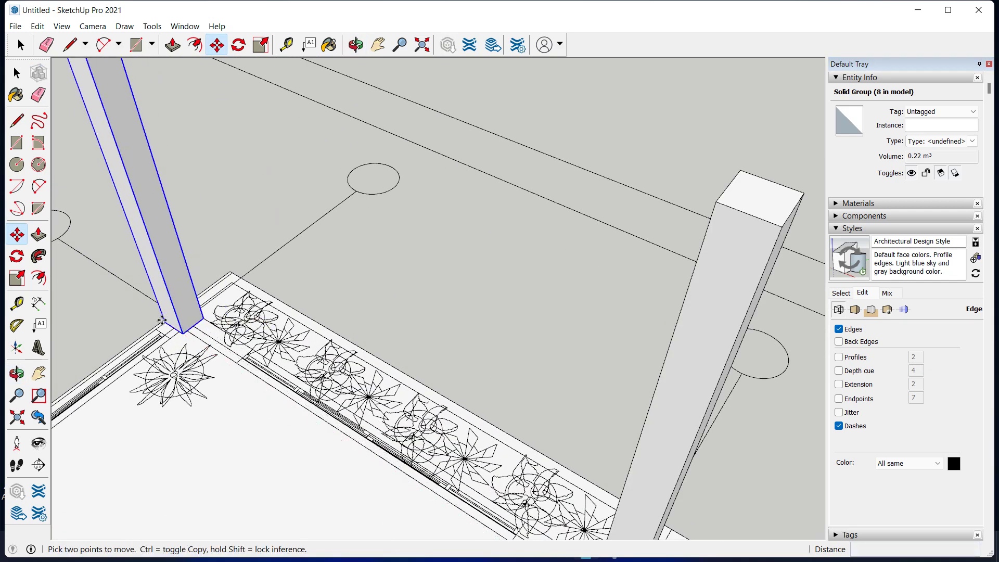
Copy the column onto the remaining edge grid points, bringing the total to ten columns.
mouse_move(166, 320)
middle_down()
mouse_move(375, 255)
mouse_move(350, 292)
mouse_move(279, 289)
middle_up()
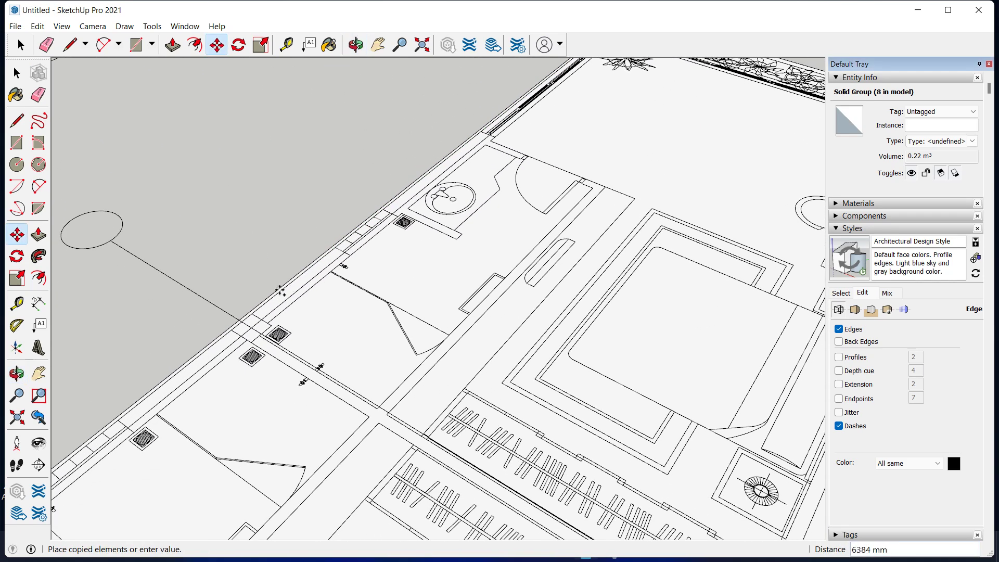
key(Return)
click(231, 329)
mouse_move(232, 329)
middle_down()
mouse_move(332, 326)
mouse_move(278, 279)
mouse_move(224, 338)
middle_up()
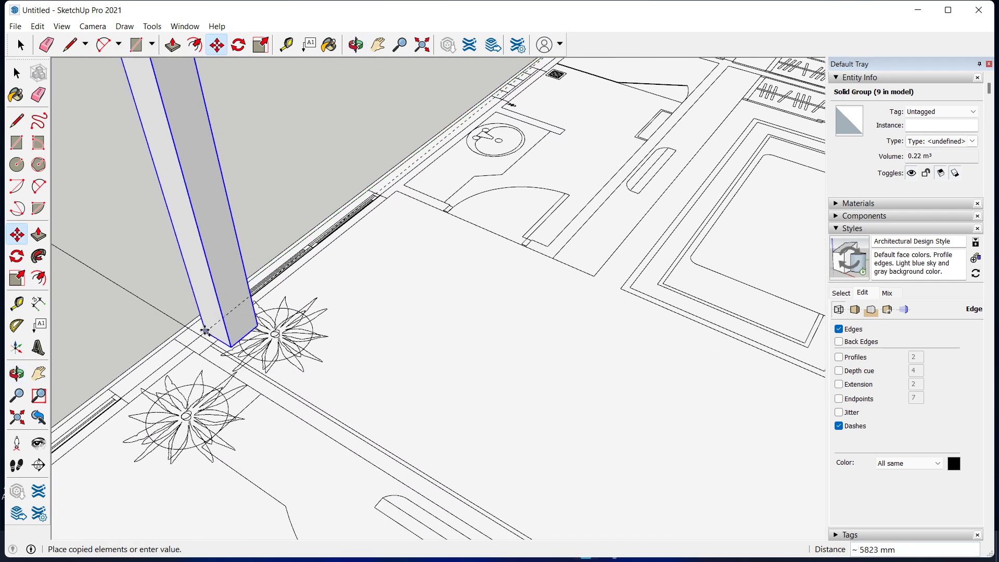
click(172, 339)
scroll(135, 395, down, 3)
scroll(280, 316, down, 5)
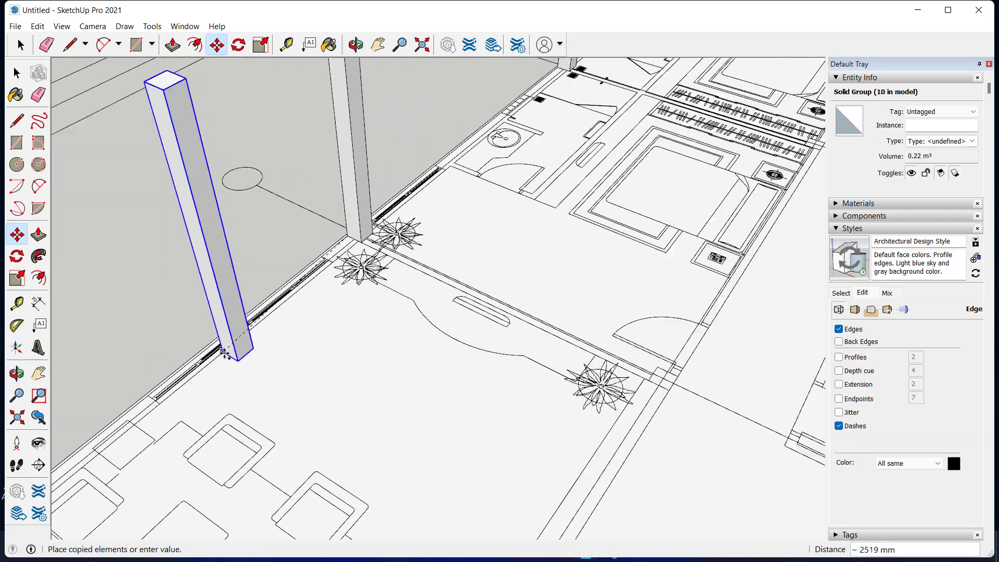
scroll(323, 284, down, 4)
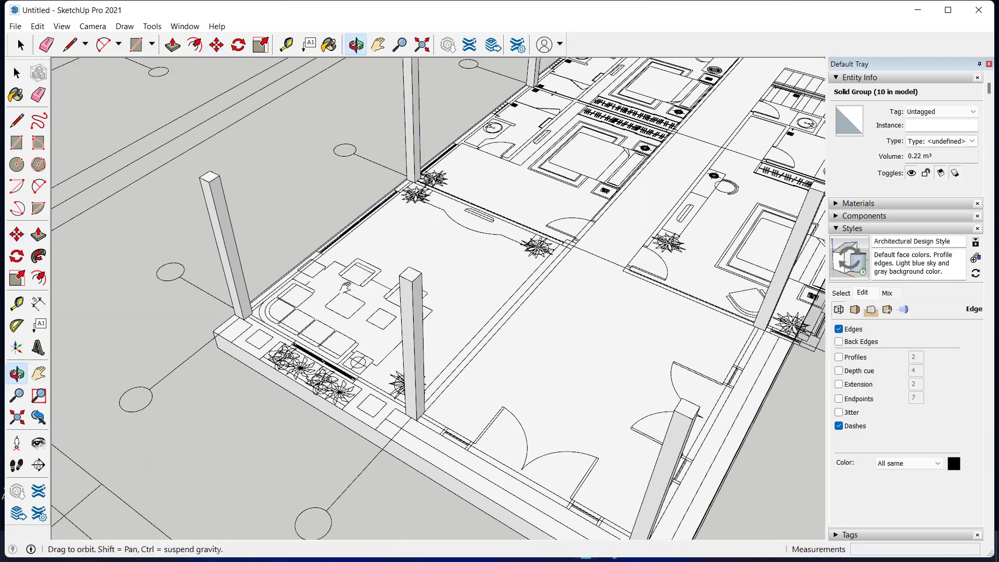
mouse_move(340, 218)
middle_down()
mouse_move(270, 323)
mouse_move(333, 291)
middle_up()
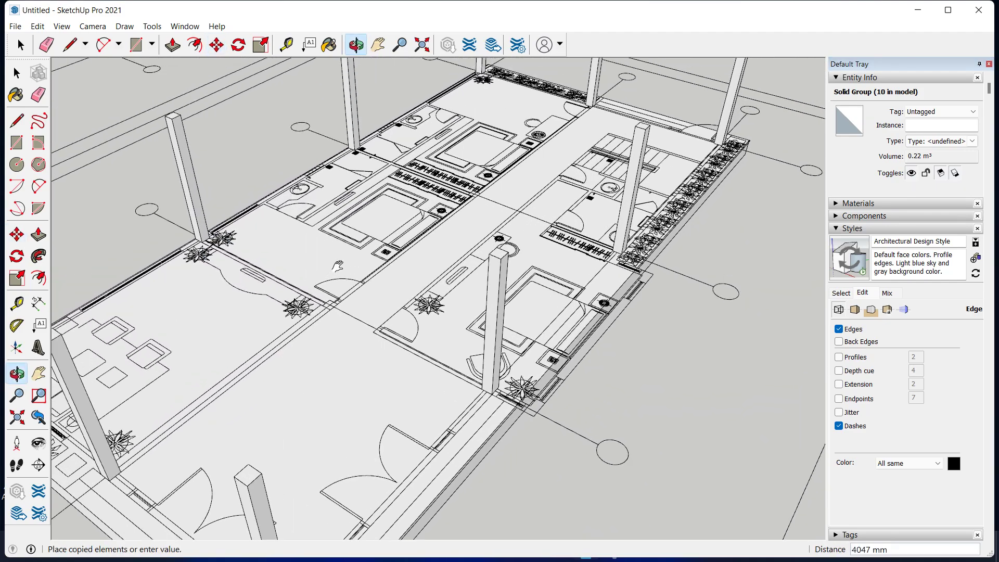
Copy the column onto two interior grid intersections, then cancel the extra pending copy.
scroll(333, 291, up, 3)
scroll(327, 313, up, 2)
scroll(314, 327, up, 2)
click(314, 327)
middle_drag(391, 286, 640, 468)
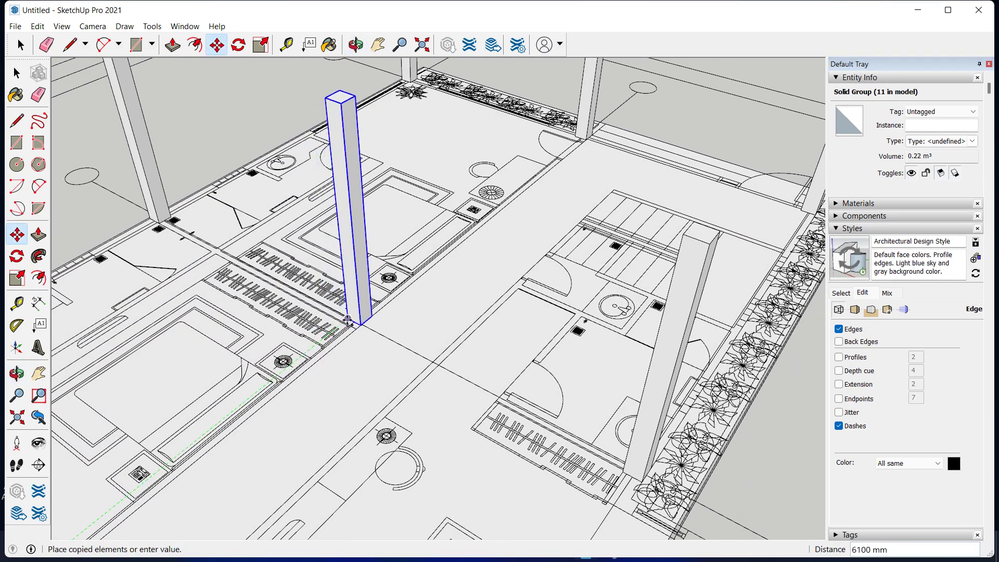
click(345, 321)
mouse_move(411, 291)
middle_down()
mouse_move(427, 283)
mouse_move(385, 247)
mouse_move(429, 286)
mouse_move(317, 323)
mouse_move(364, 354)
mouse_move(380, 296)
mouse_move(399, 313)
mouse_move(388, 325)
middle_up()
click(429, 286)
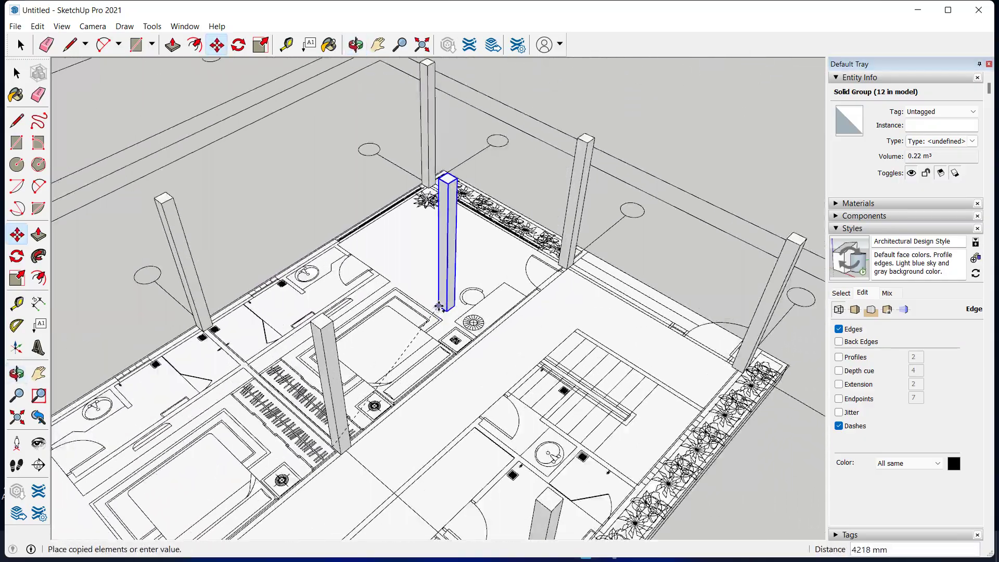
scroll(388, 325, up, 3)
mouse_move(388, 325)
middle_down()
mouse_move(297, 231)
mouse_move(479, 199)
middle_up()
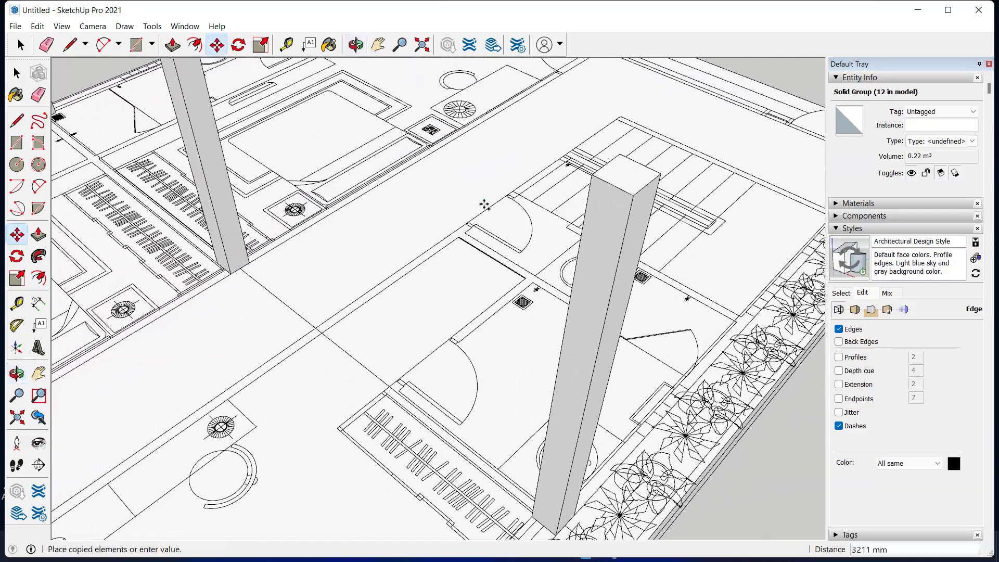
key(space)
mouse_move(364, 291)
middle_down()
mouse_move(306, 324)
mouse_move(403, 262)
mouse_move(352, 319)
mouse_move(417, 292)
mouse_move(384, 311)
mouse_move(448, 313)
mouse_move(330, 335)
mouse_move(283, 363)
mouse_move(248, 323)
mouse_move(211, 343)
mouse_move(216, 234)
middle_up()
scroll(330, 334, up, 2)
Navigate to the wall strip beside the bedroom and abandon the unfinished rectangle.
scroll(310, 335, up, 2)
scroll(255, 326, up, 2)
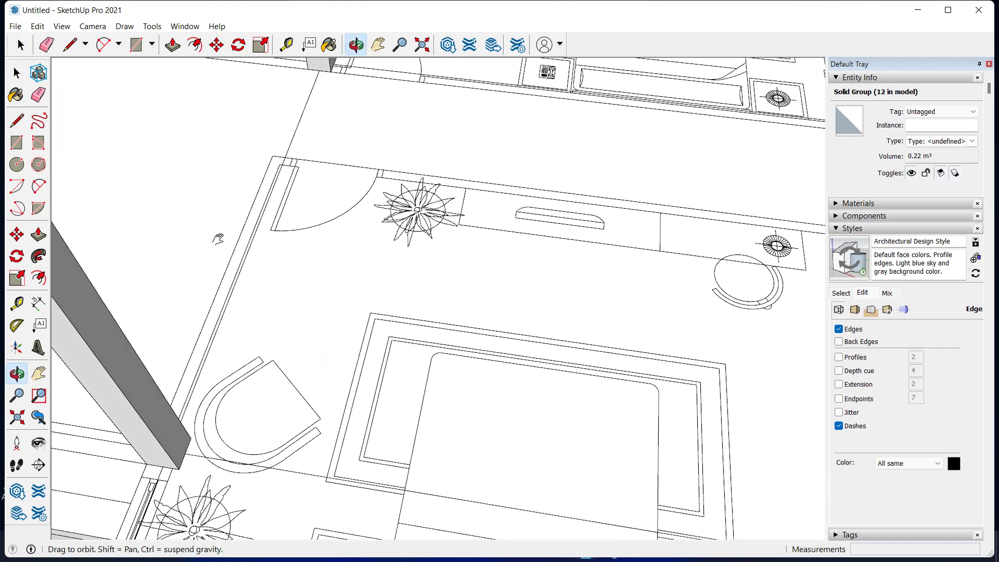
scroll(289, 284, up, 2)
scroll(290, 274, up, 2)
scroll(297, 292, up, 2)
scroll(297, 291, up, 1)
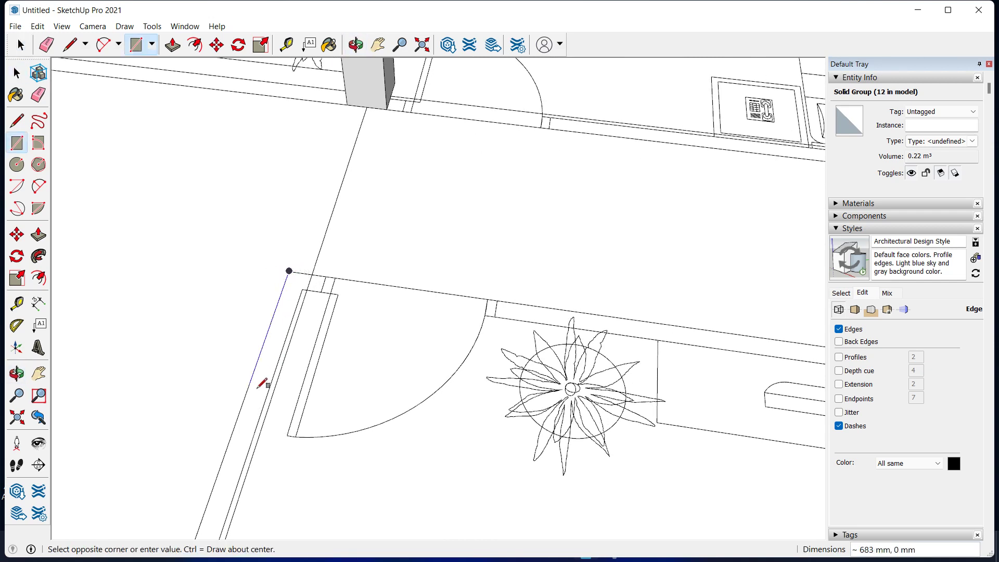
scroll(258, 390, down, 1)
mouse_move(250, 397)
middle_down()
mouse_move(272, 257)
mouse_move(297, 261)
mouse_move(270, 281)
mouse_move(765, 477)
middle_up()
scroll(297, 281, down, 1)
scroll(298, 279, down, 1)
scroll(188, 329, up, 2)
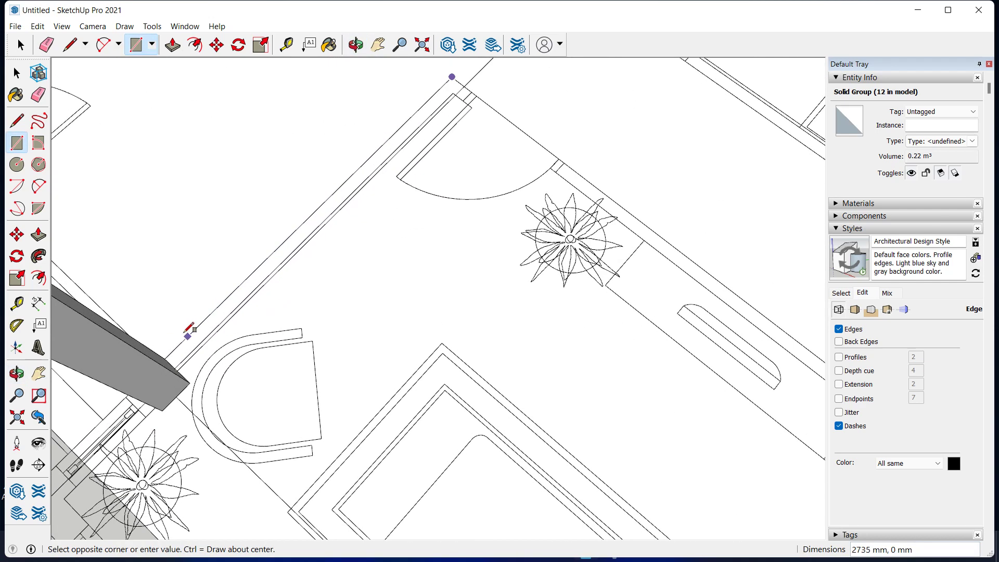
scroll(182, 360, up, 1)
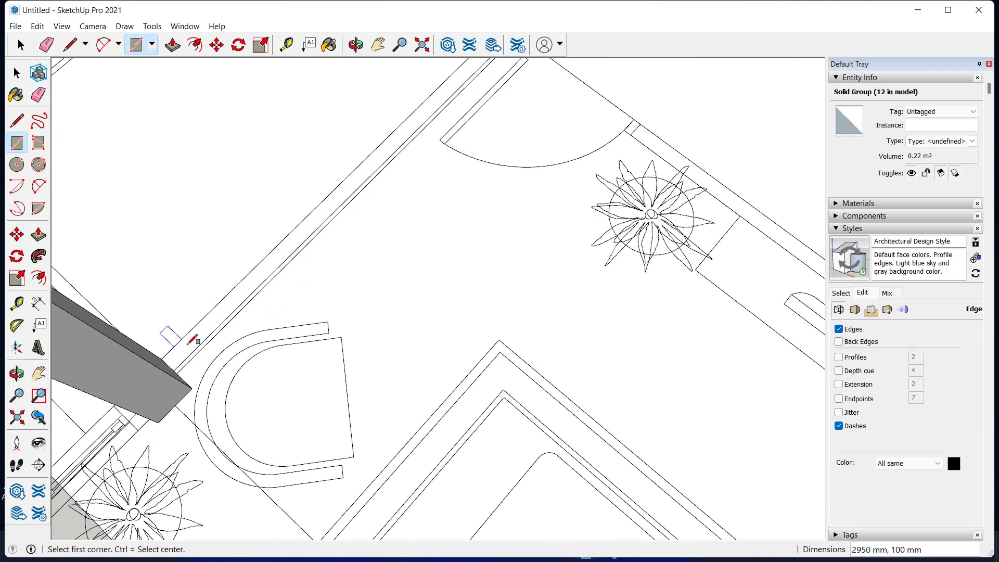
key(space)
Select the wall strip face with its edges and make it a group.
middle_drag(193, 346, 207, 329)
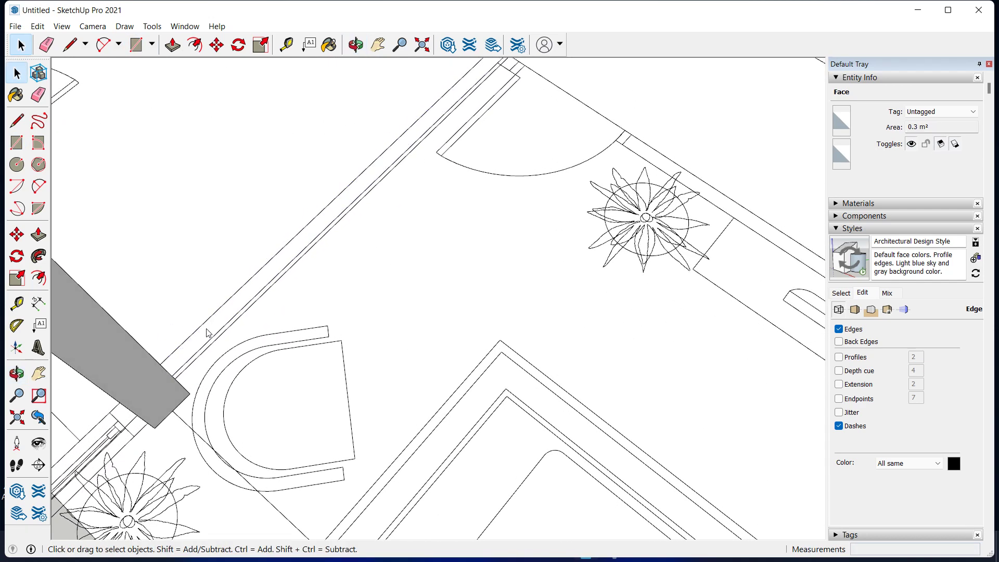
right_click(207, 329)
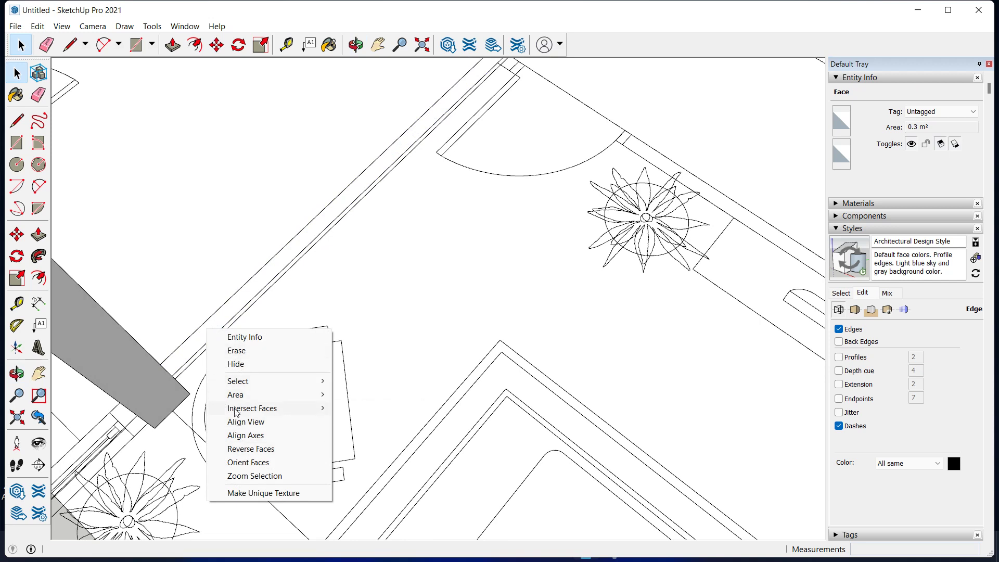
double_click(186, 356)
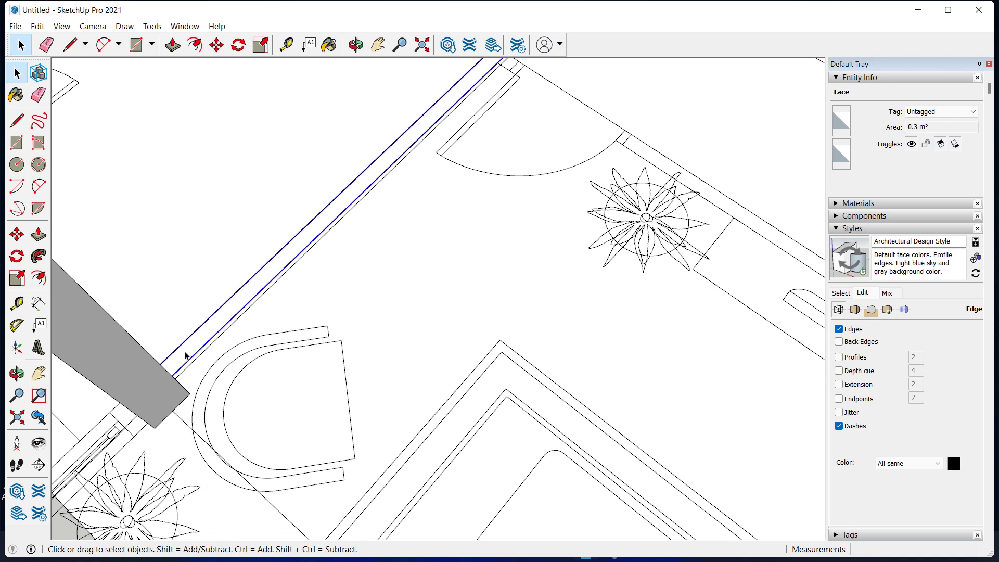
right_click(187, 355)
click(222, 276)
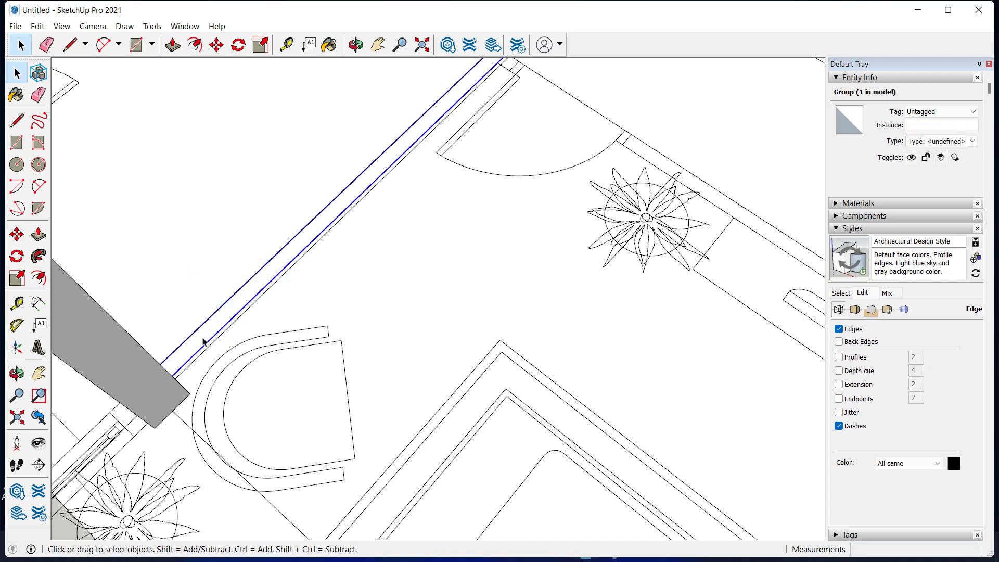
Inside the group, push/pull the wall strip up 350 into a solid wall.
double_click(203, 341)
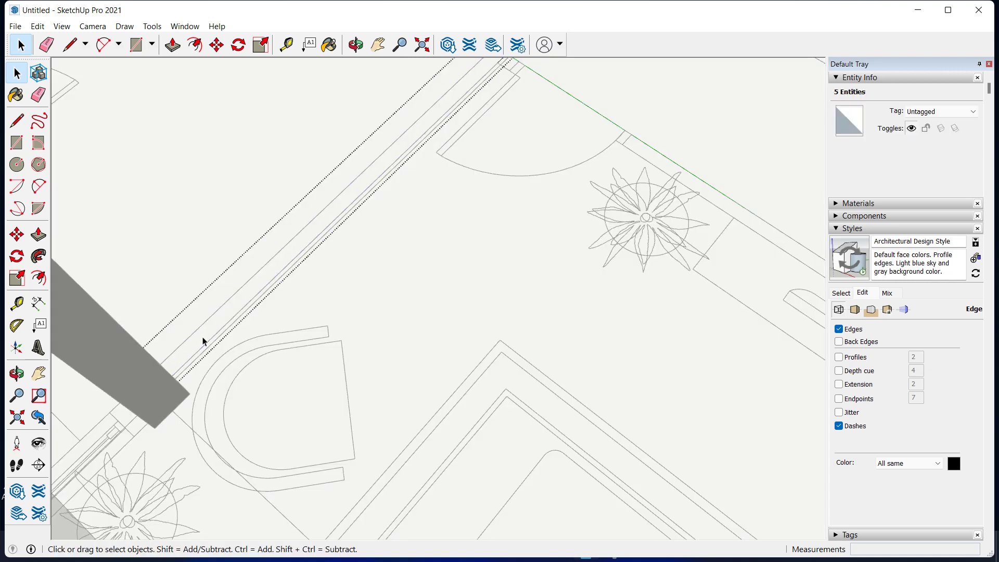
key(p)
drag(203, 342, 117, 248)
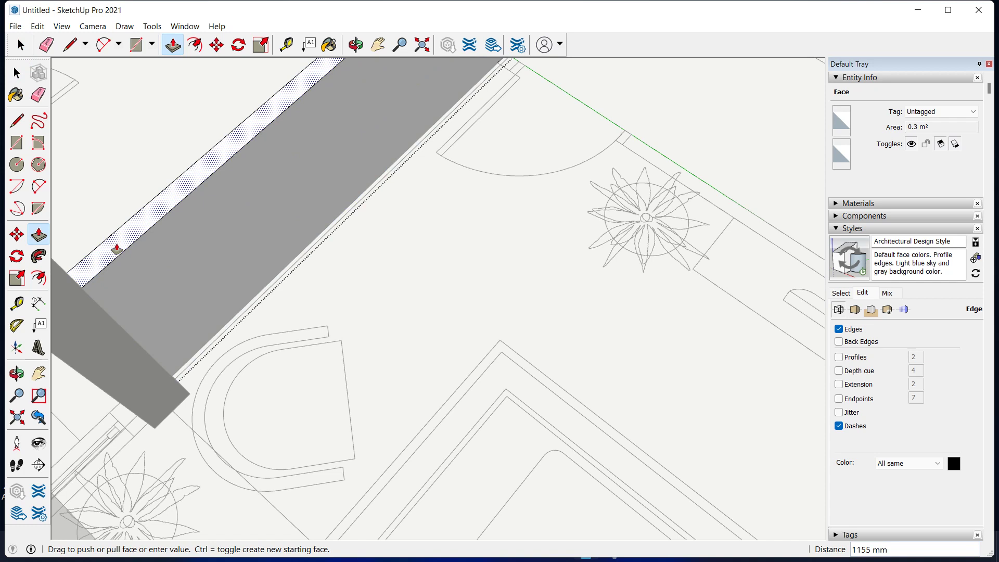
text(3500)
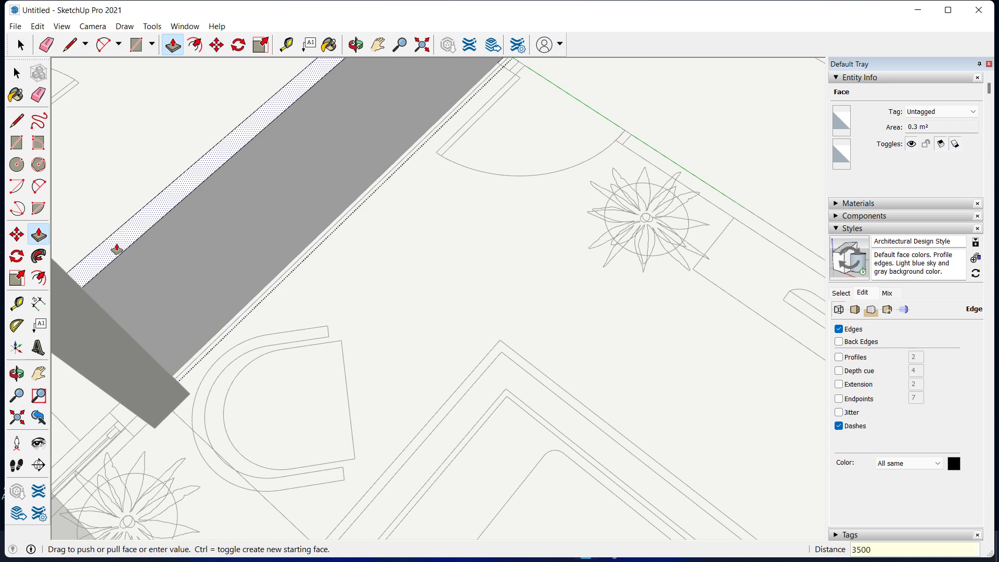
key(Return)
key(space)
middle_drag(290, 330, 320, 339)
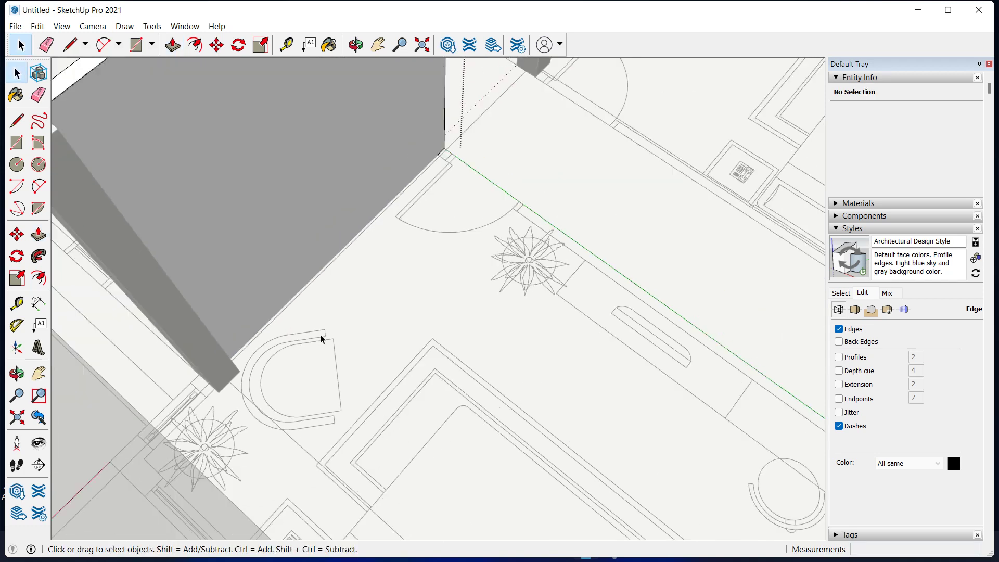
scroll(321, 339, down, 3)
scroll(346, 341, down, 3)
scroll(353, 314, down, 2)
scroll(323, 323, down, 2)
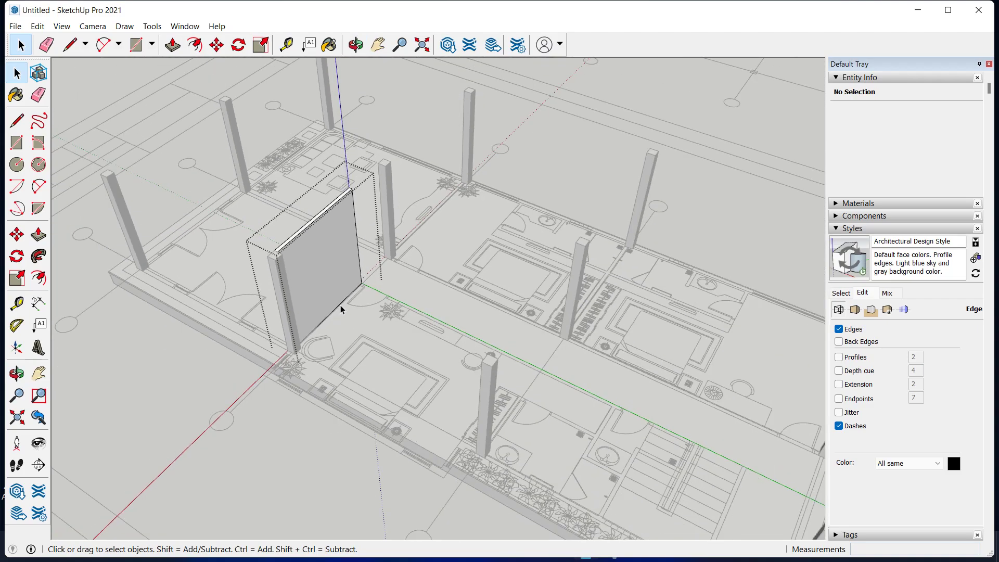
scroll(340, 304, down, 2)
scroll(375, 270, down, 2)
scroll(394, 300, down, 2)
scroll(394, 322, down, 2)
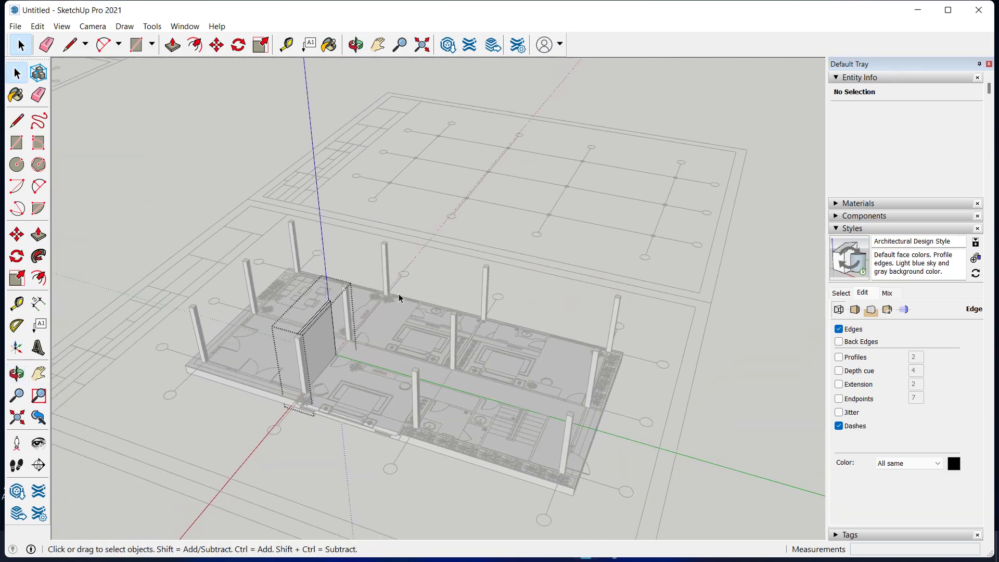
middle_drag(178, 193, 221, 272)
mouse_move(315, 420)
middle_down()
mouse_move(327, 333)
mouse_move(315, 406)
middle_up()
scroll(327, 327, up, 3)
scroll(327, 326, up, 3)
key(o)
scroll(418, 363, up, 3)
mouse_move(418, 364)
mouse_down()
mouse_move(388, 283)
mouse_move(559, 225)
mouse_move(578, 209)
mouse_move(447, 262)
mouse_move(333, 325)
mouse_move(285, 277)
mouse_up()
key(space)
mouse_move(286, 276)
middle_down()
mouse_move(430, 276)
mouse_move(256, 284)
mouse_move(373, 339)
mouse_move(185, 351)
mouse_move(217, 301)
mouse_move(267, 265)
mouse_move(350, 212)
mouse_move(425, 194)
mouse_move(307, 389)
mouse_move(267, 416)
mouse_move(358, 485)
mouse_move(410, 432)
mouse_move(459, 350)
mouse_move(423, 328)
middle_up()
scroll(307, 389, up, 3)
scroll(379, 289, up, 3)
double_click(366, 278)
Finish a line across the wall's end face to split off a thin jamb strip.
middle_drag(367, 274, 392, 373)
scroll(392, 373, down, 1)
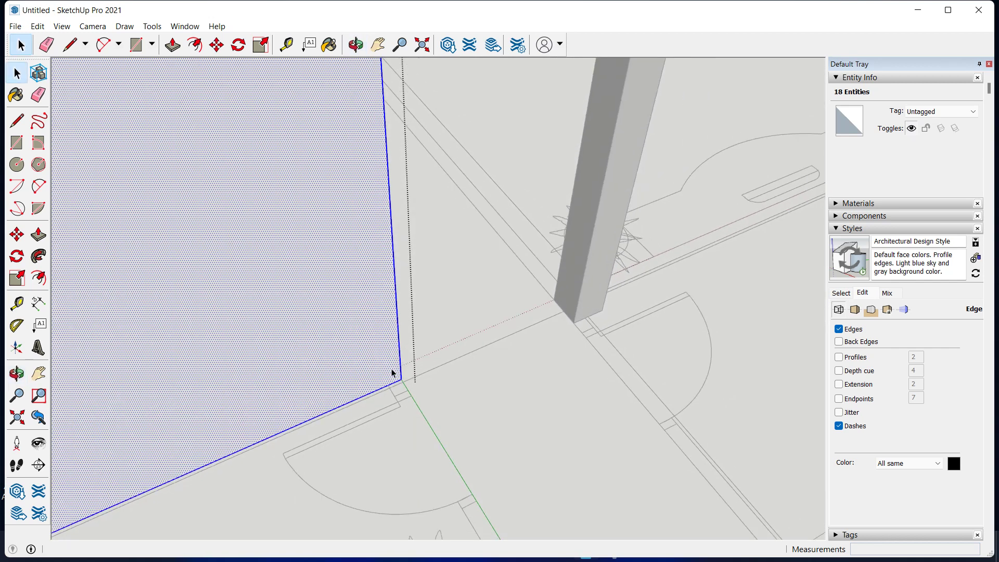
mouse_move(352, 266)
middle_down()
mouse_move(393, 494)
mouse_move(390, 294)
middle_up()
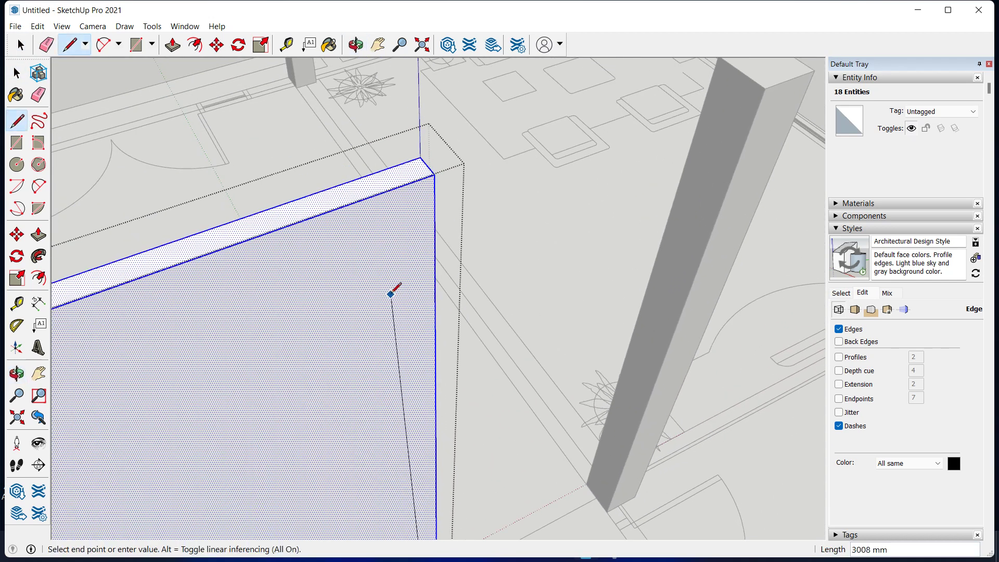
click(408, 183)
key(space)
mouse_move(417, 223)
middle_down()
mouse_move(432, 329)
mouse_move(413, 357)
middle_up()
scroll(401, 379, up, 1)
key(m)
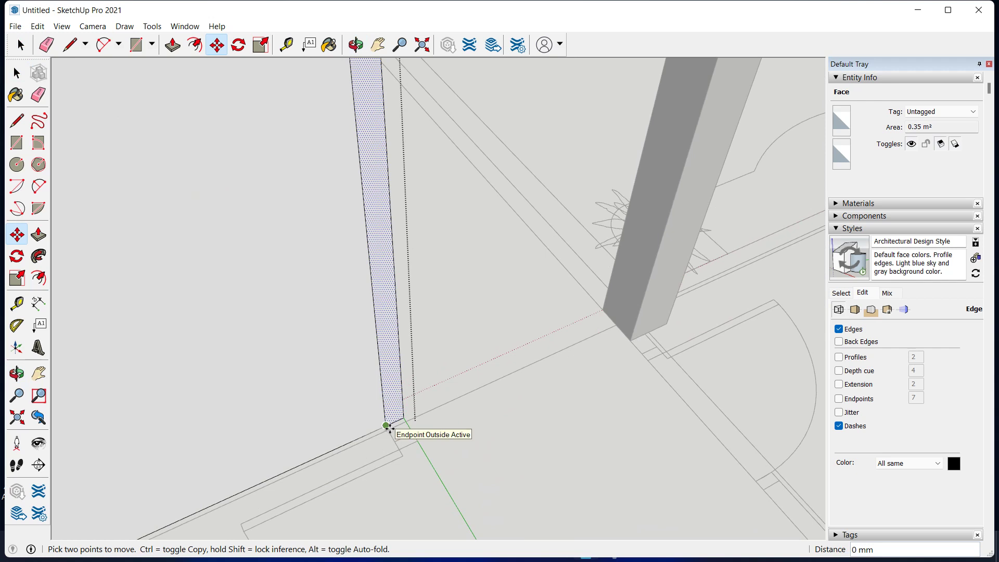
click(388, 427)
Pull the thin end strip outward so it projects from the wall.
key(p)
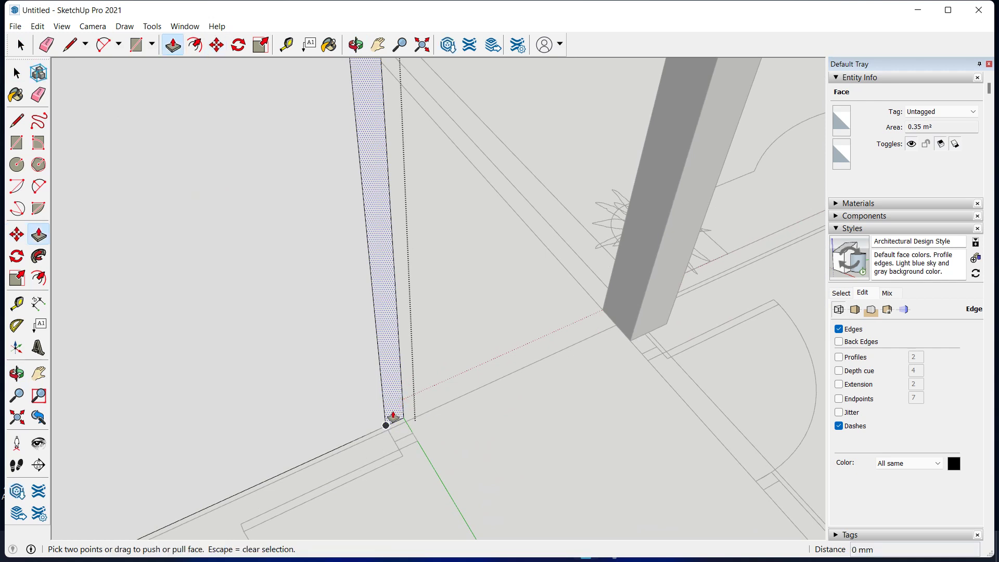
click(388, 422)
click(398, 432)
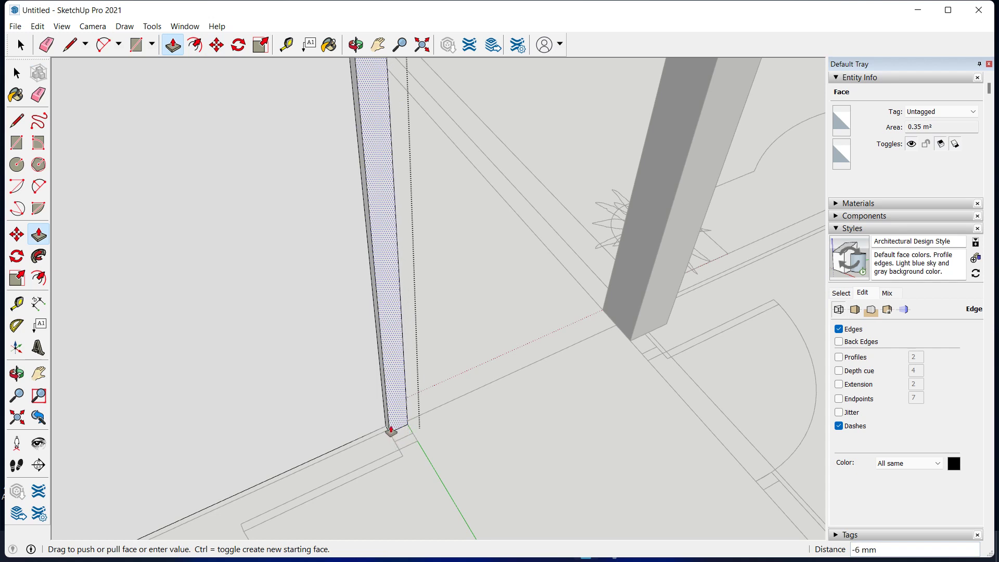
mouse_move(413, 397)
middle_down()
mouse_move(367, 415)
mouse_move(323, 361)
middle_up()
click(354, 367)
drag(355, 367, 359, 399)
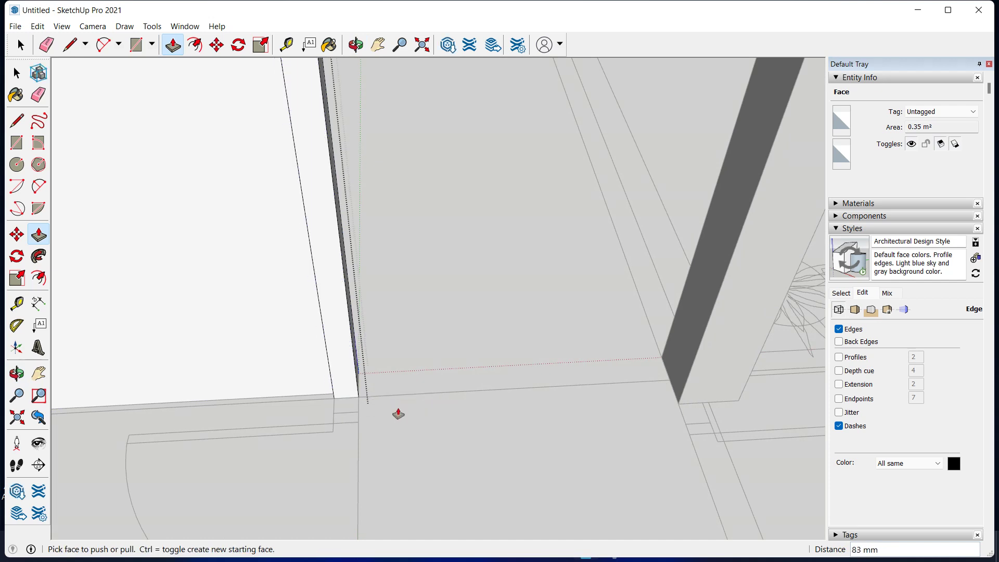
key(space)
Re-pull the jamb strip to adjust how far it projects, then inspect it.
middle_drag(374, 417, 355, 435)
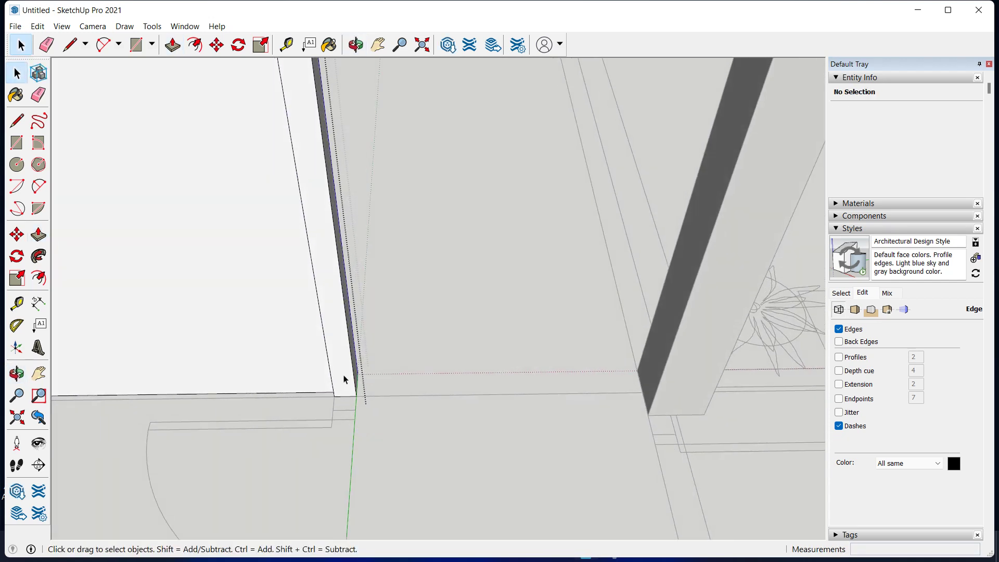
scroll(348, 380, down, 1)
key(p)
drag(345, 386, 352, 402)
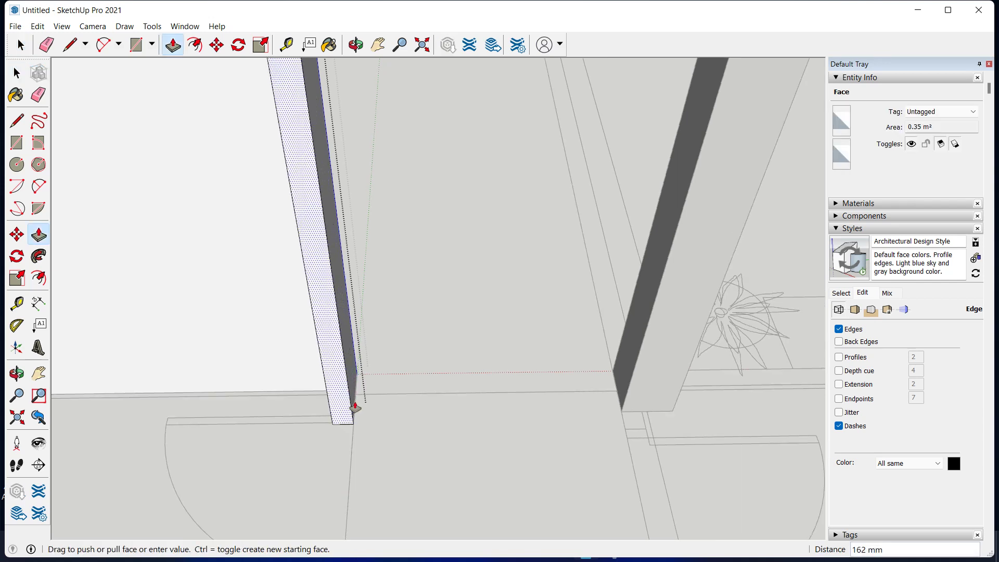
click(357, 411)
key(space)
middle_drag(400, 430, 393, 375)
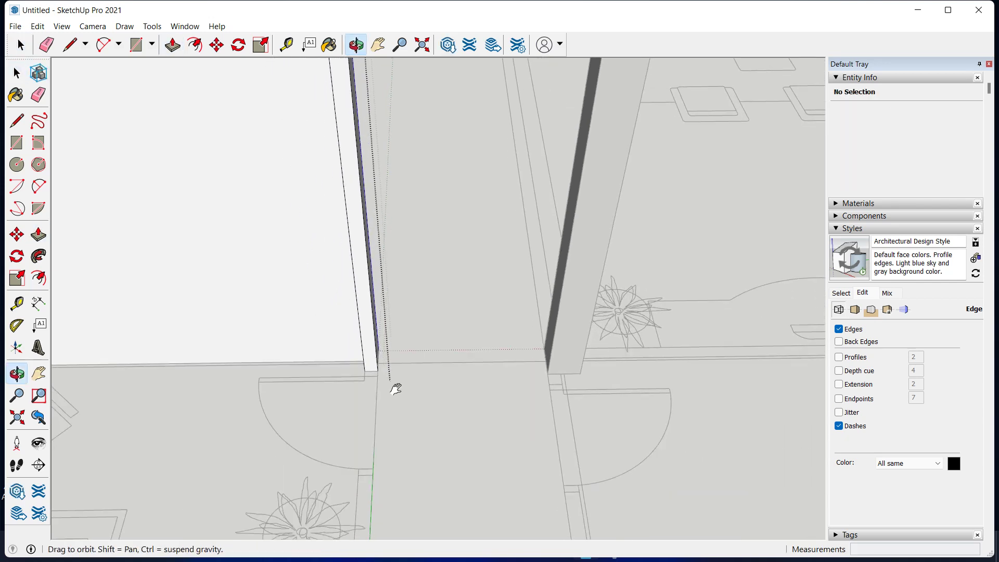
Orbit and zoom over the columns and floor plan to reach the wall line.
scroll(379, 425, down, 2)
scroll(388, 436, down, 2)
scroll(417, 335, down, 2)
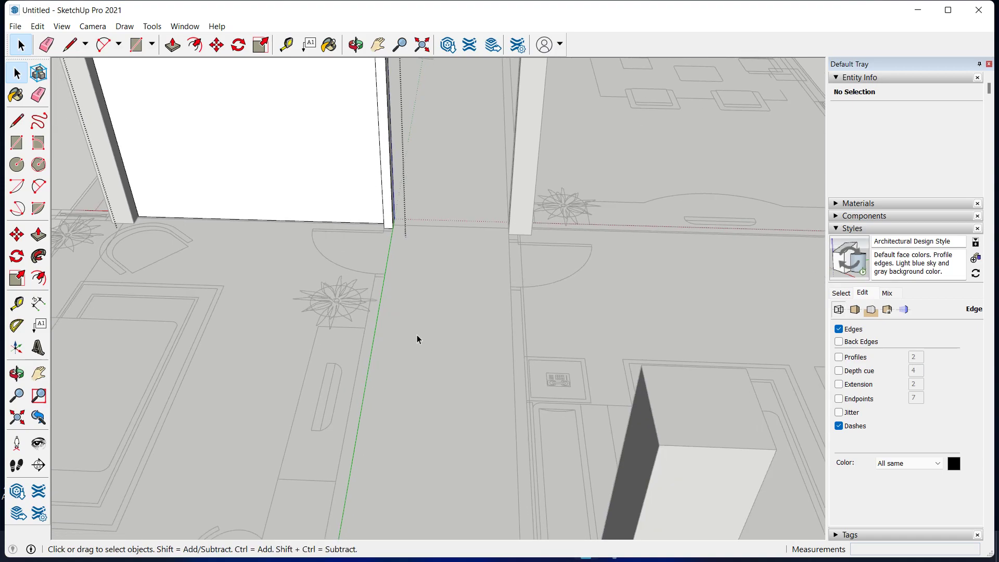
scroll(417, 335, down, 2)
scroll(417, 335, down, 2)
scroll(464, 317, down, 1)
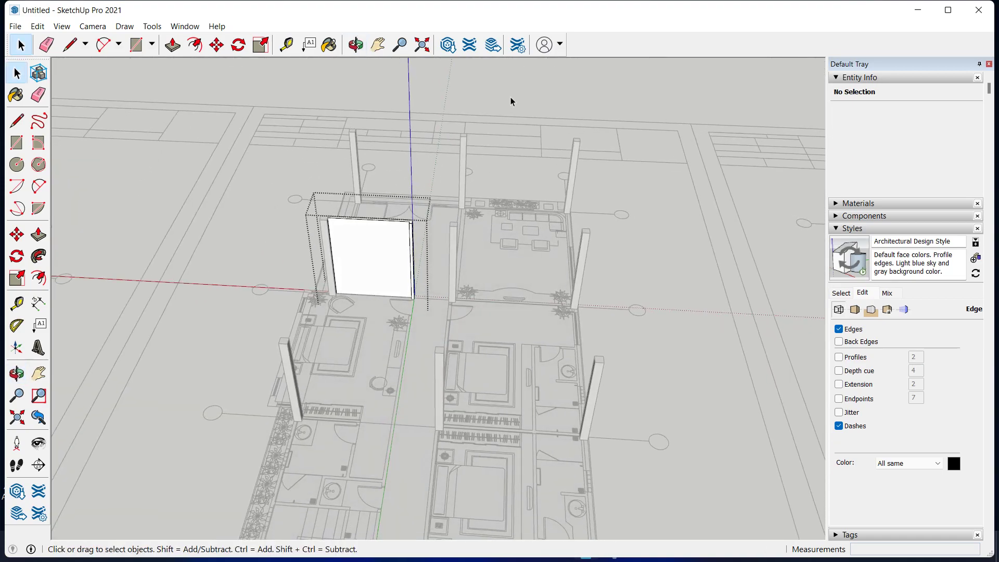
middle_drag(511, 102, 374, 291)
scroll(364, 323, up, 2)
scroll(357, 345, up, 3)
mouse_move(357, 345)
middle_down()
mouse_move(468, 185)
mouse_move(462, 276)
mouse_move(444, 325)
middle_up()
scroll(480, 207, down, 2)
scroll(463, 252, up, 2)
scroll(465, 234, up, 3)
scroll(466, 218, up, 3)
scroll(465, 229, up, 2)
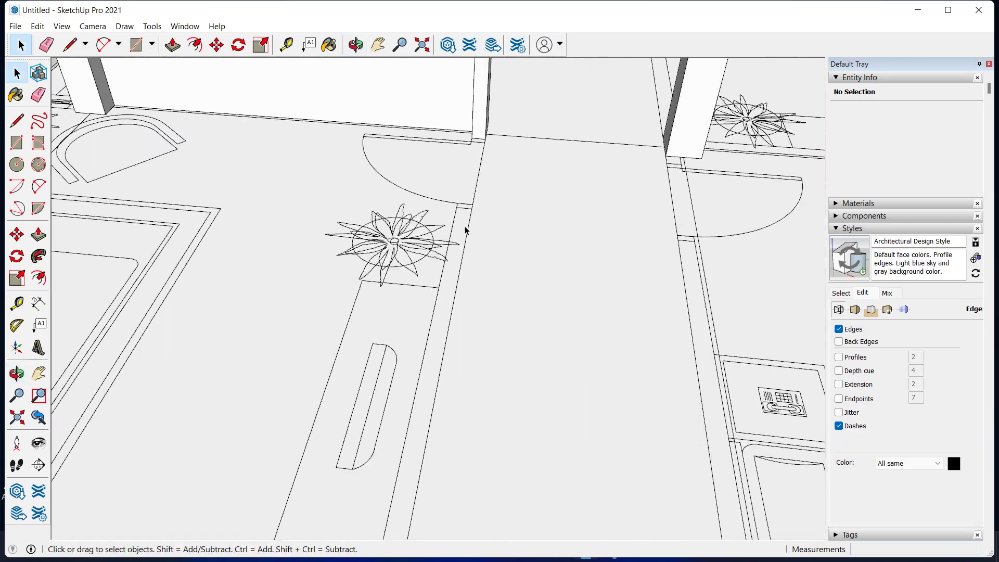
scroll(465, 218, up, 3)
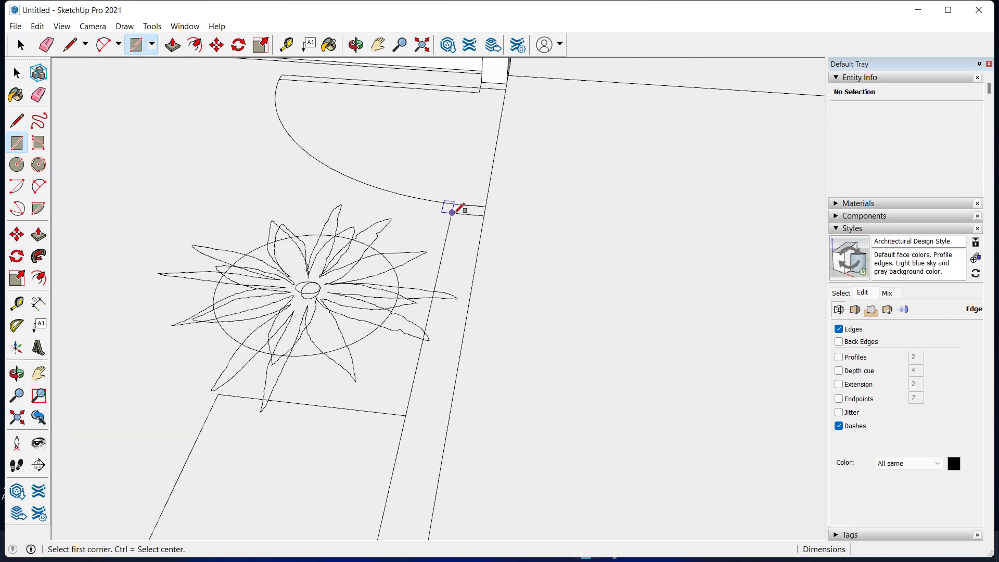
scroll(463, 244, down, 2)
Complete a narrow rectangle strip along the plan's wall line.
mouse_move(468, 285)
middle_down()
mouse_move(453, 318)
mouse_move(418, 312)
middle_up()
scroll(406, 364, down, 1)
mouse_move(388, 423)
middle_down()
mouse_move(383, 317)
mouse_move(341, 463)
mouse_move(370, 281)
mouse_move(291, 314)
middle_up()
scroll(366, 282, up, 2)
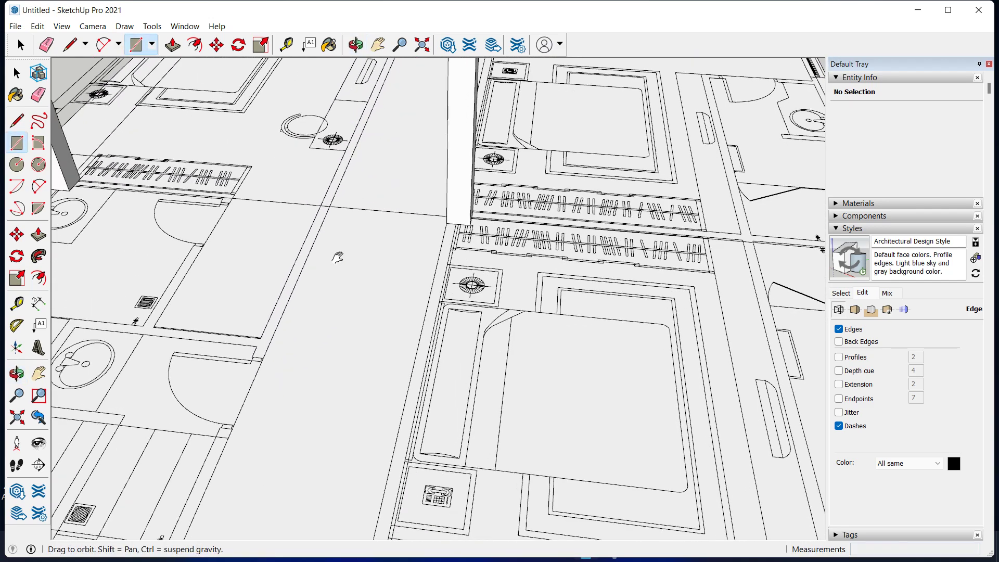
scroll(264, 345, up, 1)
scroll(266, 347, up, 2)
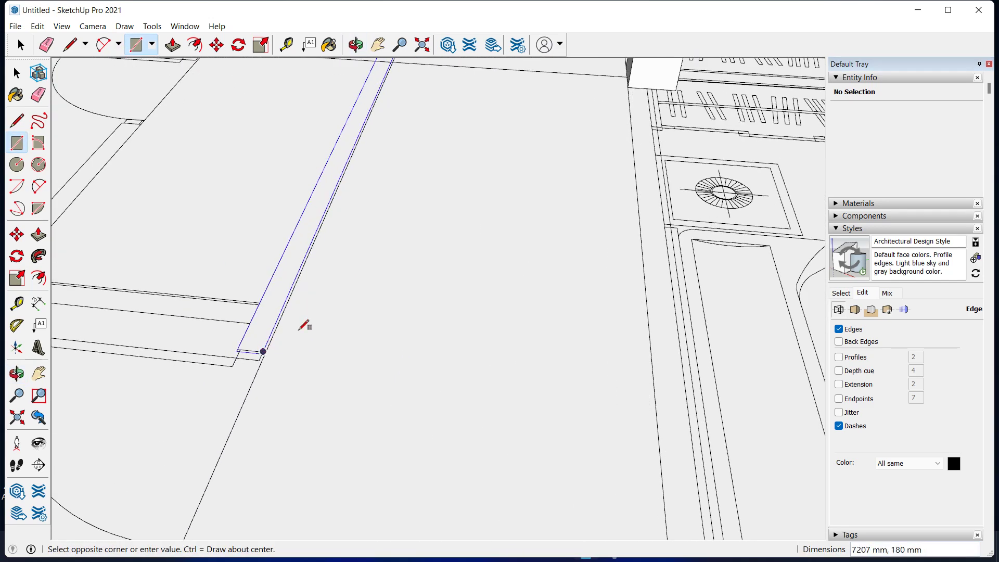
scroll(279, 343, up, 1)
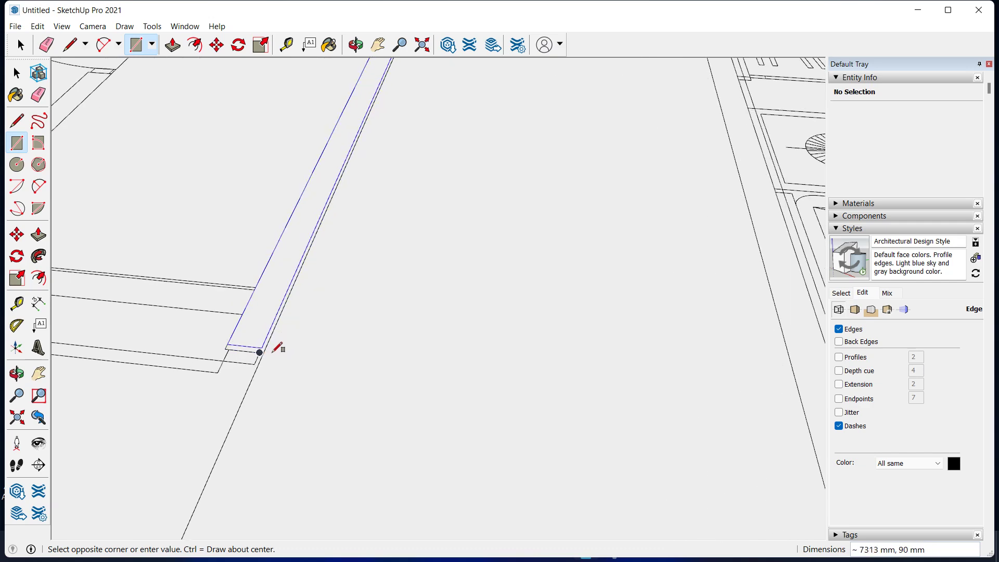
scroll(266, 353, up, 1)
click(266, 352)
key(space)
Raise the strip 3500 mm into a thin interior wall.
click(263, 330)
scroll(270, 322, down, 2)
scroll(277, 308, down, 2)
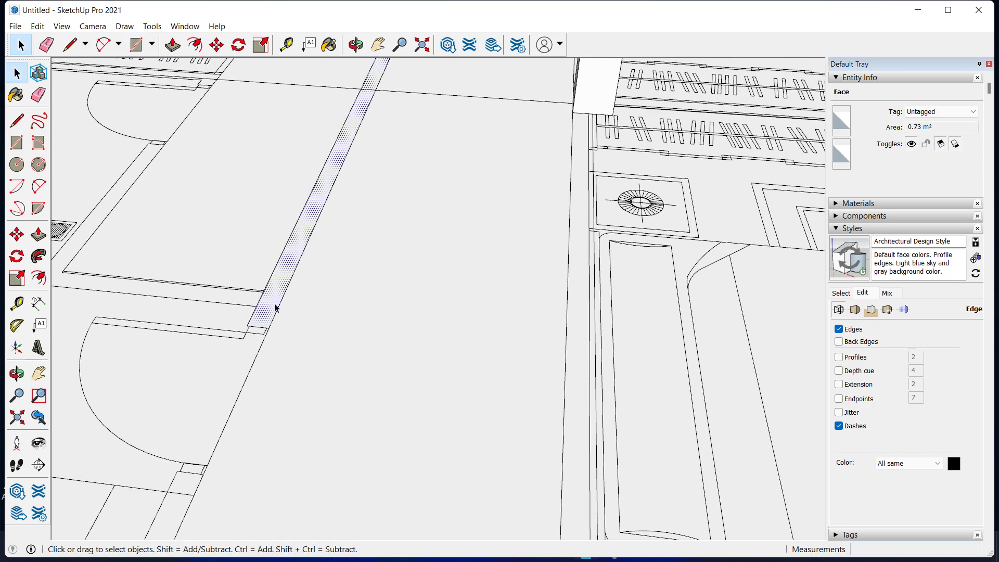
scroll(277, 307, down, 3)
mouse_move(276, 303)
middle_down()
mouse_move(279, 369)
mouse_move(291, 387)
middle_up()
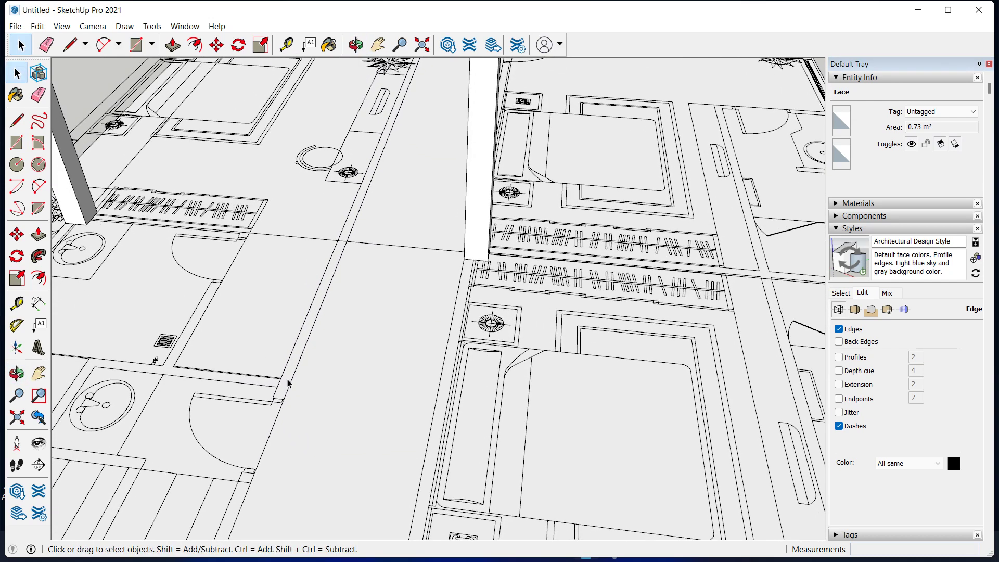
scroll(290, 378, up, 2)
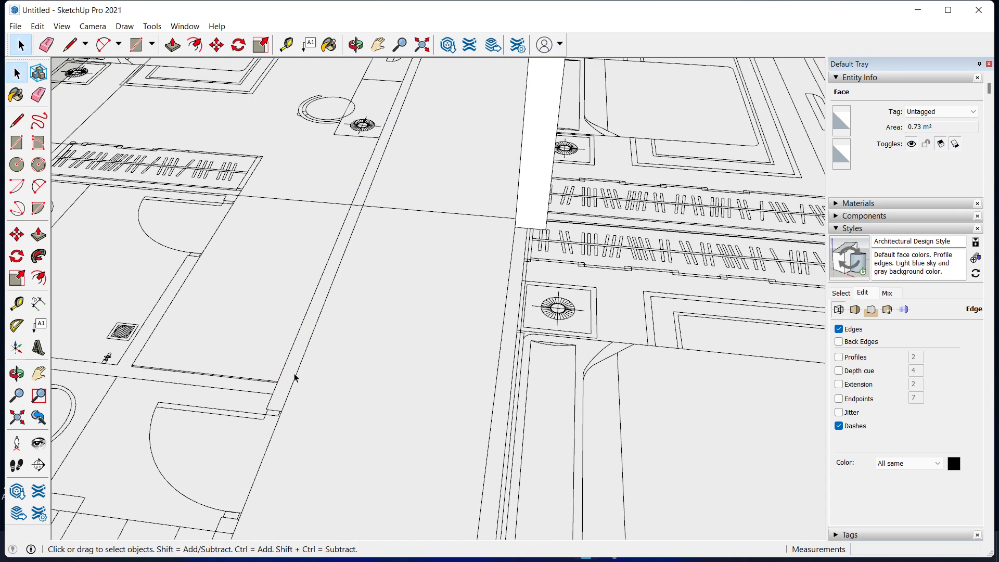
key(p)
drag(292, 370, 295, 297)
text(3500)
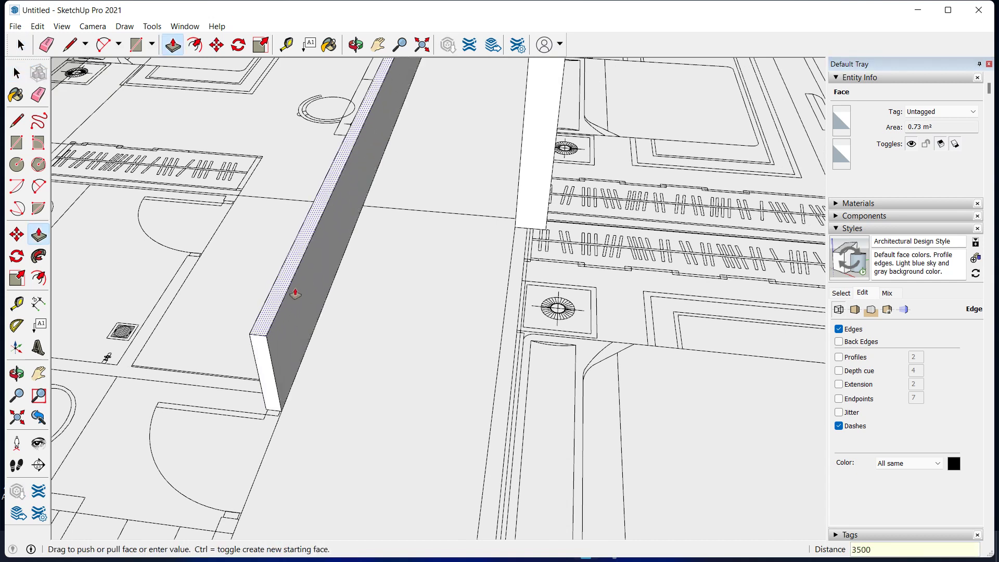
key(Return)
key(space)
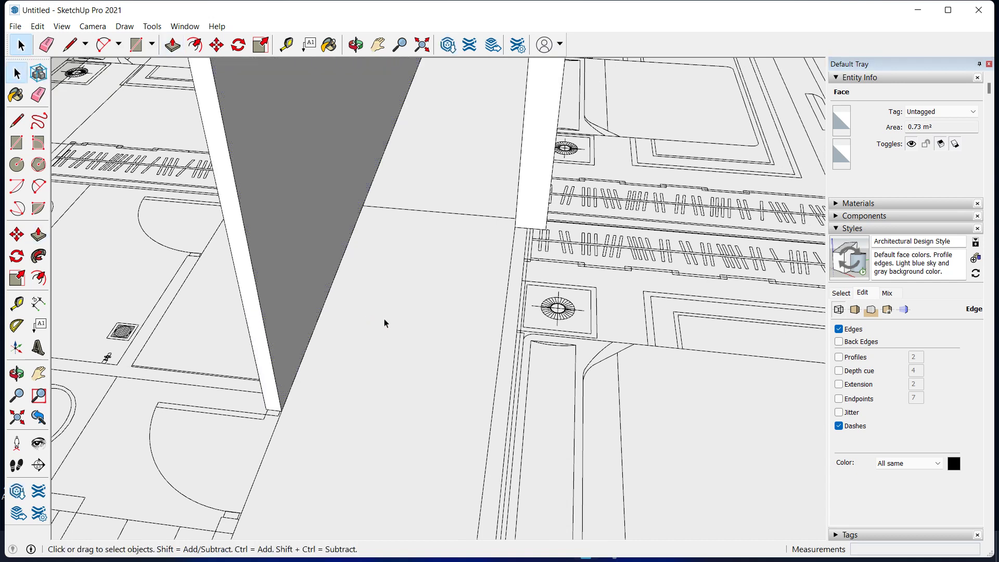
Orbit around the new wall and nearby columns to inspect it.
scroll(390, 323, down, 3)
scroll(308, 322, down, 3)
mouse_move(308, 322)
middle_down()
mouse_move(503, 178)
mouse_move(460, 222)
mouse_move(534, 133)
middle_up()
scroll(534, 133, up, 2)
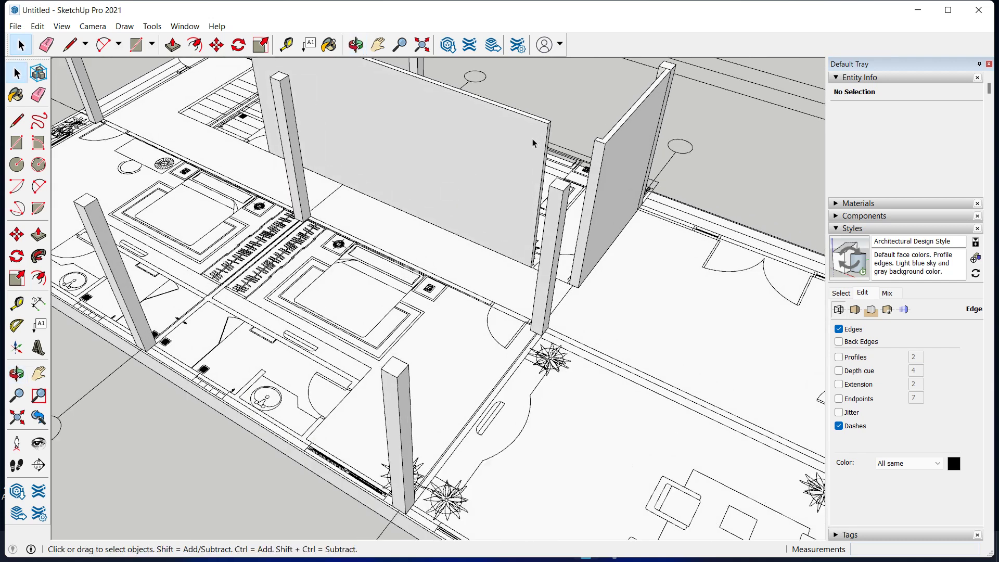
scroll(534, 133, up, 5)
mouse_move(541, 263)
middle_down()
mouse_move(520, 296)
mouse_move(560, 285)
middle_up()
text(2100)
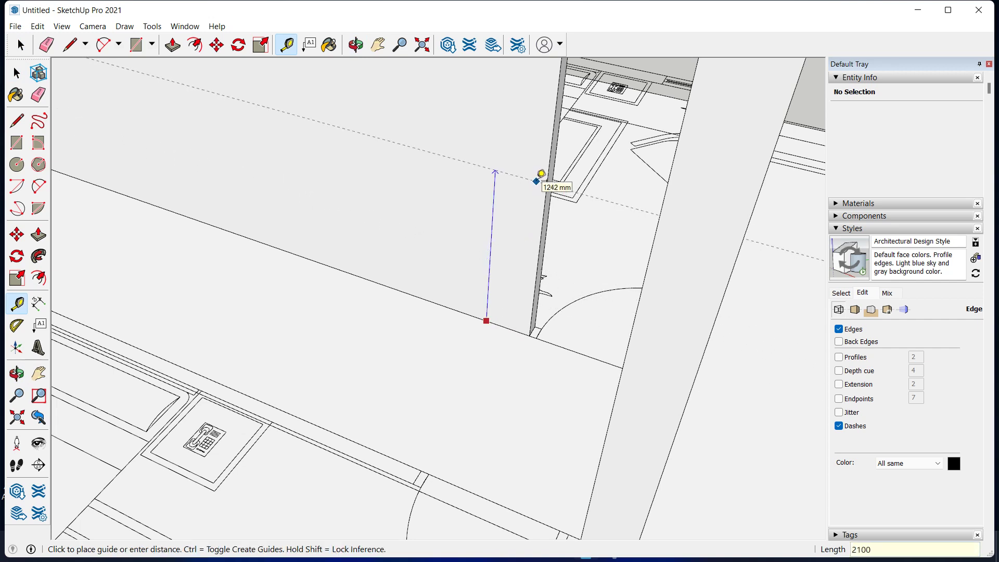
Place a guide 2100 mm up the wall and split its end face there.
key(Return)
key(space)
middle_drag(541, 173, 481, 316)
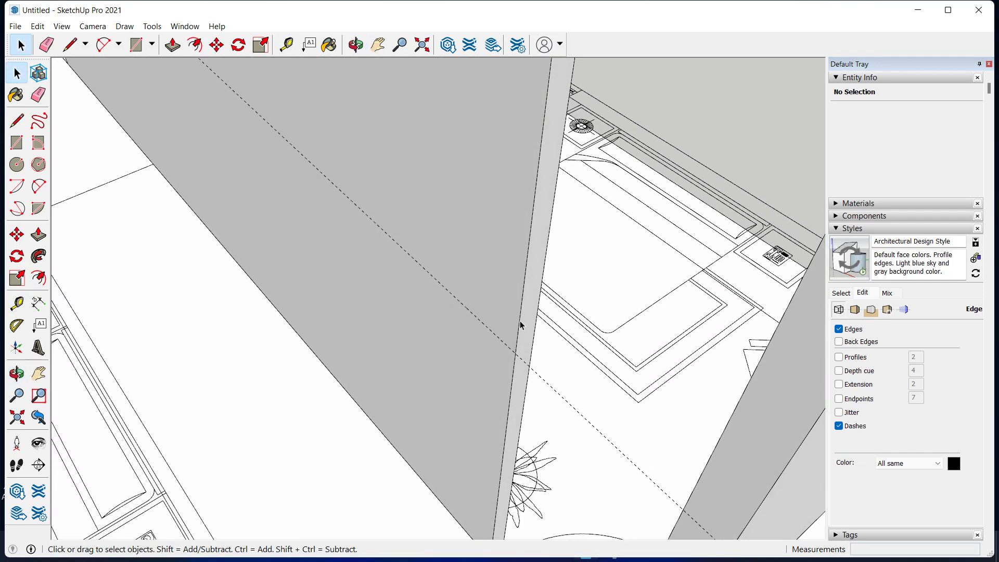
click(525, 321)
middle_drag(529, 329, 521, 313)
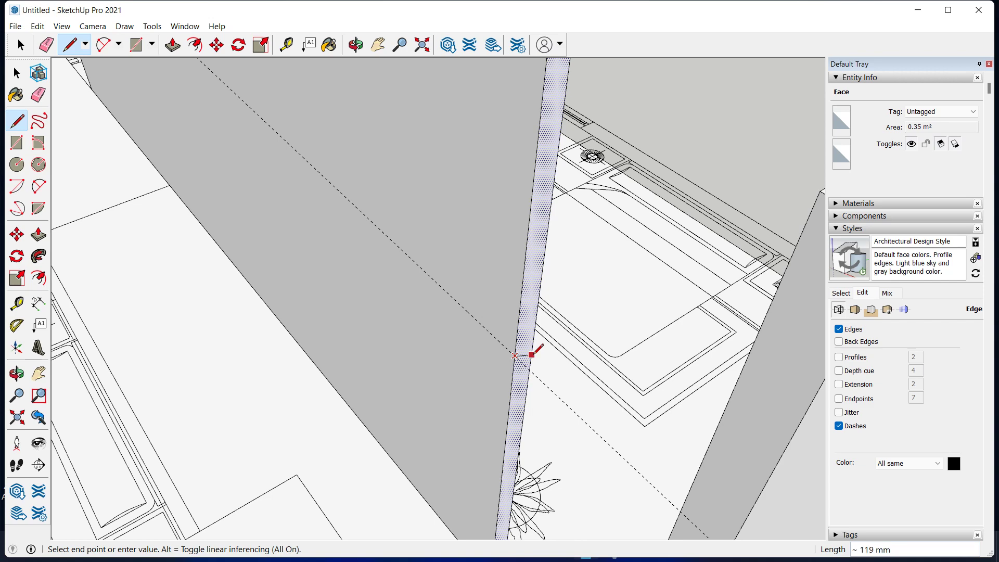
click(533, 345)
Push the lower end face 900 mm into the wall to open the doorway.
mouse_move(534, 344)
middle_down()
mouse_move(458, 345)
mouse_move(356, 223)
middle_up()
key(space)
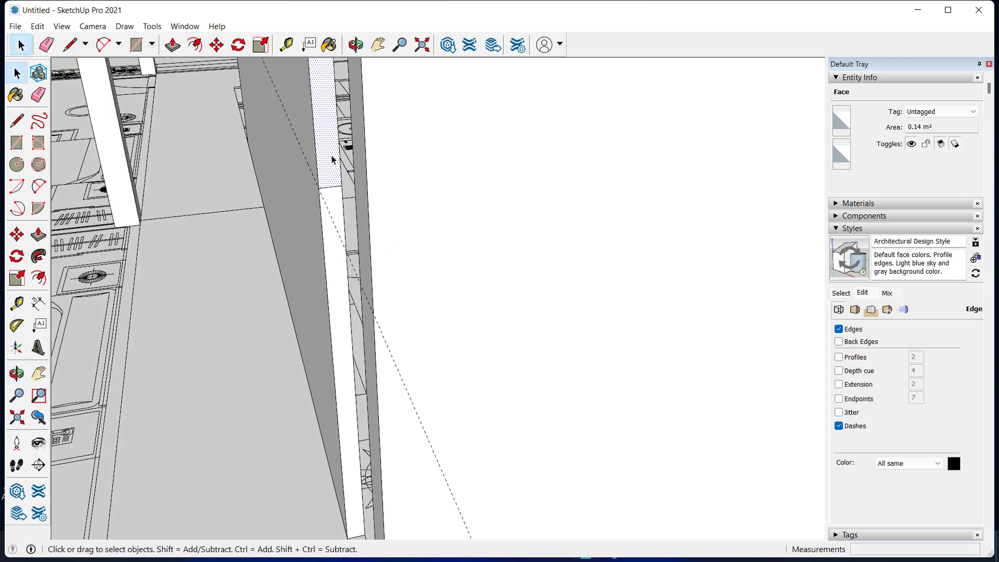
key(p)
click(333, 160)
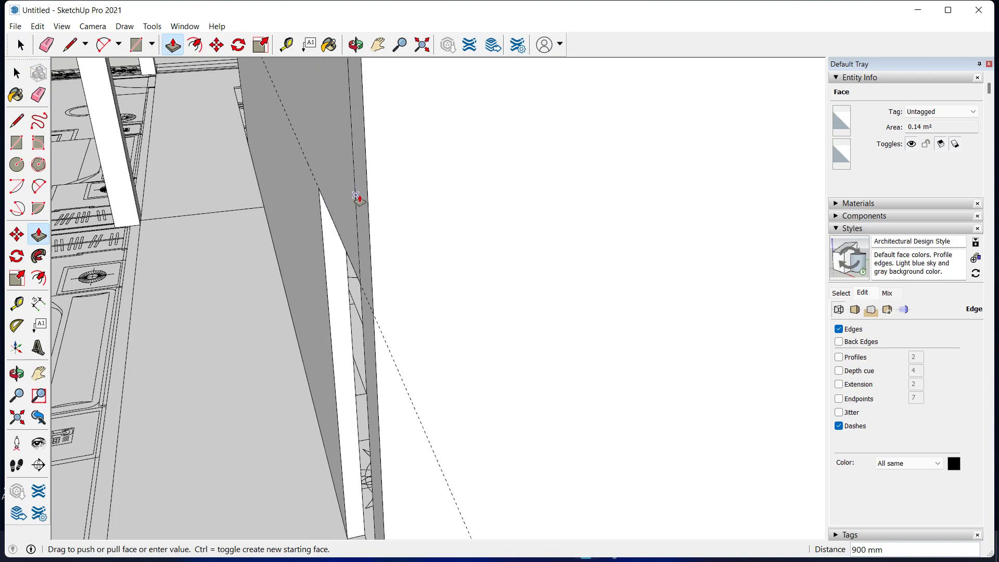
click(359, 198)
key(space)
scroll(335, 258, down, 5)
middle_drag(526, 269, 272, 319)
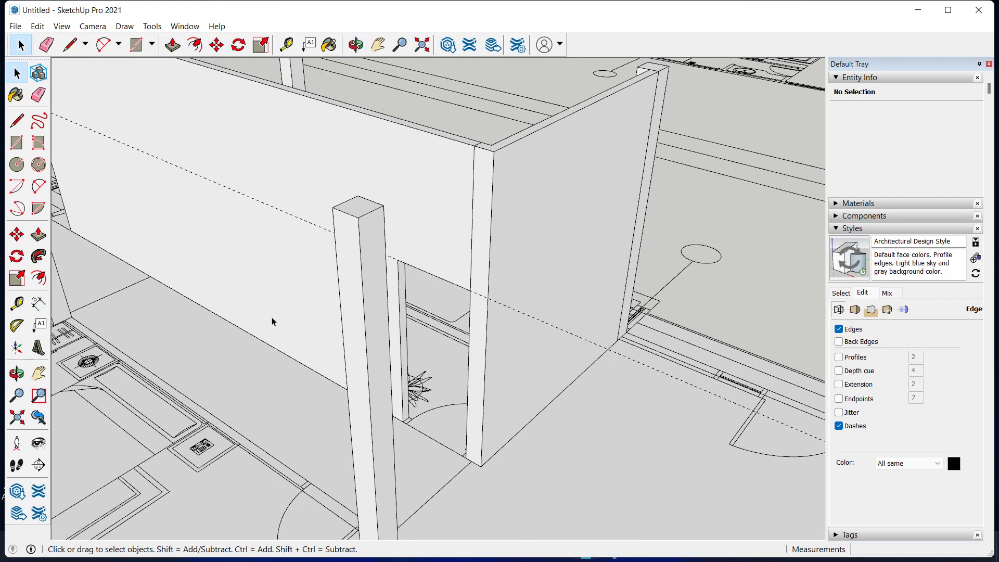
Orbit, pan and zoom across the floor plan toward the long wall line's far end.
scroll(379, 296, up, 2)
scroll(380, 295, down, 5)
mouse_move(379, 295)
middle_down()
mouse_move(448, 305)
mouse_move(341, 281)
mouse_move(401, 283)
middle_up()
scroll(379, 299, up, 3)
scroll(303, 330, up, 2)
scroll(296, 318, up, 3)
mouse_move(297, 319)
middle_down()
mouse_move(391, 386)
mouse_move(499, 345)
mouse_move(397, 341)
mouse_move(396, 361)
mouse_move(323, 361)
middle_up()
scroll(367, 357, up, 3)
scroll(413, 364, up, 2)
scroll(323, 361, up, 2)
mouse_move(365, 396)
shift+middle_down()
mouse_move(401, 432)
mouse_move(466, 328)
mouse_move(423, 350)
mouse_move(393, 411)
mouse_move(374, 421)
shift+middle_up()
scroll(393, 410, down, 3)
scroll(357, 428, up, 3)
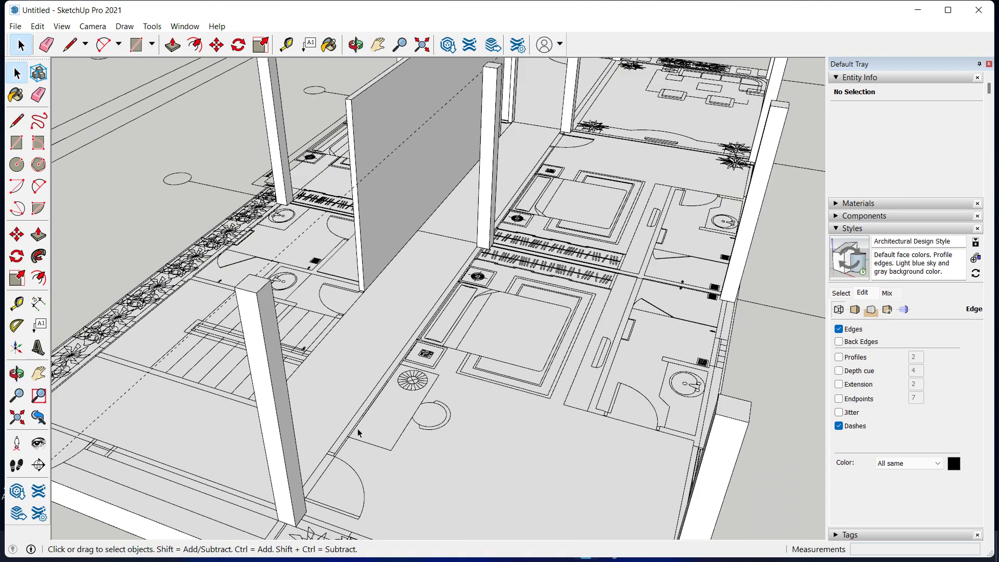
scroll(371, 441, up, 2)
scroll(372, 441, up, 3)
mouse_move(323, 461)
middle_down()
mouse_move(320, 477)
mouse_move(321, 465)
middle_up()
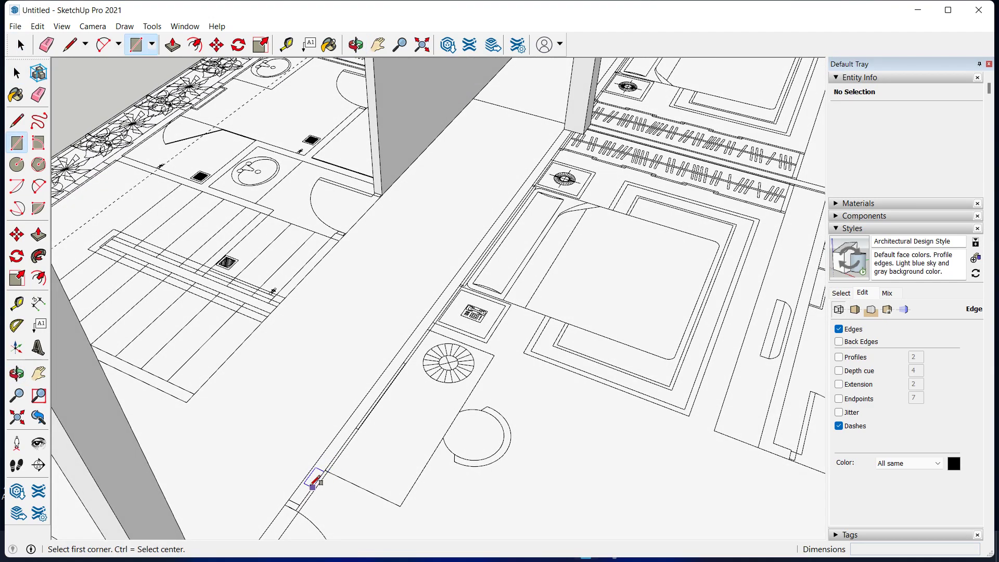
scroll(700, 157, down, 3)
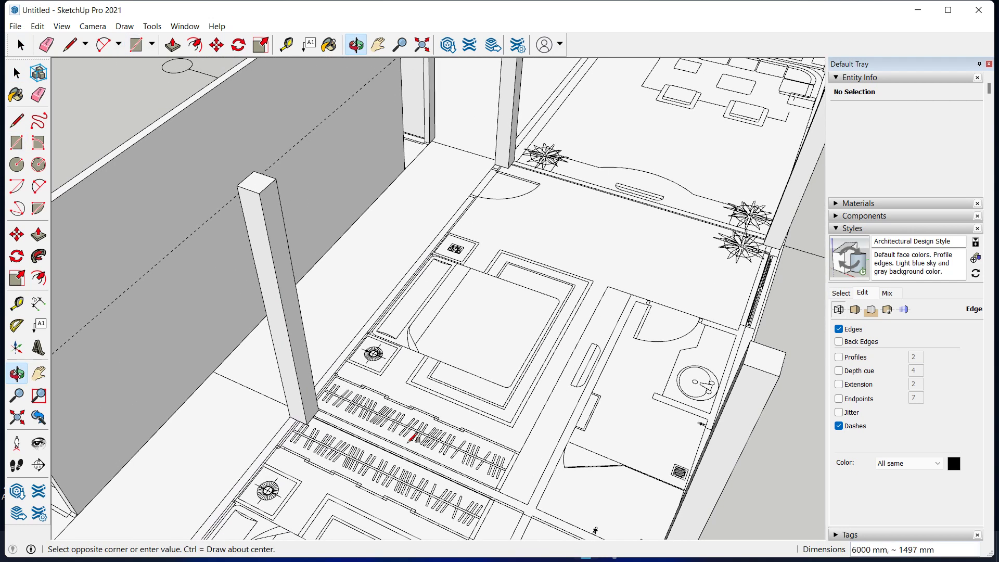
middle_drag(416, 375, 430, 401)
scroll(446, 256, up, 3)
scroll(445, 276, up, 2)
scroll(445, 276, up, 2)
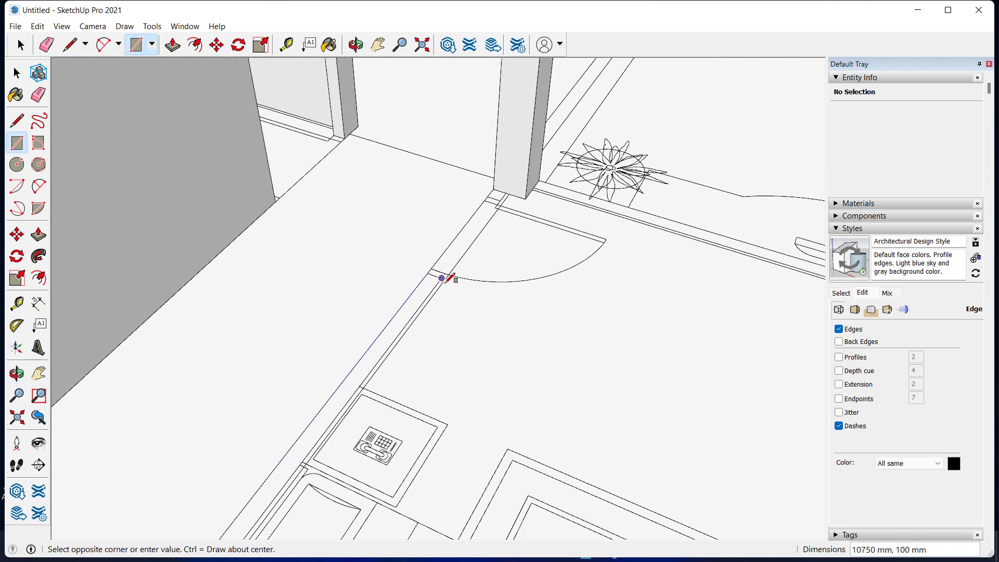
Finish the 10750 × 100 mm rectangle and raise it 3500 mm into a wall.
click(446, 276)
key(space)
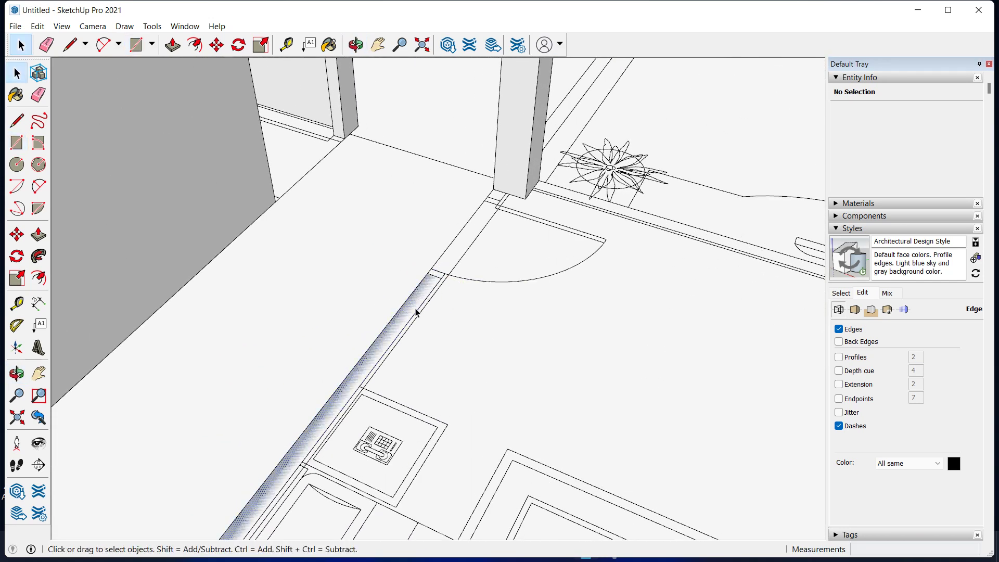
drag(416, 312, 417, 265)
text(3500)
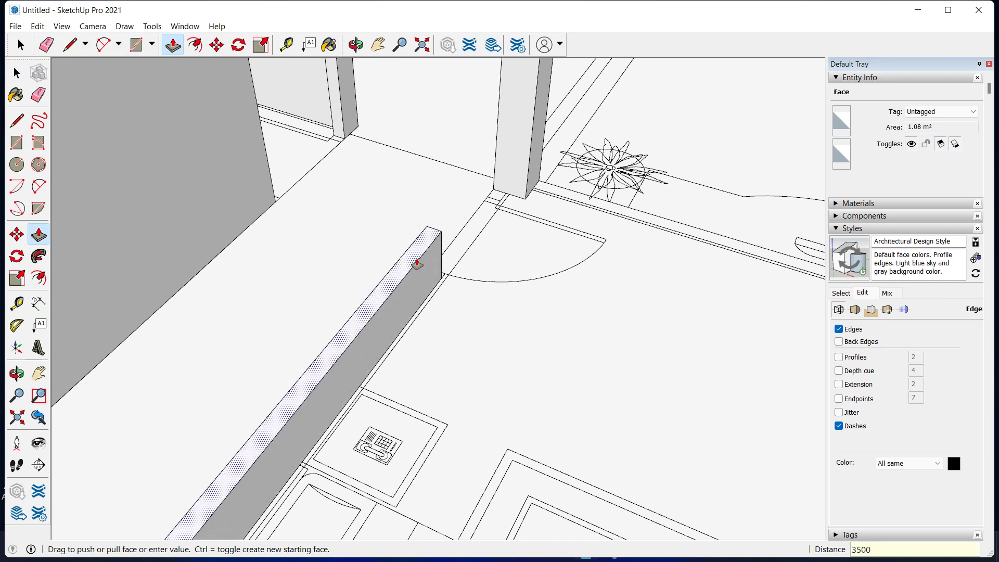
key(Return)
key(space)
Orbit out to view the whole floor plan with both interior walls.
scroll(486, 255, down, 1)
scroll(472, 242, down, 5)
mouse_move(430, 286)
middle_down()
mouse_move(563, 253)
mouse_move(475, 256)
mouse_move(495, 238)
mouse_move(479, 223)
mouse_move(389, 217)
mouse_move(305, 345)
mouse_move(366, 345)
mouse_move(374, 267)
mouse_move(374, 328)
mouse_move(352, 288)
mouse_move(457, 319)
mouse_move(423, 330)
mouse_move(337, 322)
mouse_move(442, 291)
mouse_move(541, 288)
mouse_move(504, 246)
mouse_move(448, 305)
mouse_move(361, 314)
mouse_move(401, 343)
mouse_move(387, 293)
middle_up()
key(space)
Draw a 1275 × 125 mm rectangle from the column corner along the front edge.
scroll(265, 334, up, 2)
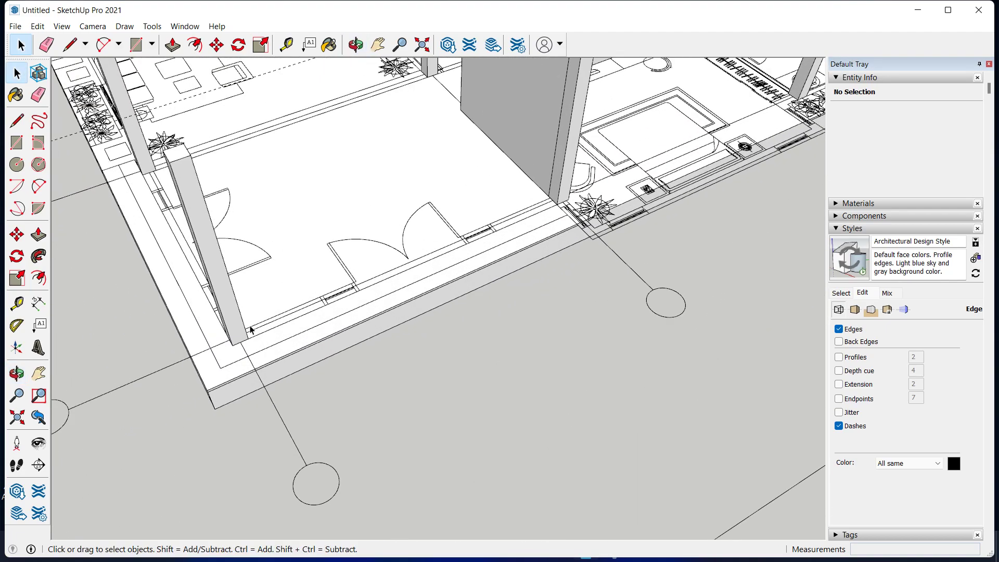
scroll(265, 333, up, 2)
scroll(267, 333, up, 3)
scroll(266, 333, up, 2)
mouse_move(266, 334)
middle_down()
mouse_move(245, 346)
mouse_move(209, 339)
middle_up()
scroll(213, 330, up, 3)
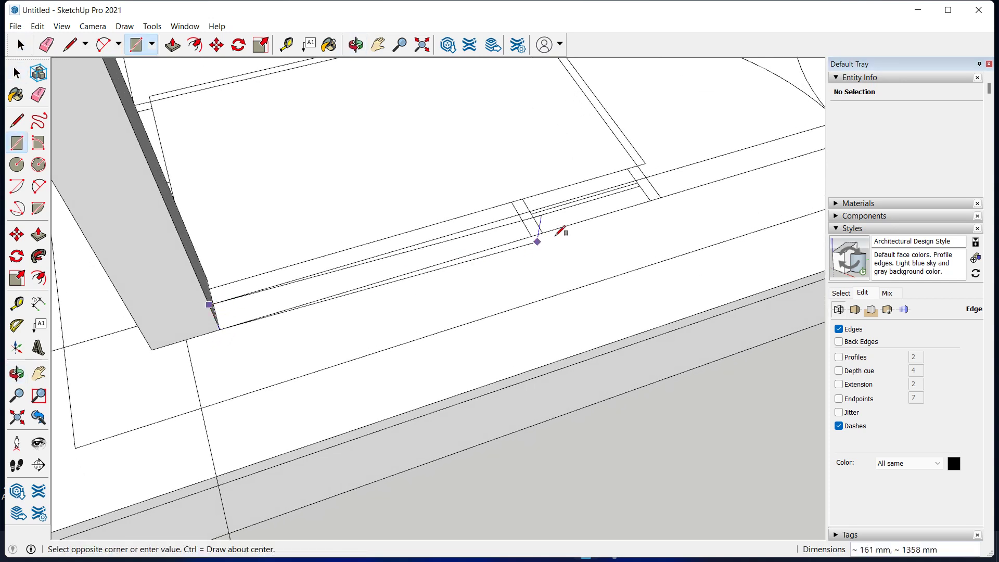
key(space)
middle_drag(439, 251, 287, 295)
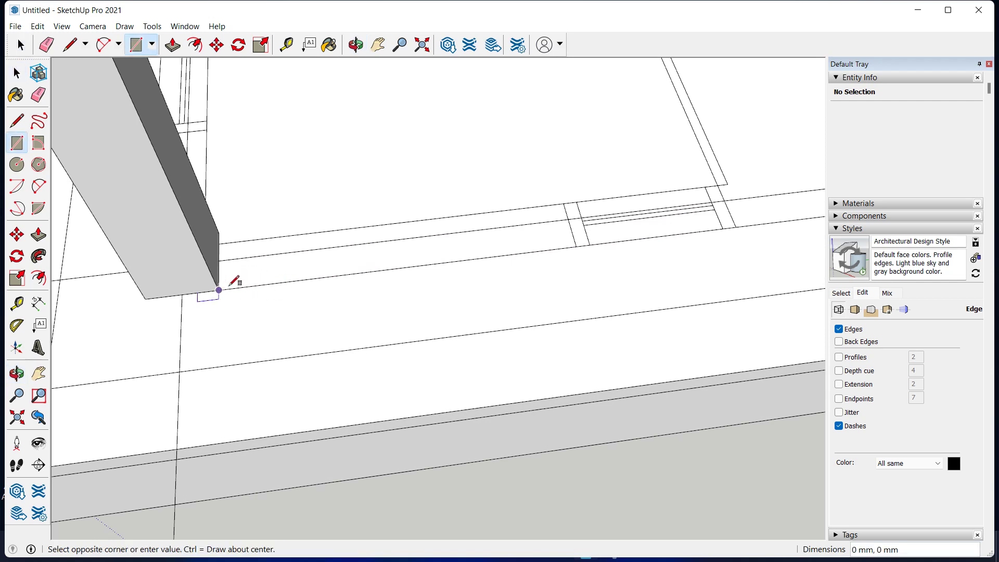
middle_drag(530, 222, 397, 269)
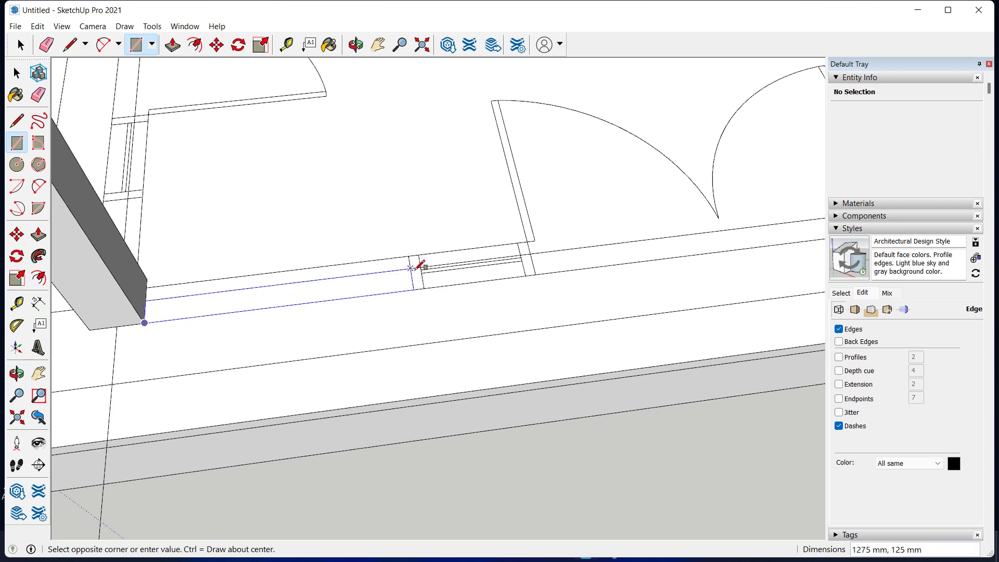
key(space)
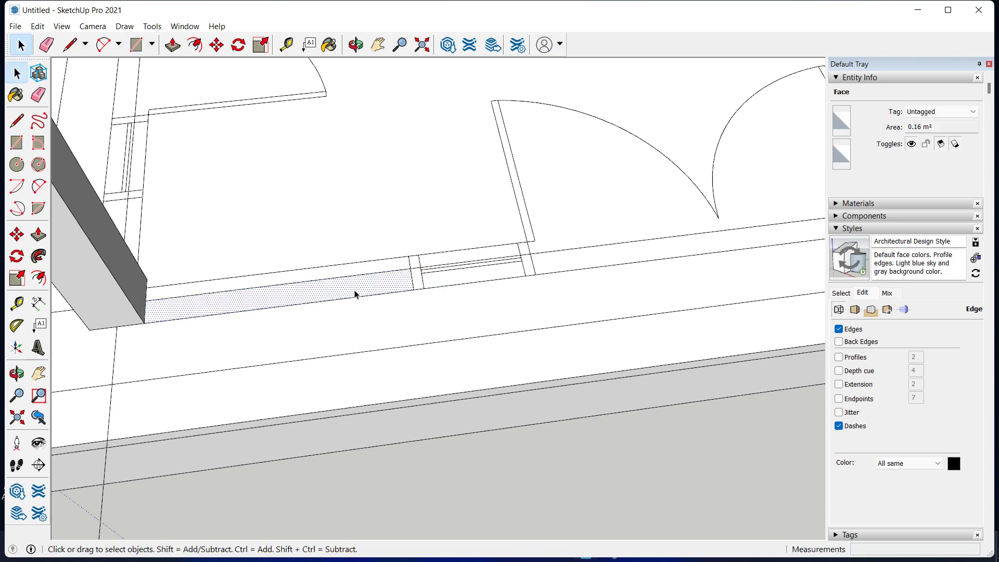
Push/Pull the small rectangle up to wall height beside the entrance door.
key(p)
drag(350, 286, 343, 250)
text(3500)
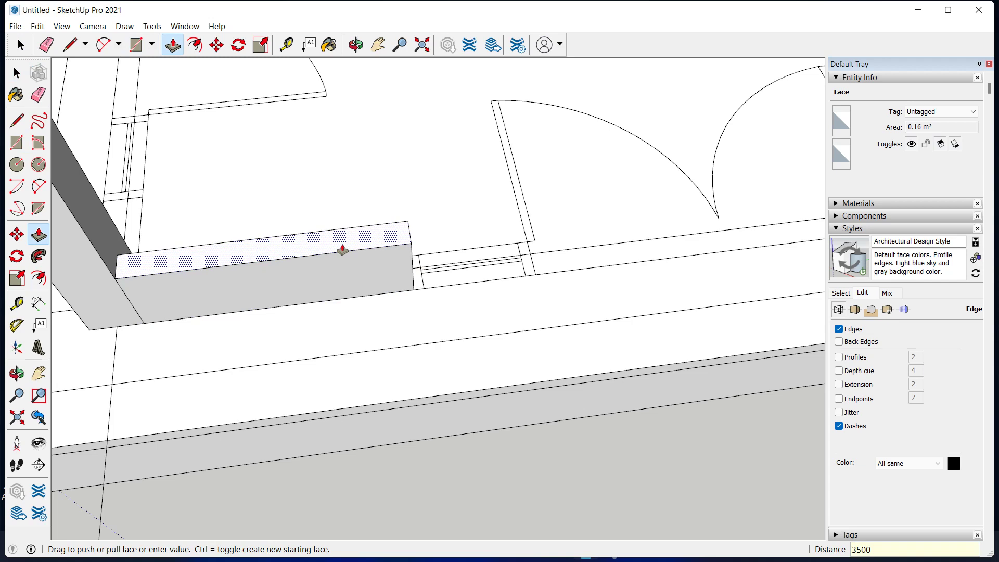
key(Return)
key(space)
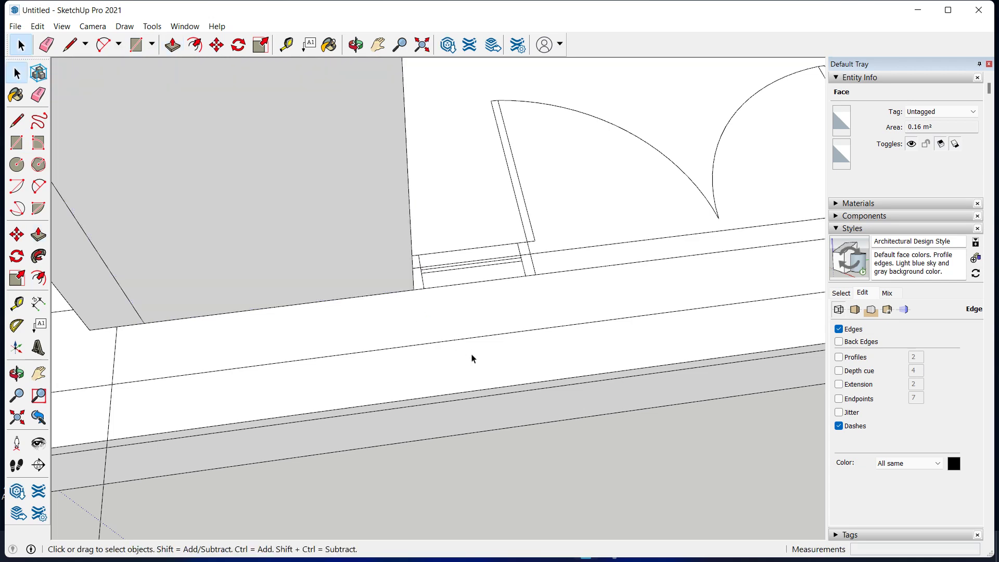
scroll(397, 359, down, 3)
scroll(304, 356, down, 3)
mouse_move(303, 355)
middle_down()
mouse_move(388, 339)
mouse_move(406, 252)
mouse_move(267, 290)
mouse_move(385, 302)
middle_up()
scroll(395, 322, up, 2)
scroll(333, 343, up, 2)
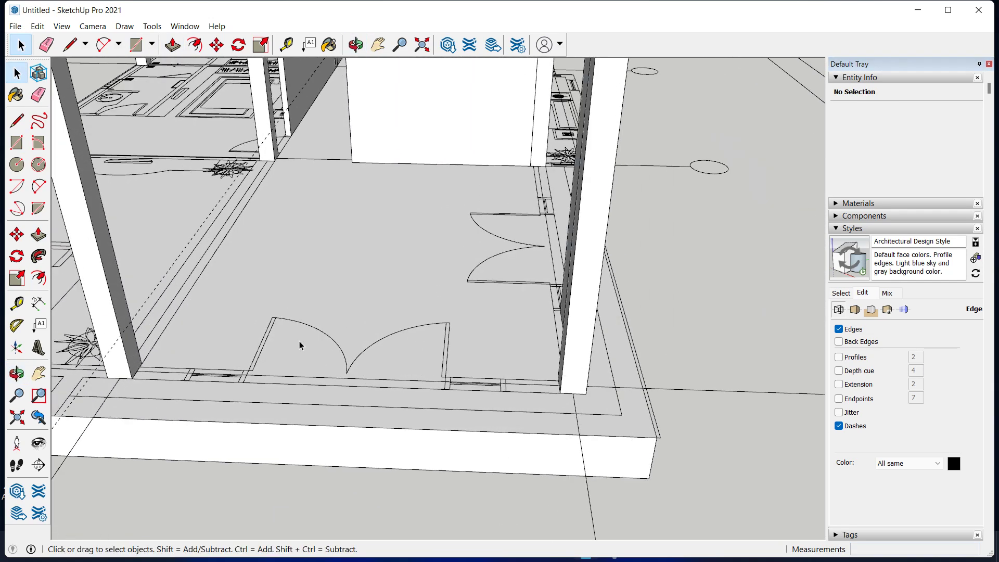
scroll(407, 348, up, 3)
scroll(403, 349, down, 2)
scroll(397, 348, down, 2)
Draw a rectangle along the lounge strip from the column base to its far end.
middle_drag(352, 354, 450, 319)
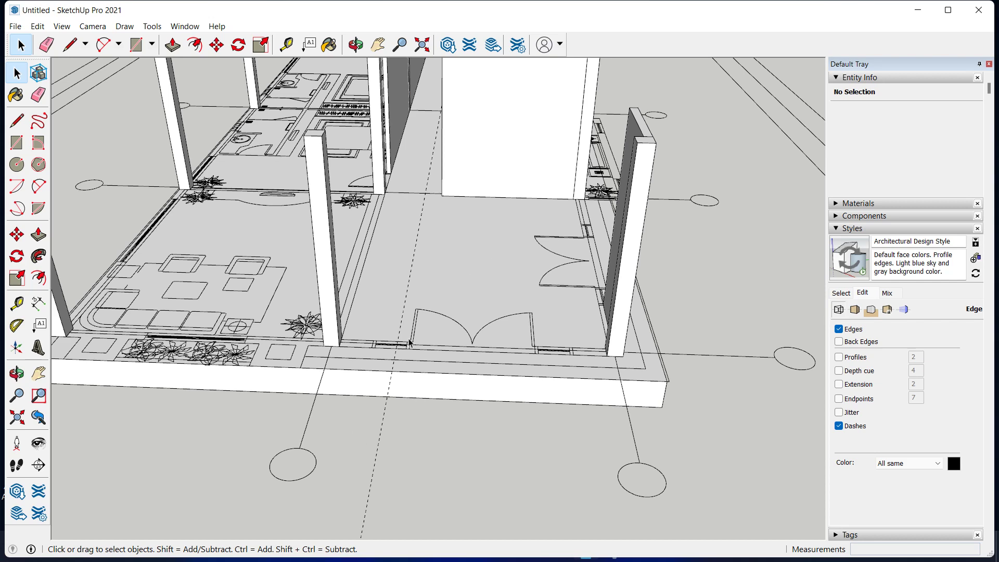
middle_drag(380, 395, 378, 359)
scroll(364, 390, up, 3)
scroll(270, 437, up, 3)
scroll(248, 417, up, 3)
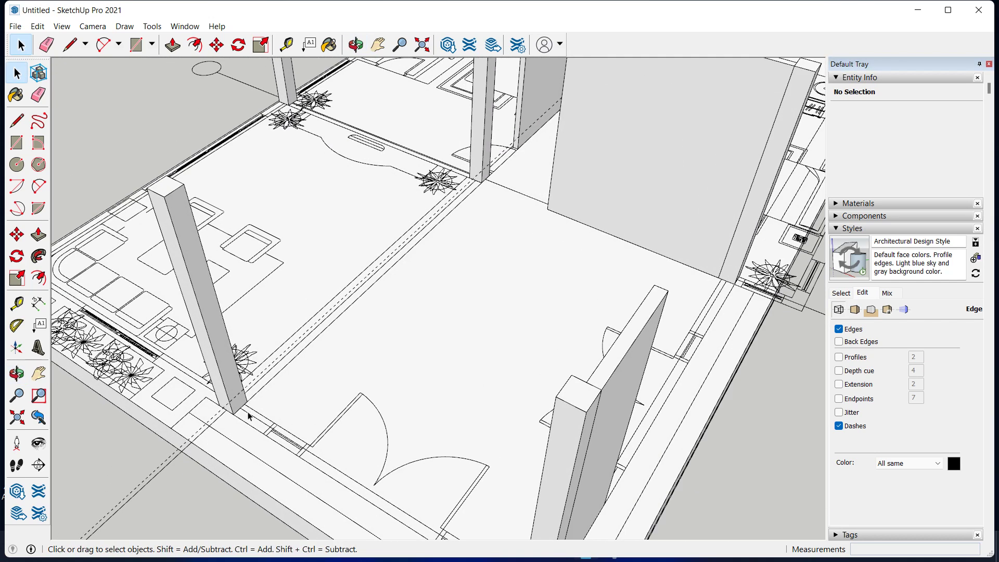
scroll(248, 416, up, 3)
middle_drag(245, 419, 245, 390)
scroll(339, 375, down, 2)
middle_drag(383, 357, 465, 353)
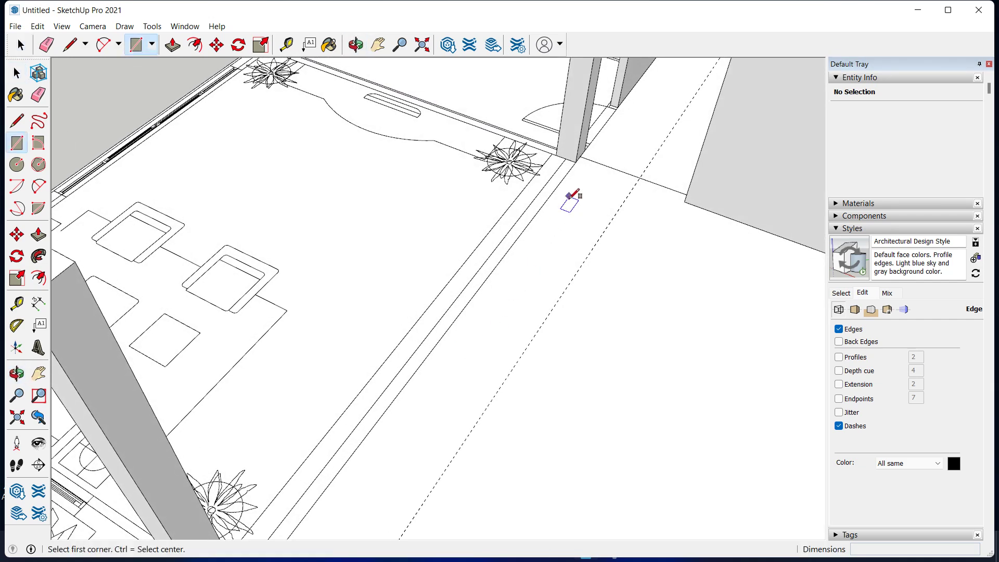
click(576, 162)
mouse_move(364, 379)
middle_down()
mouse_move(367, 238)
mouse_move(346, 348)
mouse_move(291, 457)
mouse_move(104, 369)
middle_up()
click(86, 365)
key(space)
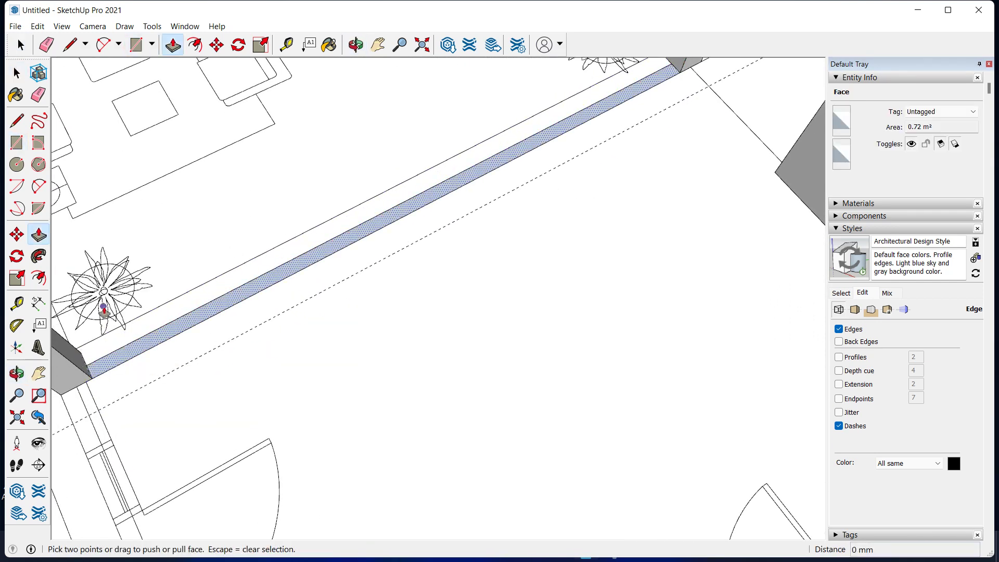
Push/Pull the lounge strip face up 3500 mm into a wall.
mouse_move(80, 343)
middle_down()
mouse_move(139, 348)
mouse_move(122, 335)
middle_up()
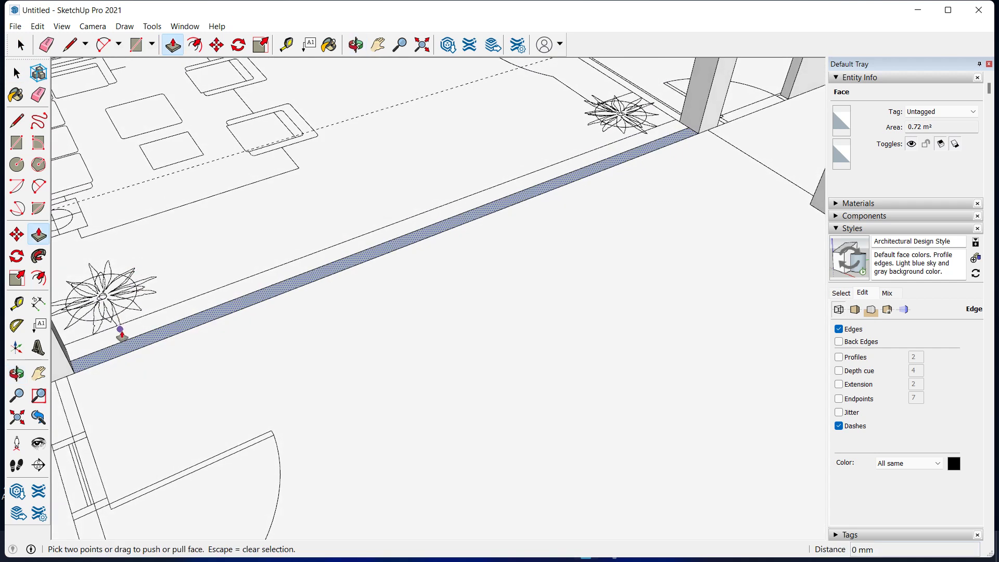
click(125, 341)
click(131, 346)
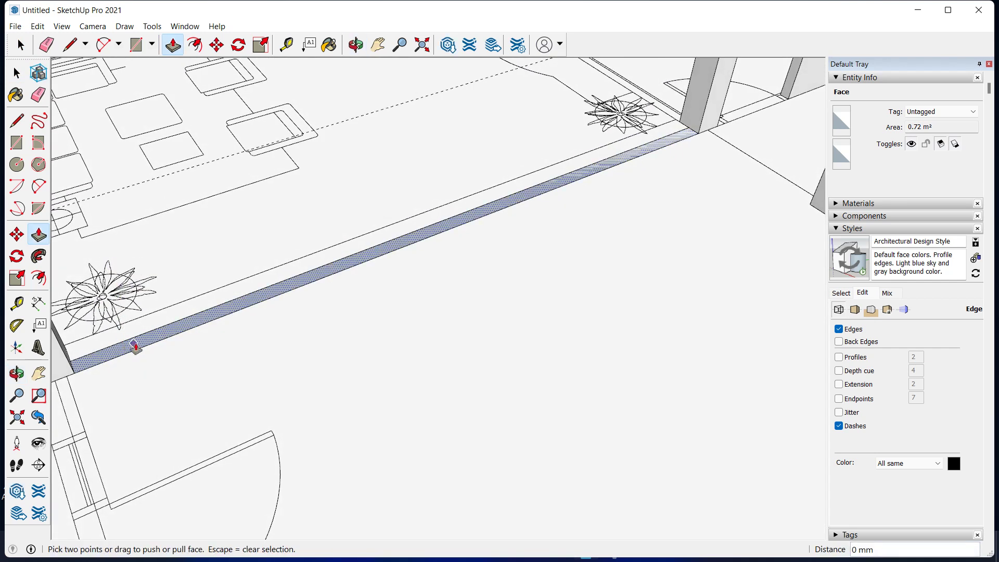
click(174, 328)
text(3500)
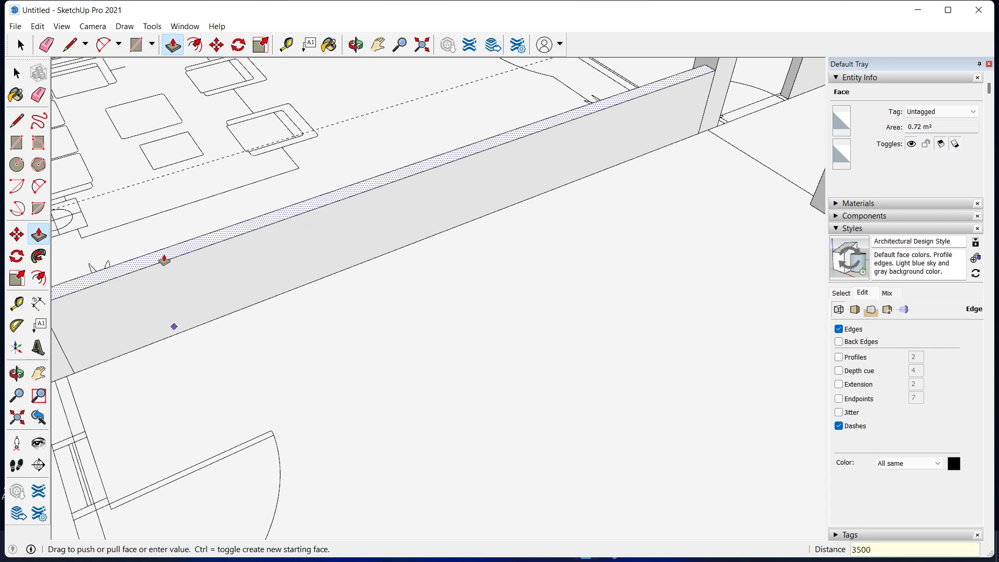
key(Return)
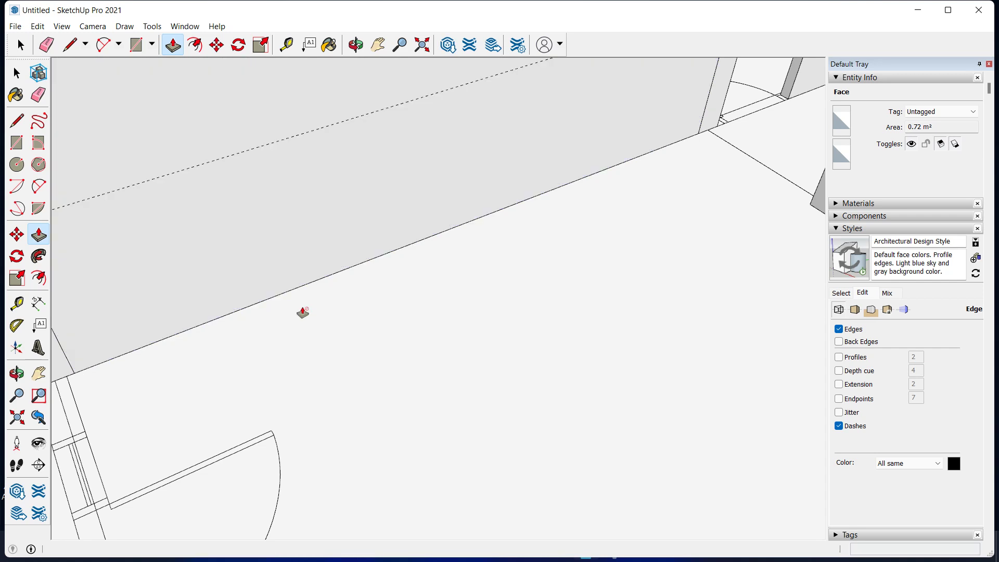
key(space)
scroll(334, 444, up, 3)
scroll(337, 382, up, 4)
scroll(337, 383, down, 2)
mouse_move(364, 363)
middle_down()
mouse_move(360, 379)
mouse_move(498, 364)
mouse_move(702, 323)
mouse_move(756, 373)
mouse_move(544, 397)
mouse_move(321, 401)
mouse_move(680, 373)
mouse_move(614, 416)
mouse_move(554, 436)
mouse_move(606, 442)
mouse_move(598, 469)
mouse_move(566, 484)
mouse_move(483, 418)
mouse_move(531, 414)
middle_up()
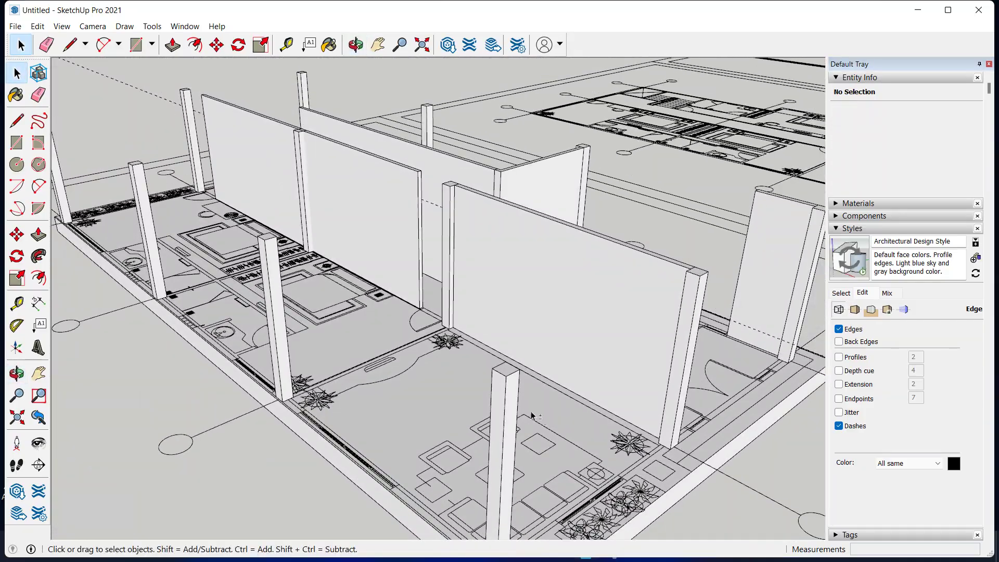
mouse_move(585, 431)
middle_down()
mouse_move(312, 457)
mouse_move(560, 466)
mouse_move(490, 457)
mouse_move(572, 471)
mouse_move(551, 463)
mouse_move(632, 324)
mouse_move(567, 323)
middle_up()
Make the lounge-side wall geometry one solid group, cancelling a trial Move copy.
click(571, 318)
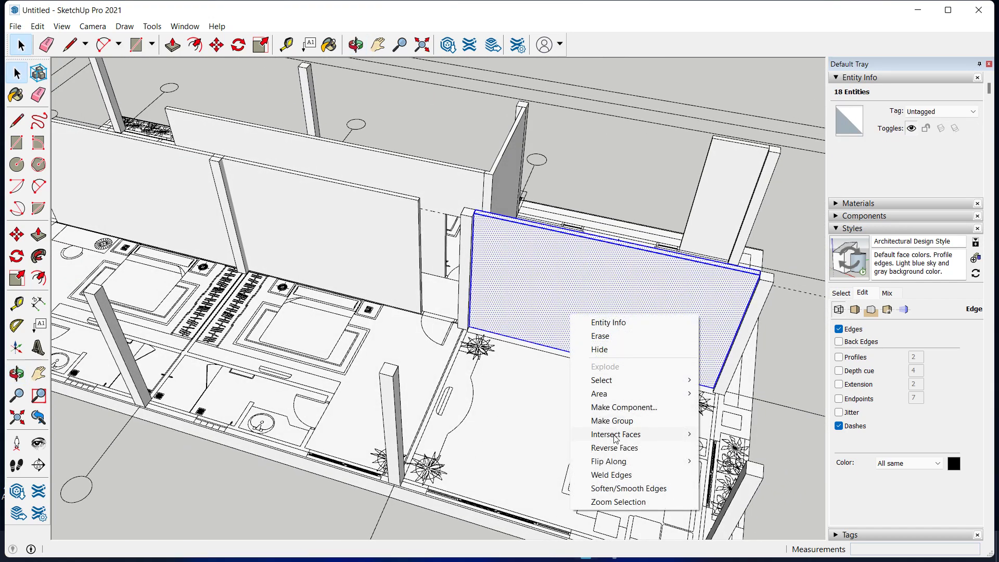
click(620, 421)
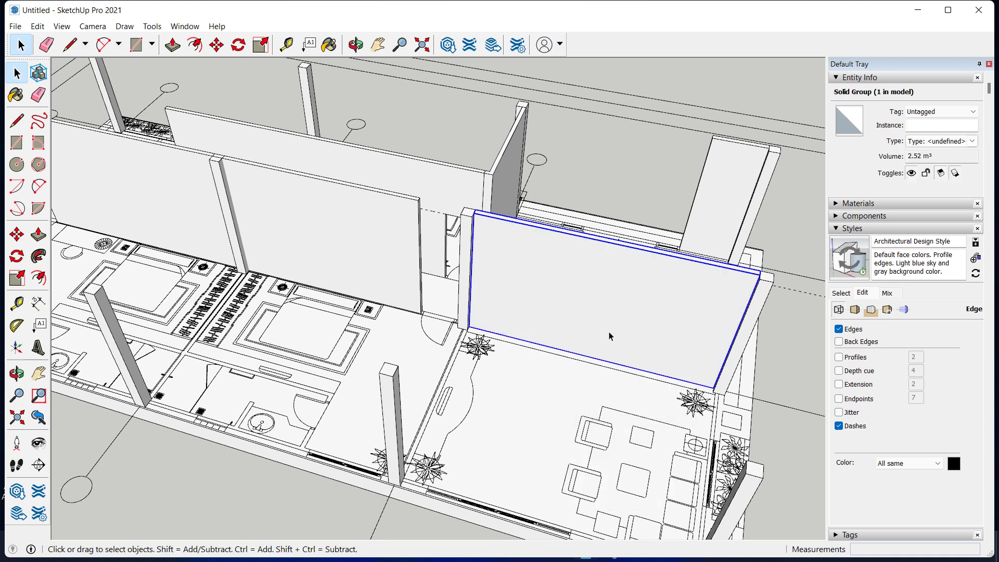
key(ctrl)
click(578, 399)
middle_drag(521, 458, 492, 510)
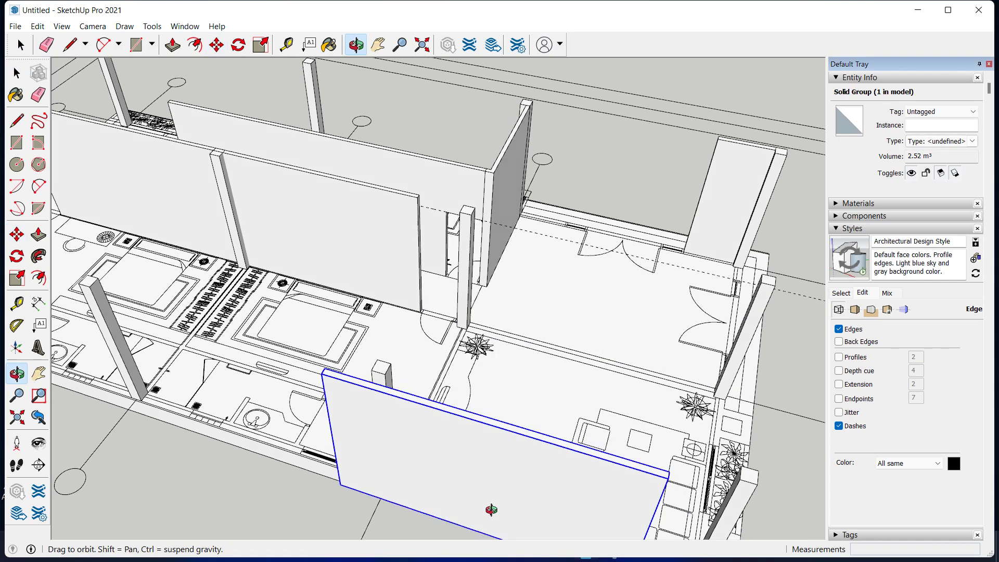
key(Escape)
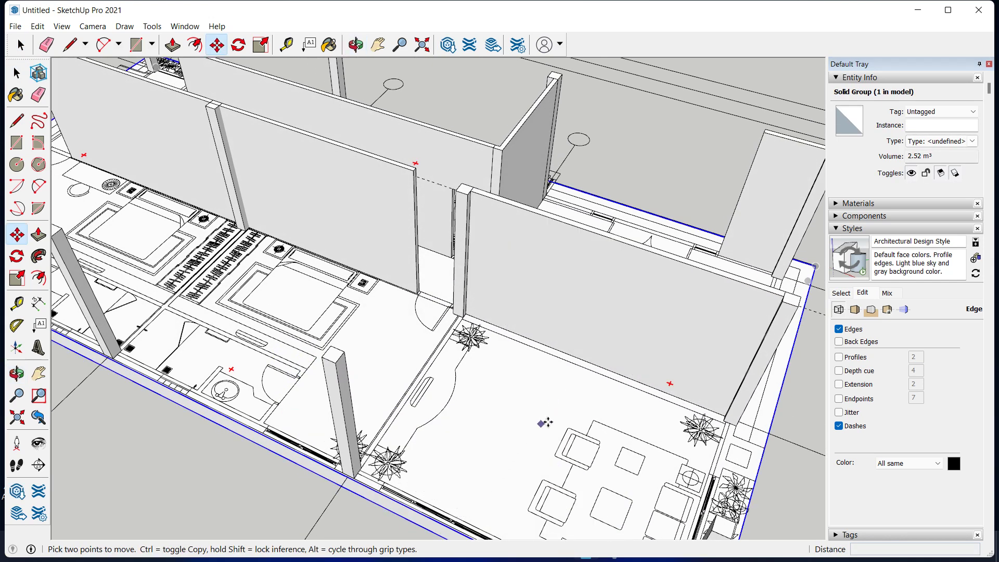
key(space)
mouse_move(790, 467)
middle_down()
mouse_move(616, 413)
mouse_move(341, 415)
mouse_move(397, 371)
mouse_move(388, 370)
middle_up()
scroll(375, 364, up, 3)
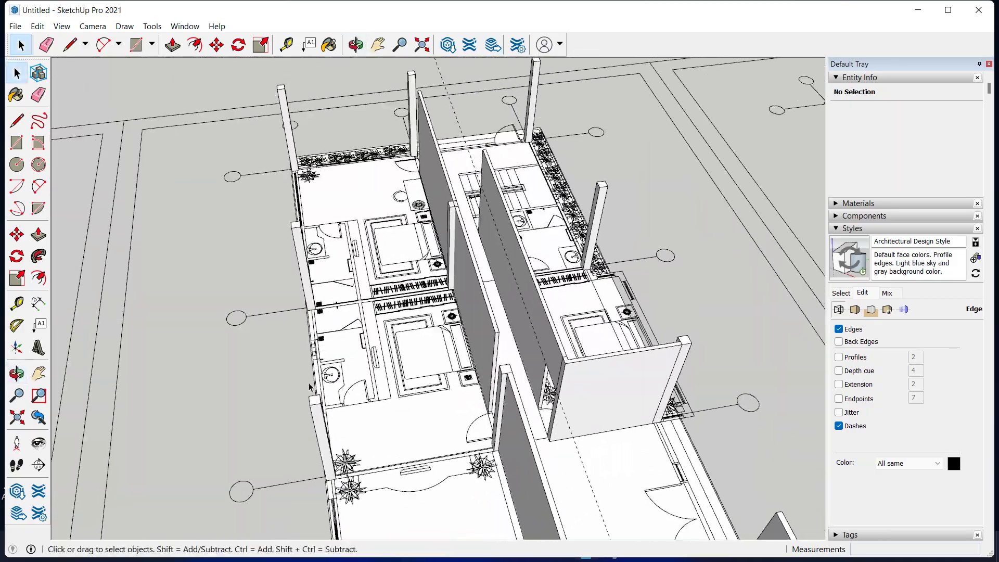
Finish the long thin rectangle along the wall line meeting the side wall.
scroll(365, 359, up, 3)
scroll(360, 354, up, 4)
scroll(360, 354, up, 3)
mouse_move(312, 335)
middle_down()
mouse_move(346, 330)
mouse_move(257, 335)
mouse_move(211, 317)
middle_up()
scroll(333, 312, up, 3)
scroll(305, 317, up, 2)
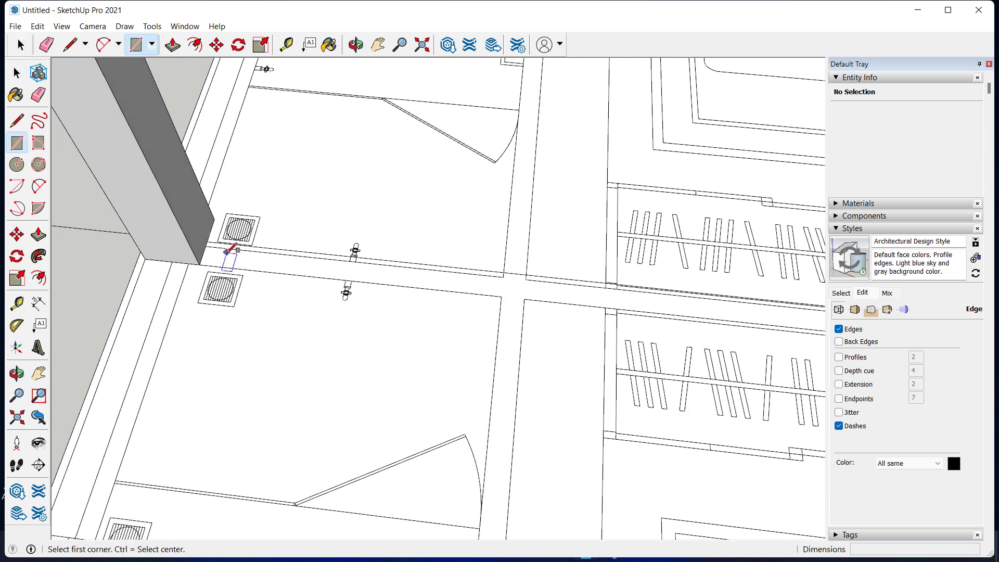
mouse_move(418, 266)
middle_down()
mouse_move(334, 258)
mouse_move(312, 279)
mouse_move(260, 283)
mouse_move(315, 266)
middle_up()
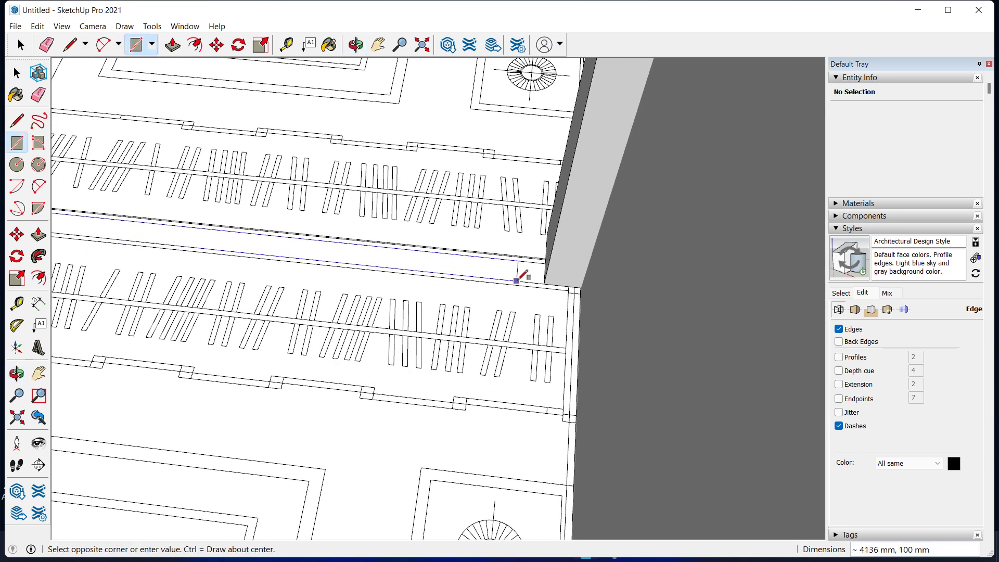
click(545, 283)
key(space)
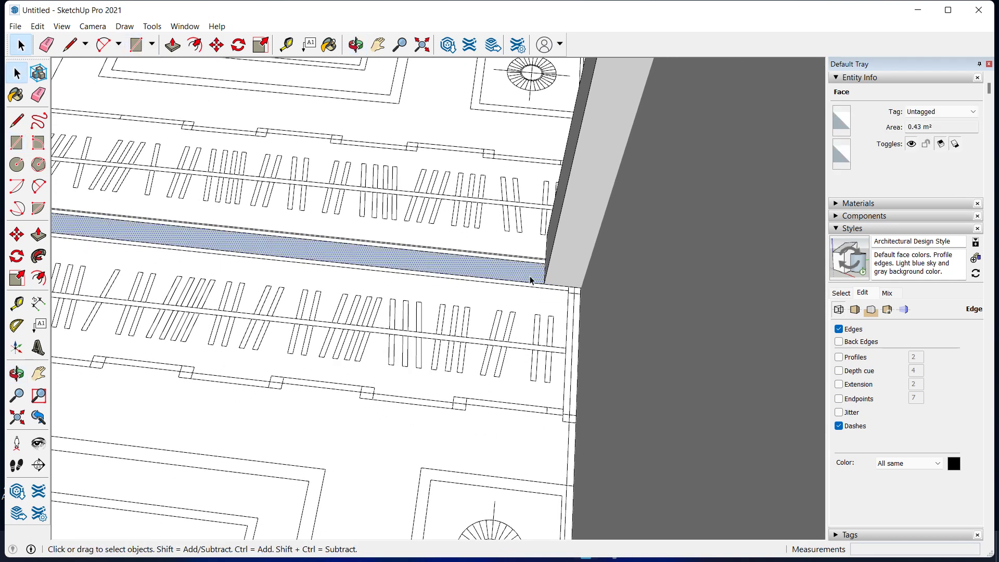
Push/Pull the thin strip up 3500 mm into a wall.
key(p)
drag(530, 275, 523, 227)
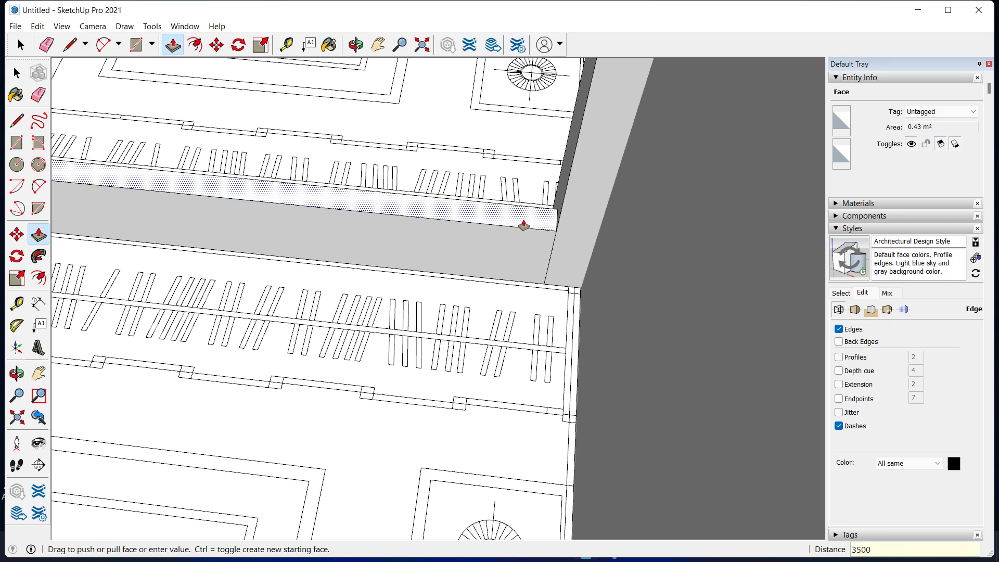
key(Return)
key(space)
mouse_move(318, 357)
middle_down()
mouse_move(463, 430)
mouse_move(509, 412)
middle_up()
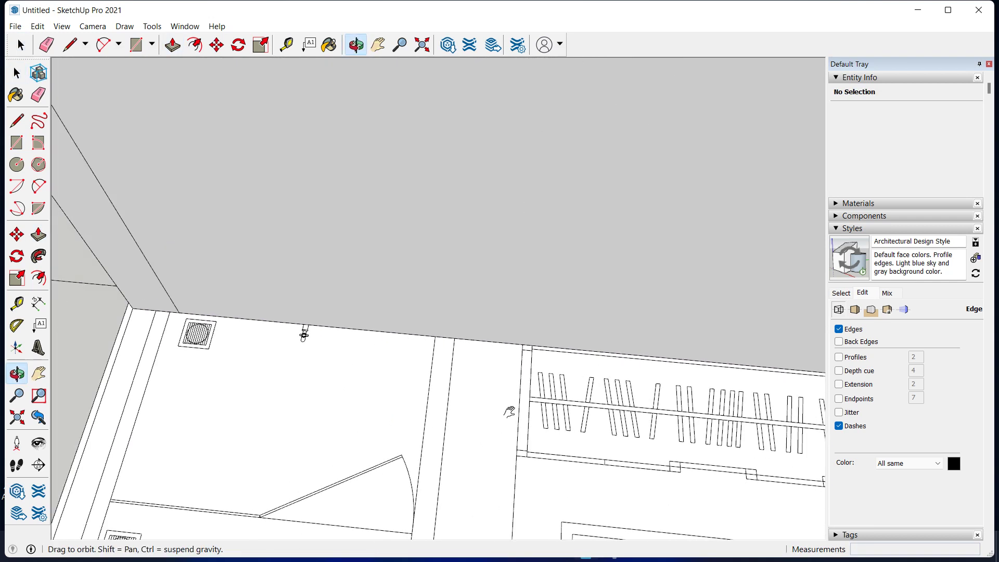
middle_drag(502, 470, 430, 408)
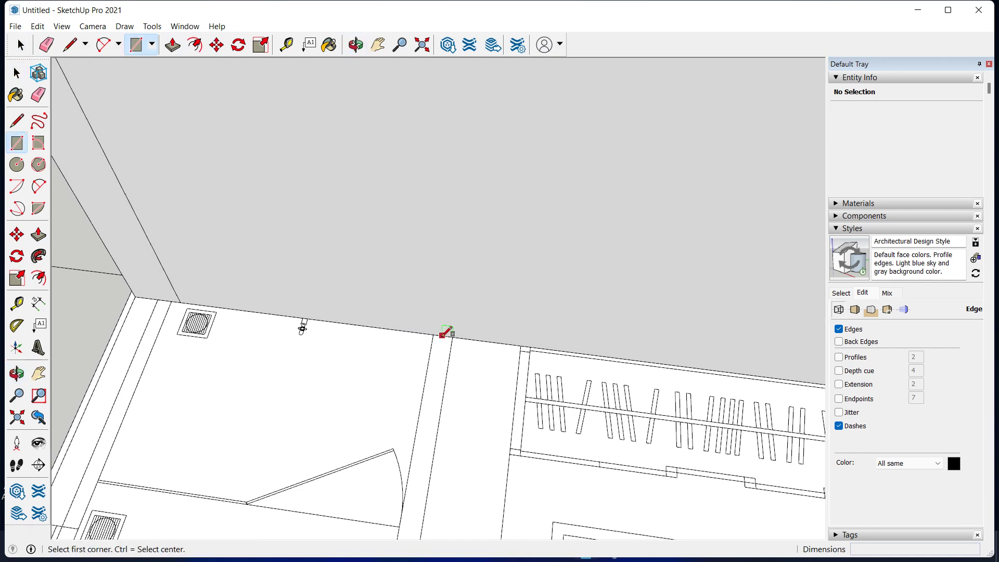
Draw a strip along the bathroom–bedroom partition line and erase the stray edge.
middle_drag(453, 402, 404, 421)
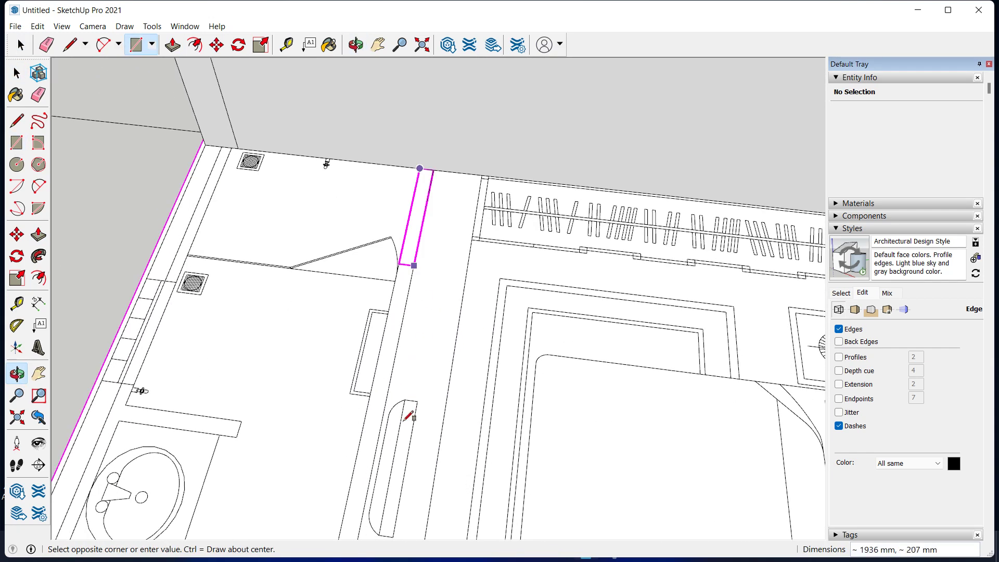
mouse_move(391, 472)
middle_down()
mouse_move(368, 386)
mouse_move(327, 473)
middle_up()
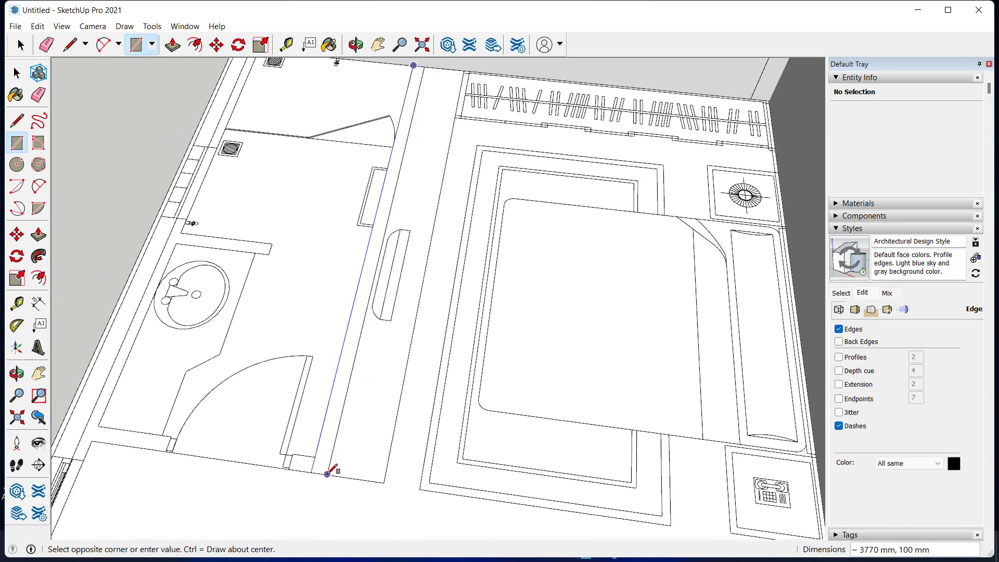
click(327, 474)
key(space)
scroll(315, 475, up, 2)
scroll(305, 467, up, 2)
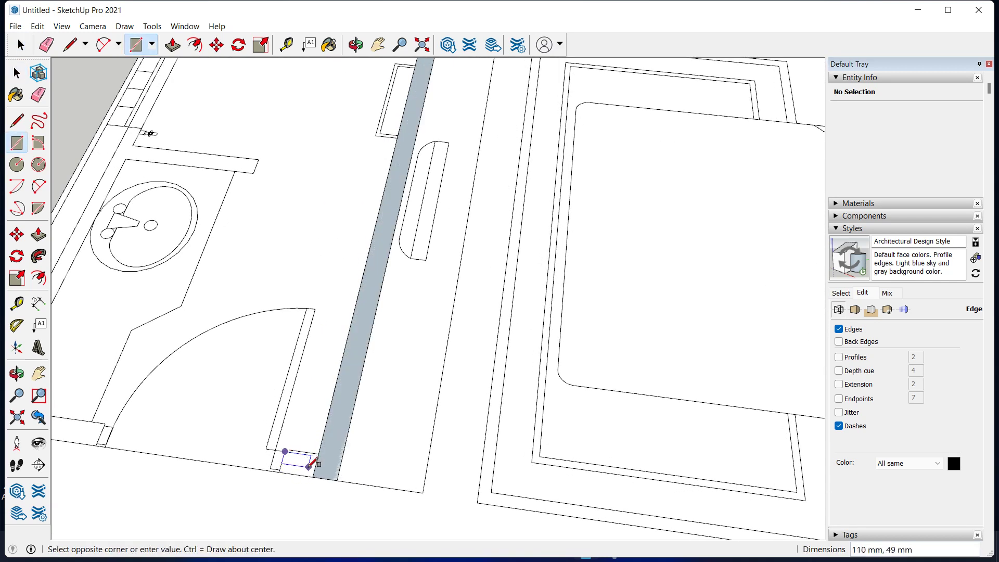
key(e)
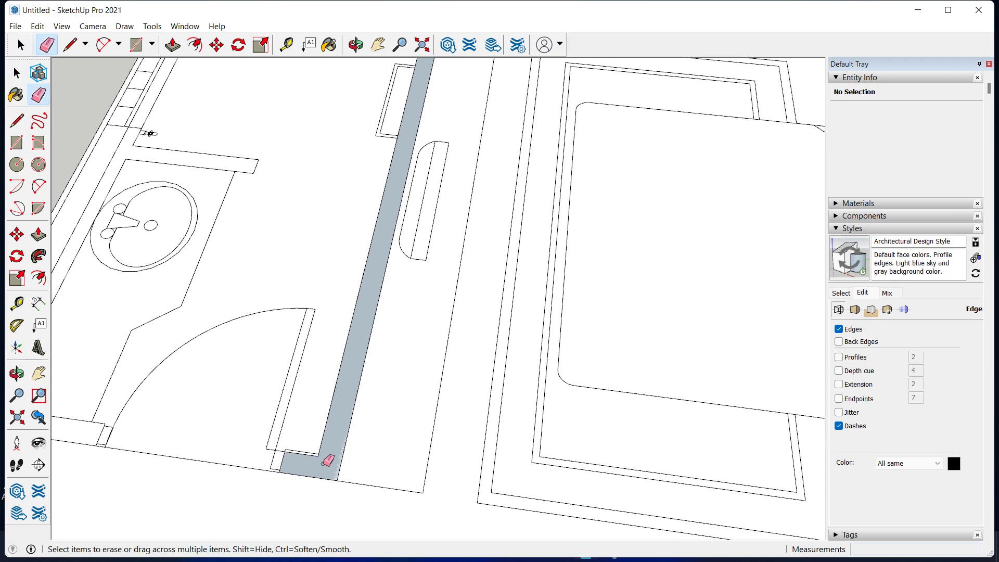
Push/Pull the partition strip up 3500 mm into a wall.
key(p)
drag(326, 469, 319, 371)
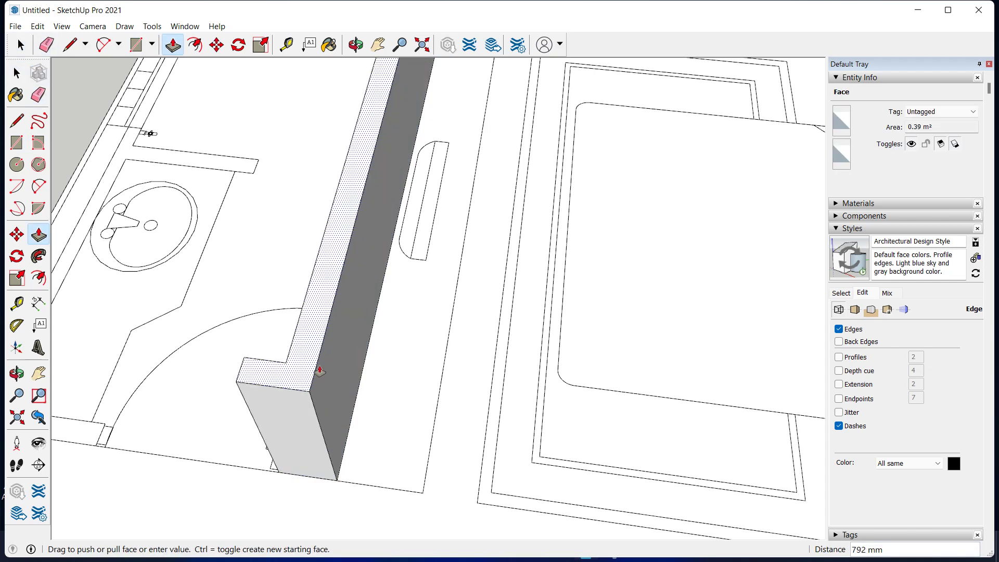
text(00)
key(Return)
key(space)
scroll(277, 454, down, 3)
mouse_move(277, 454)
middle_down()
mouse_move(350, 350)
mouse_move(476, 391)
mouse_move(335, 411)
mouse_move(330, 422)
mouse_move(323, 417)
mouse_move(446, 363)
mouse_move(562, 269)
mouse_move(626, 316)
mouse_move(146, 391)
mouse_move(189, 410)
middle_up()
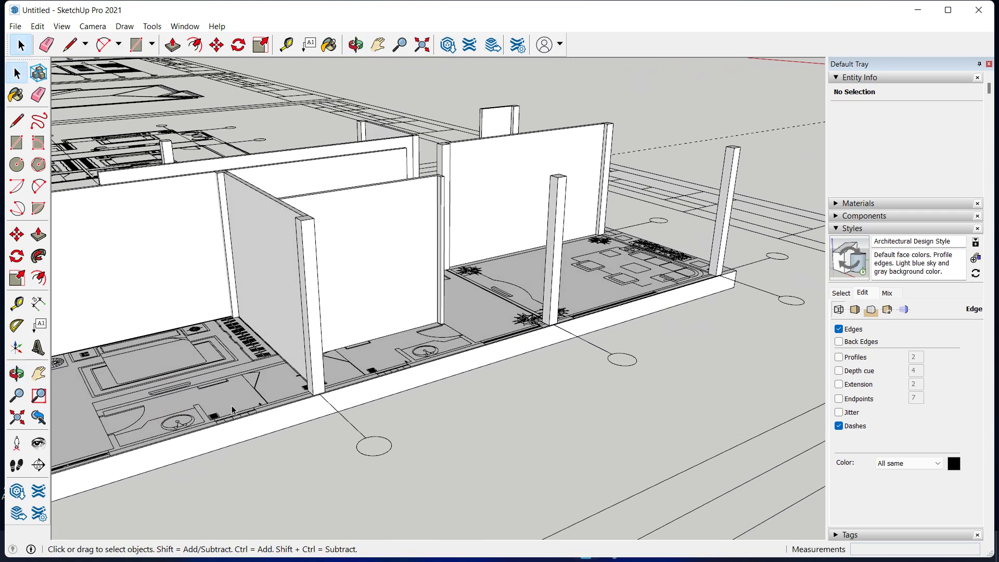
mouse_move(263, 413)
middle_down()
mouse_move(401, 415)
mouse_move(444, 455)
mouse_move(458, 427)
middle_up()
scroll(459, 427, up, 3)
mouse_move(526, 406)
middle_down()
mouse_move(417, 408)
mouse_move(349, 427)
middle_up()
scroll(347, 424, up, 3)
scroll(384, 350, up, 2)
mouse_move(397, 331)
middle_down()
mouse_move(406, 357)
mouse_move(311, 363)
mouse_move(395, 356)
mouse_move(332, 387)
mouse_move(312, 370)
middle_up()
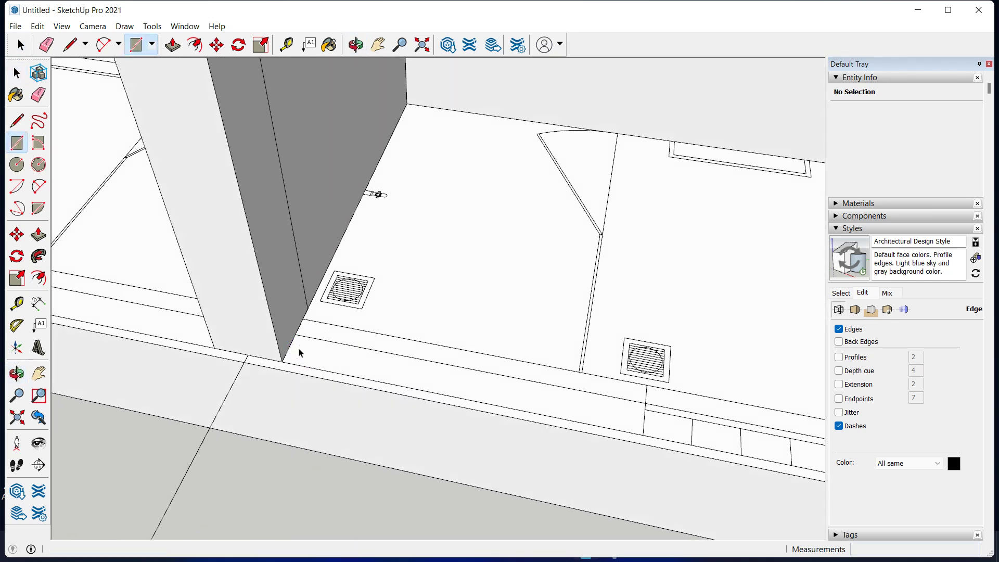
mouse_move(483, 406)
middle_down()
mouse_move(432, 379)
mouse_move(664, 417)
mouse_move(379, 458)
mouse_move(461, 478)
mouse_move(499, 463)
mouse_move(513, 470)
mouse_move(541, 426)
middle_up()
scroll(460, 478, down, 5)
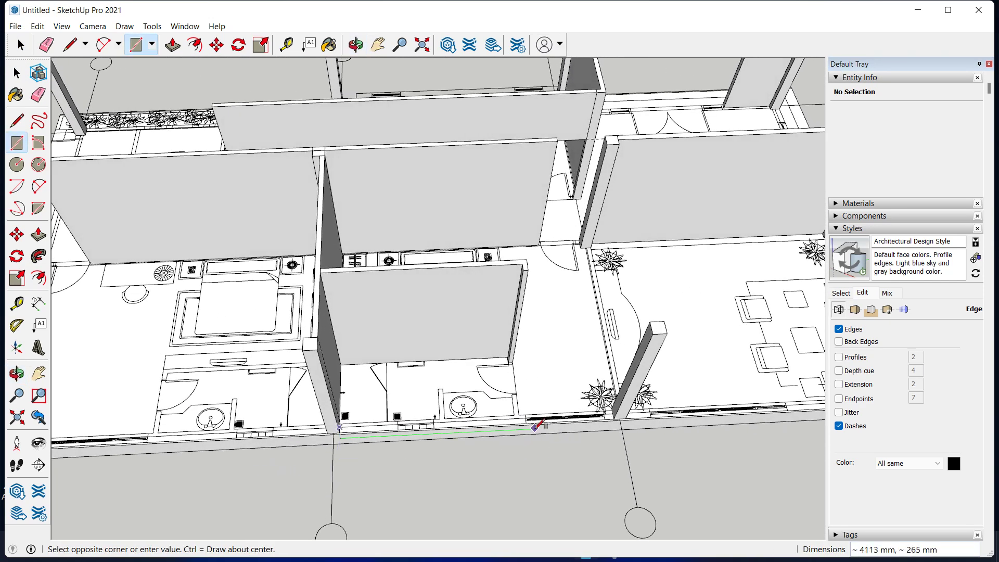
Finish the rectangle along the bathroom's front wall line.
scroll(552, 447, up, 3)
scroll(546, 439, up, 3)
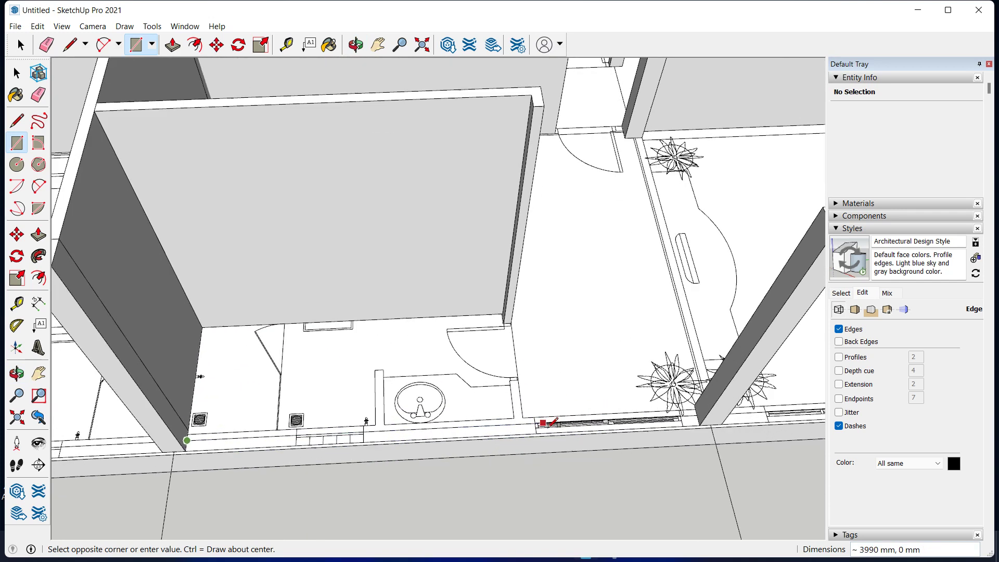
scroll(539, 432, up, 2)
scroll(535, 437, up, 3)
scroll(535, 435, up, 2)
click(534, 435)
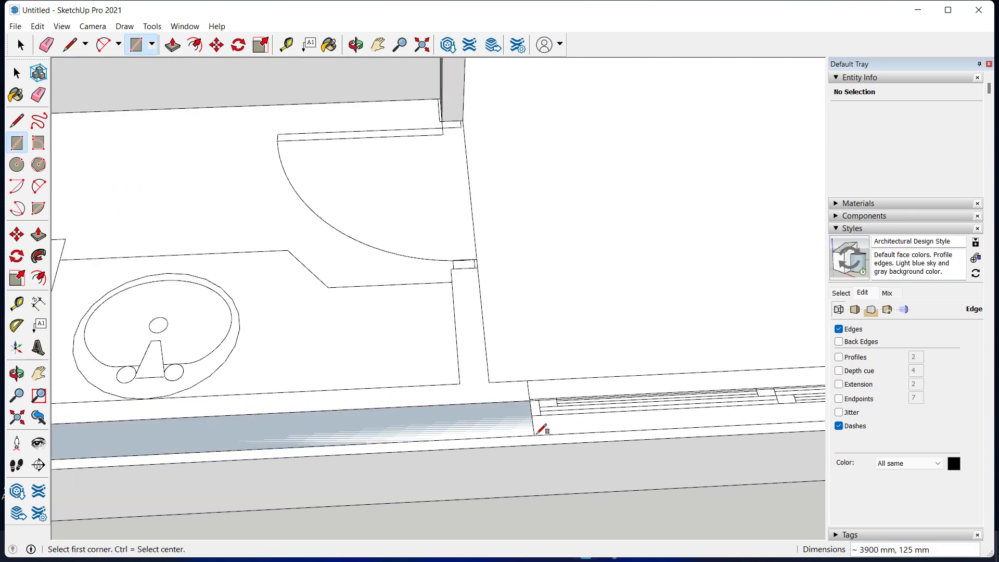
key(space)
Push/Pull the front wall strip up 3500 mm.
click(505, 428)
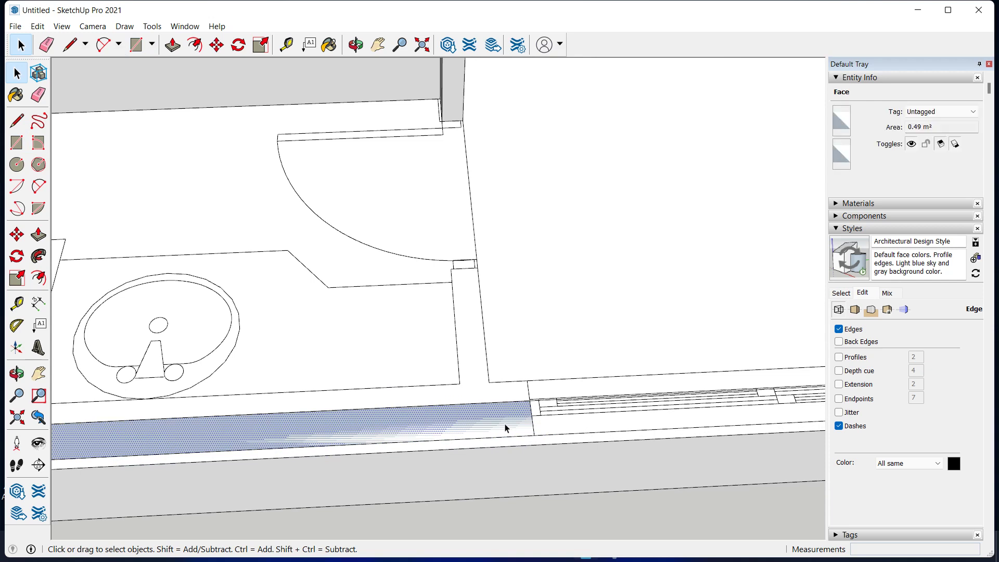
key(p)
click(506, 427)
text(3500)
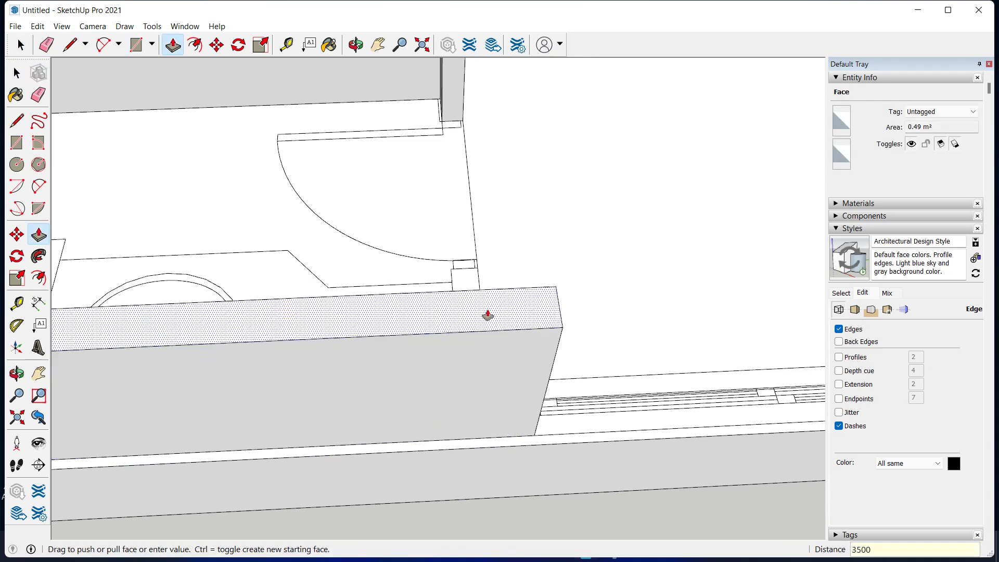
key(Return)
key(space)
Orbit around the bathroom to inspect the new front wall and narrow partition strip.
mouse_move(576, 441)
middle_down()
mouse_move(410, 469)
mouse_move(304, 446)
mouse_move(368, 408)
mouse_move(435, 263)
mouse_move(428, 295)
mouse_move(546, 344)
mouse_move(401, 419)
middle_up()
scroll(364, 345, up, 3)
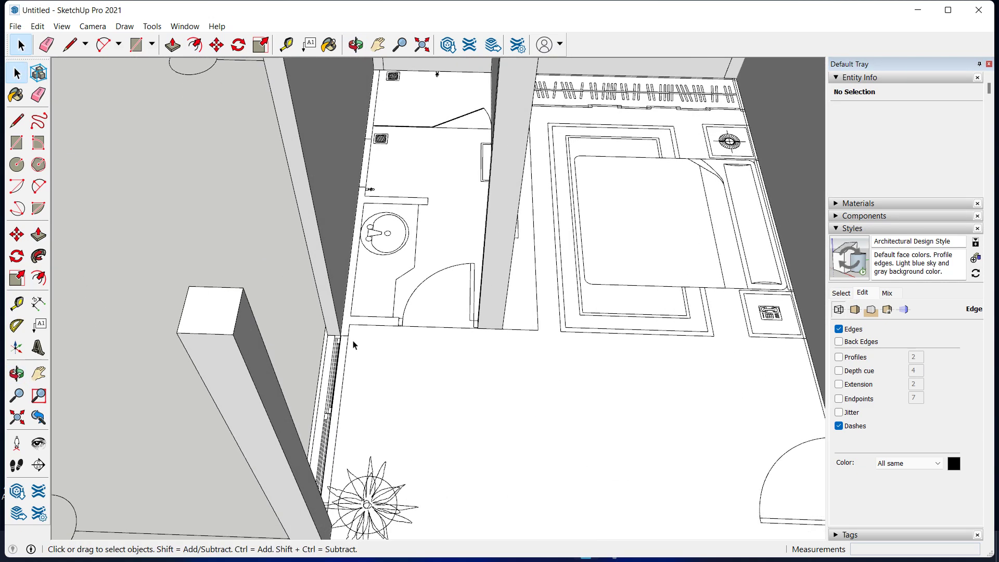
scroll(346, 323, up, 3)
scroll(347, 322, up, 2)
scroll(346, 332, up, 2)
mouse_move(346, 336)
middle_down()
mouse_move(325, 296)
mouse_move(399, 247)
mouse_move(466, 234)
mouse_move(450, 442)
mouse_move(344, 382)
mouse_move(372, 380)
middle_up()
scroll(392, 379, down, 2)
scroll(403, 384, down, 2)
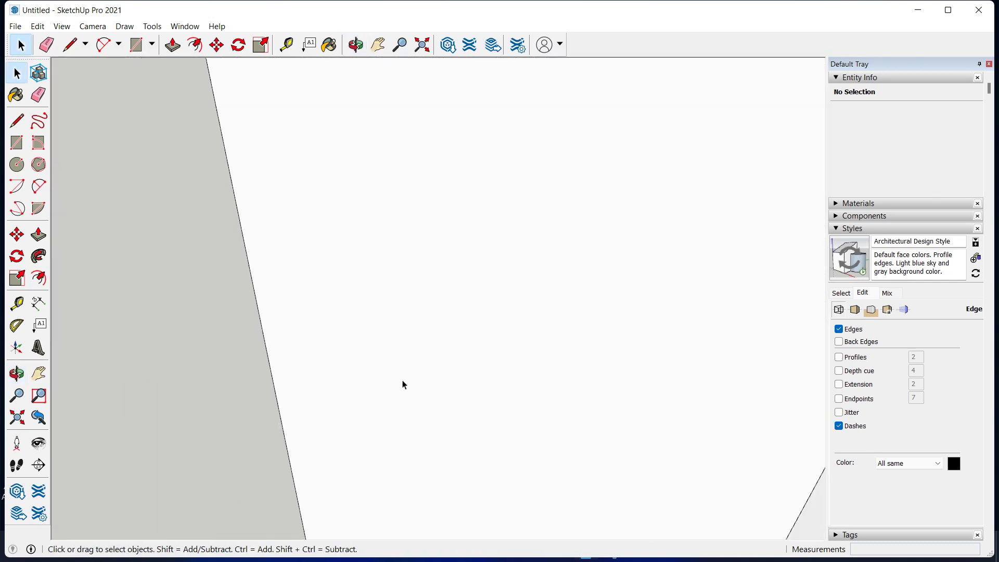
scroll(410, 385, down, 2)
scroll(410, 385, down, 3)
scroll(408, 383, down, 3)
mouse_move(356, 380)
middle_down()
mouse_move(333, 395)
mouse_move(382, 385)
mouse_move(501, 408)
mouse_move(361, 408)
mouse_move(337, 395)
mouse_move(340, 384)
mouse_move(361, 390)
mouse_move(381, 378)
middle_up()
scroll(361, 408, down, 2)
scroll(361, 408, up, 5)
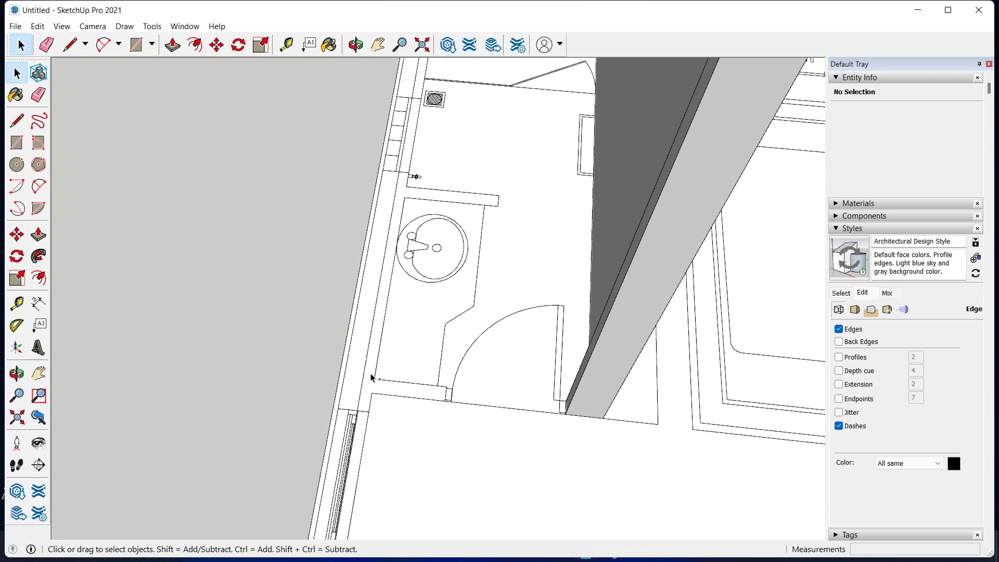
mouse_move(465, 366)
middle_down()
mouse_move(491, 350)
mouse_move(587, 453)
middle_up()
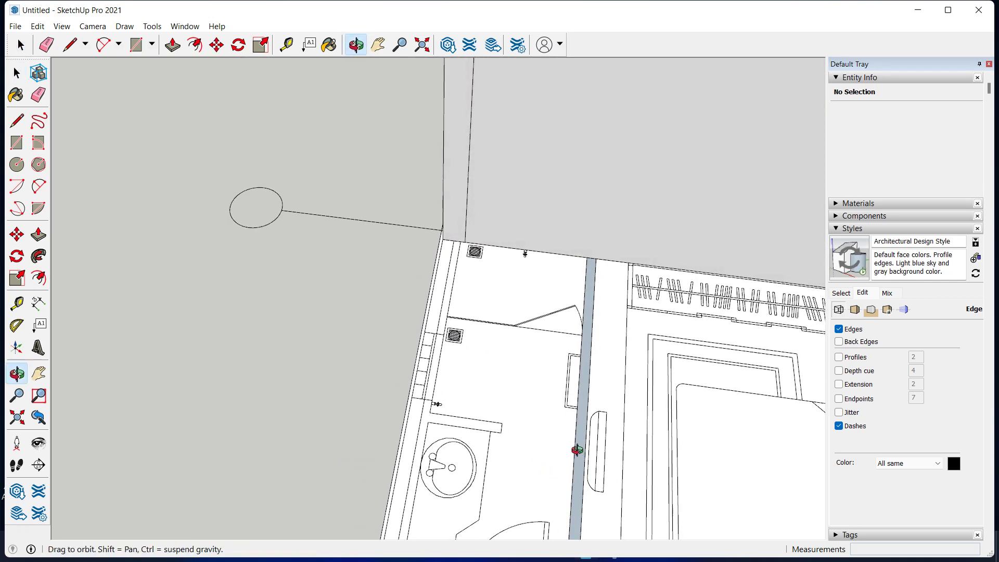
Push/Pull the narrow strip beside the bathroom up 3500 mm.
key(p)
click(578, 453)
text(3500)
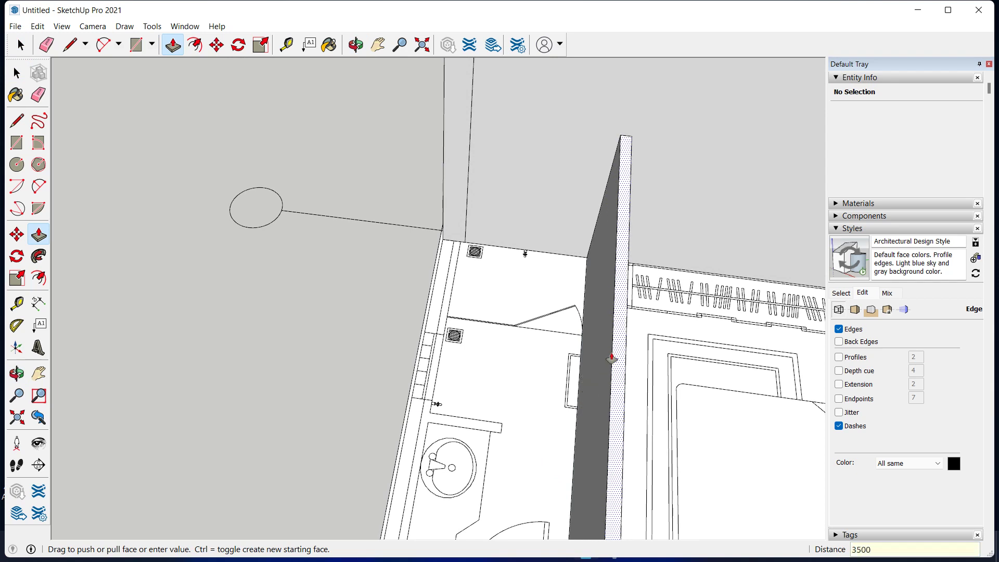
key(Return)
key(space)
middle_drag(612, 358, 465, 228)
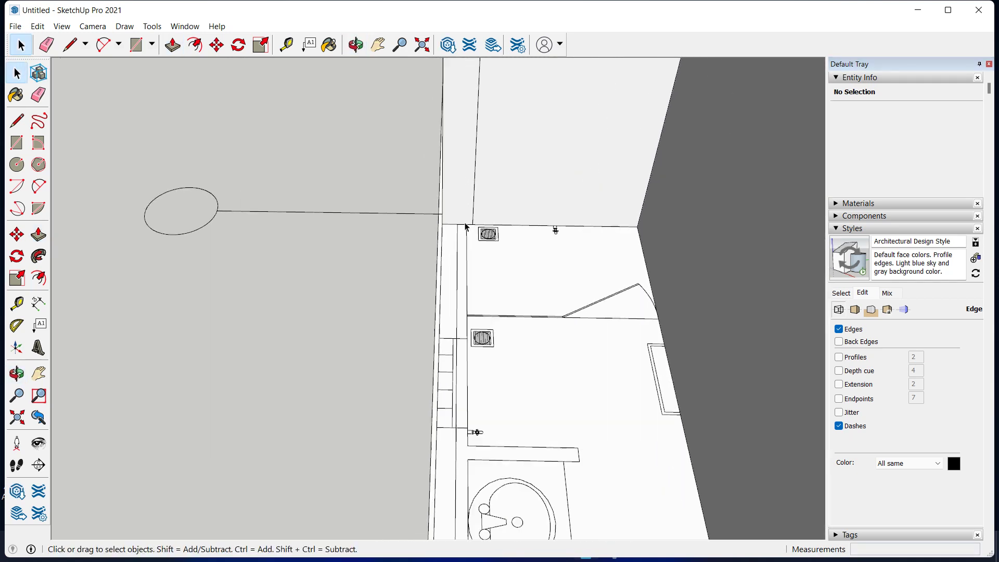
scroll(465, 228, up, 3)
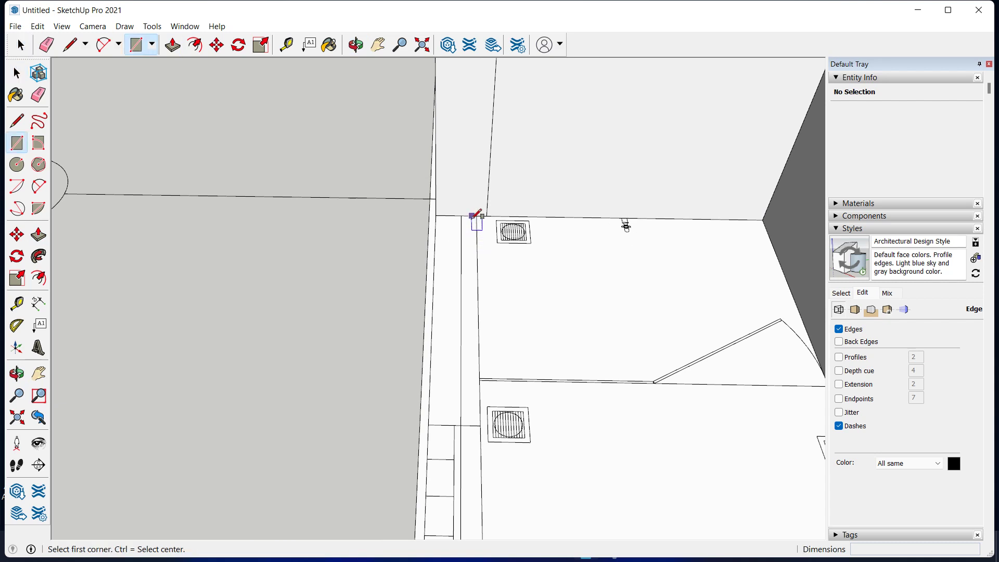
Pull the thin L-shaped strip beside the washbasin up 3500 mm into a wall.
shift+middle_drag(483, 326, 484, 172)
mouse_move(487, 430)
shift+middle_down()
mouse_move(472, 401)
mouse_move(477, 258)
mouse_move(457, 218)
mouse_move(473, 417)
mouse_move(461, 371)
mouse_move(468, 354)
shift+middle_up()
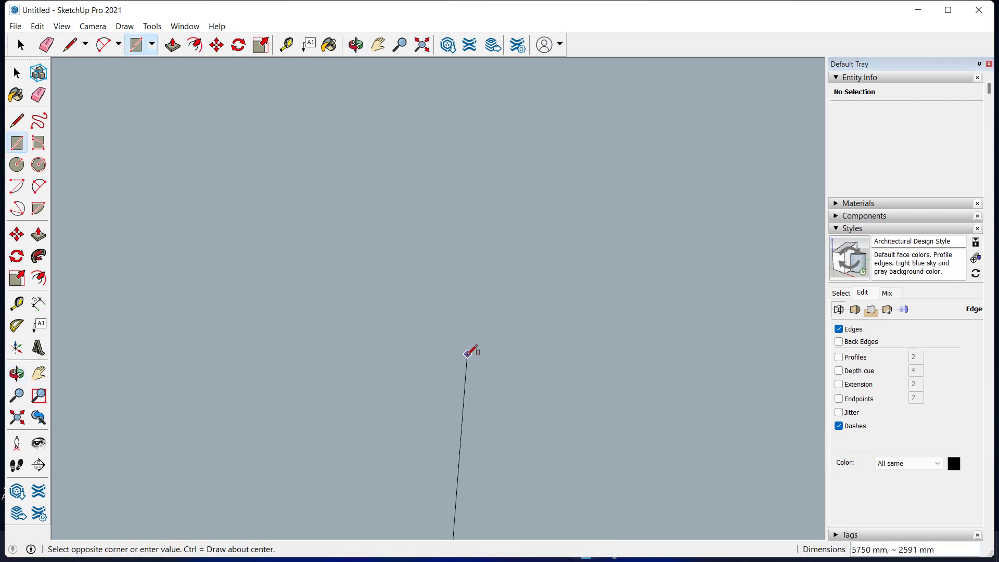
scroll(469, 351, down, 2)
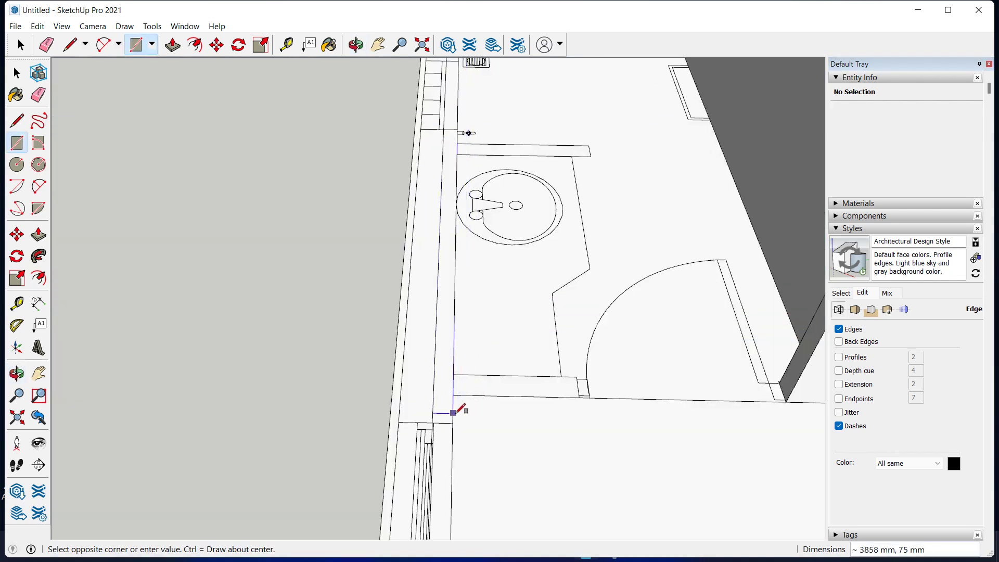
key(space)
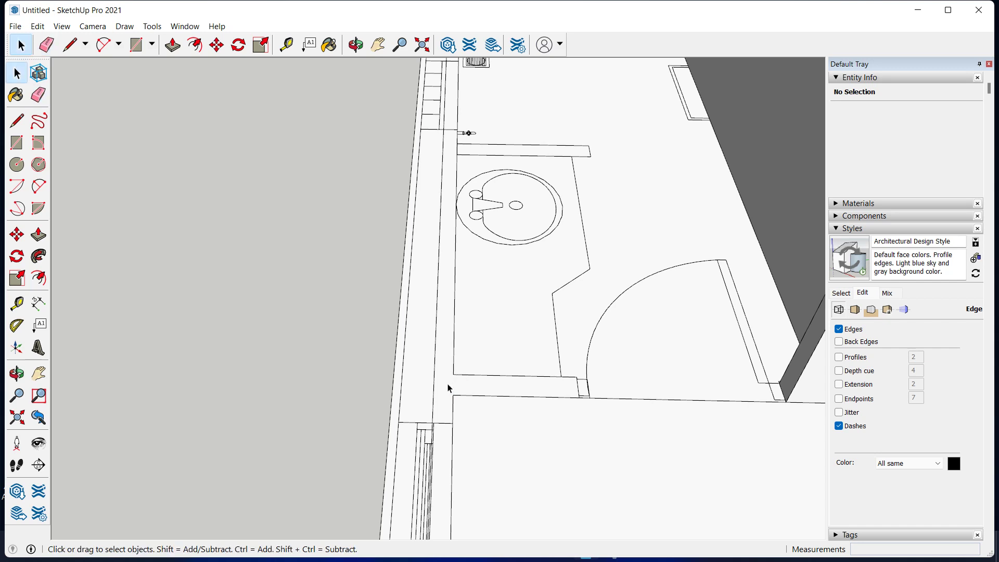
key(p)
drag(445, 386, 445, 309)
text(3500)
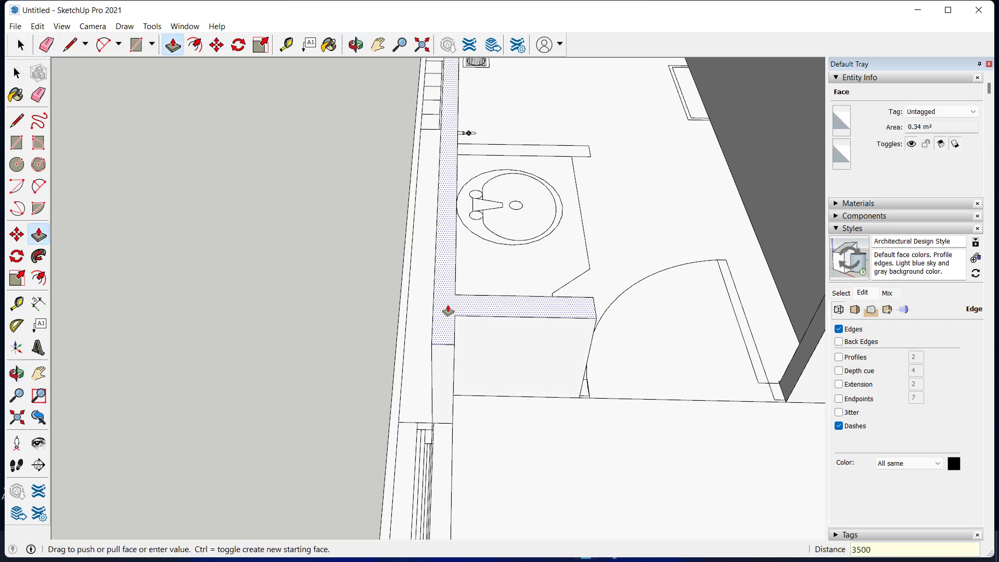
key(Return)
key(space)
scroll(386, 401, up, 3)
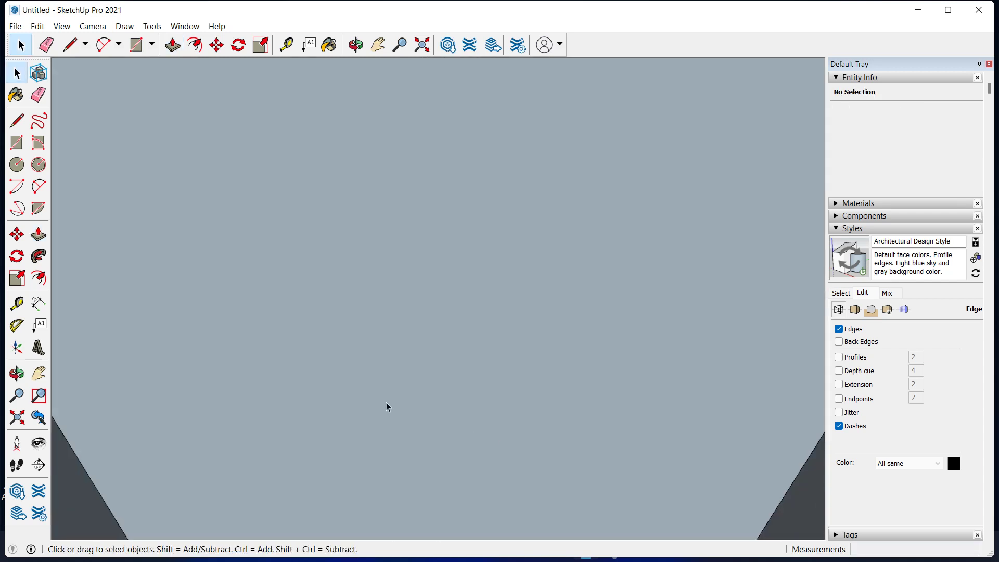
scroll(386, 404, up, 2)
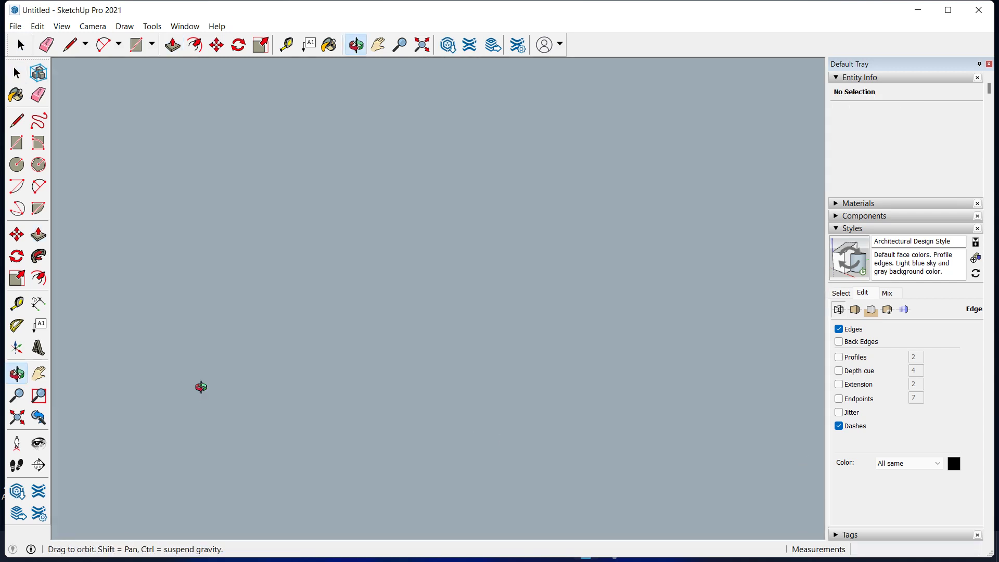
Zoom and orbit over both floor plans, past the roof model, to the elevations.
scroll(248, 386, down, 3)
scroll(261, 390, down, 2)
scroll(506, 359, down, 2)
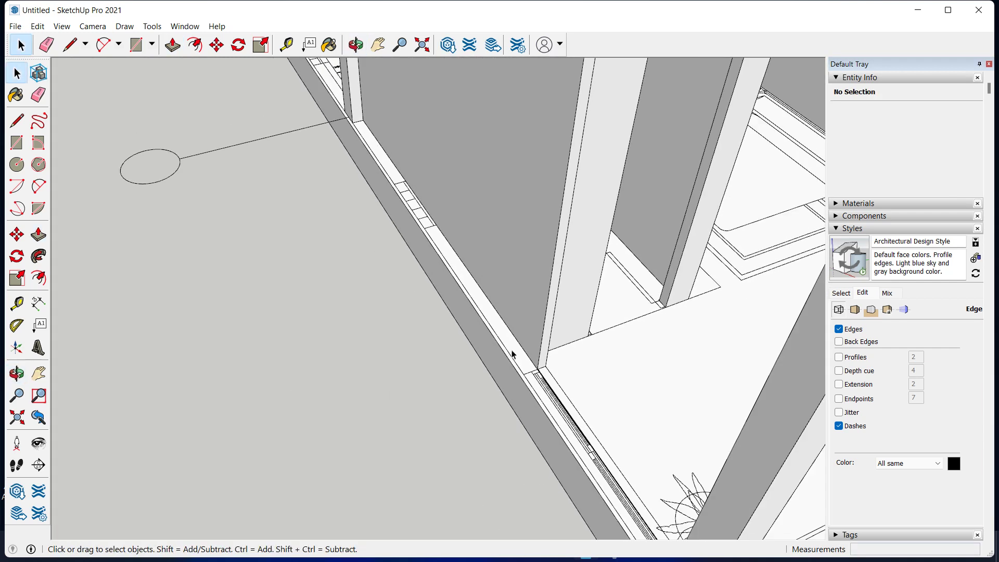
scroll(512, 352, down, 2)
scroll(495, 347, down, 5)
middle_drag(494, 347, 428, 354)
scroll(305, 326, up, 3)
mouse_move(306, 326)
middle_down()
mouse_move(468, 357)
mouse_move(397, 390)
mouse_move(562, 375)
mouse_move(417, 337)
mouse_move(620, 391)
middle_up()
scroll(469, 357, down, 3)
scroll(392, 397, down, 2)
mouse_move(565, 342)
middle_down()
mouse_move(254, 397)
mouse_move(551, 339)
mouse_move(375, 362)
mouse_move(375, 533)
mouse_move(508, 341)
mouse_move(515, 370)
middle_up()
scroll(515, 370, up, 5)
scroll(357, 249, up, 4)
mouse_move(357, 249)
middle_down()
mouse_move(199, 287)
mouse_move(234, 330)
mouse_move(473, 286)
mouse_move(53, 328)
mouse_move(312, 295)
mouse_move(597, 231)
mouse_move(292, 305)
mouse_move(374, 321)
middle_up()
key(space)
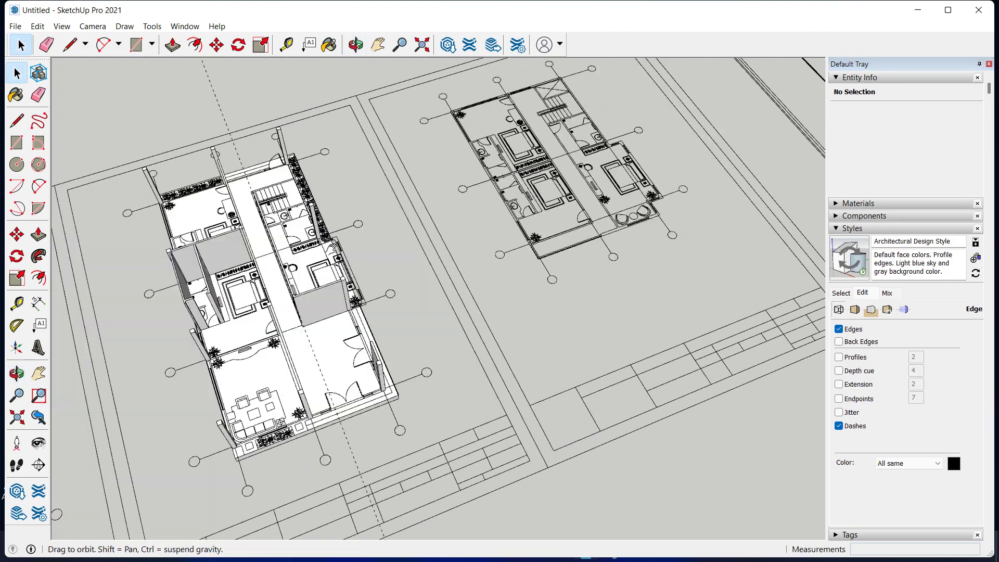
Zoom close to the walled floor plan and select a wall's end face at the slab edge.
scroll(374, 321, up, 3)
scroll(390, 312, up, 3)
scroll(408, 302, up, 2)
scroll(408, 302, up, 3)
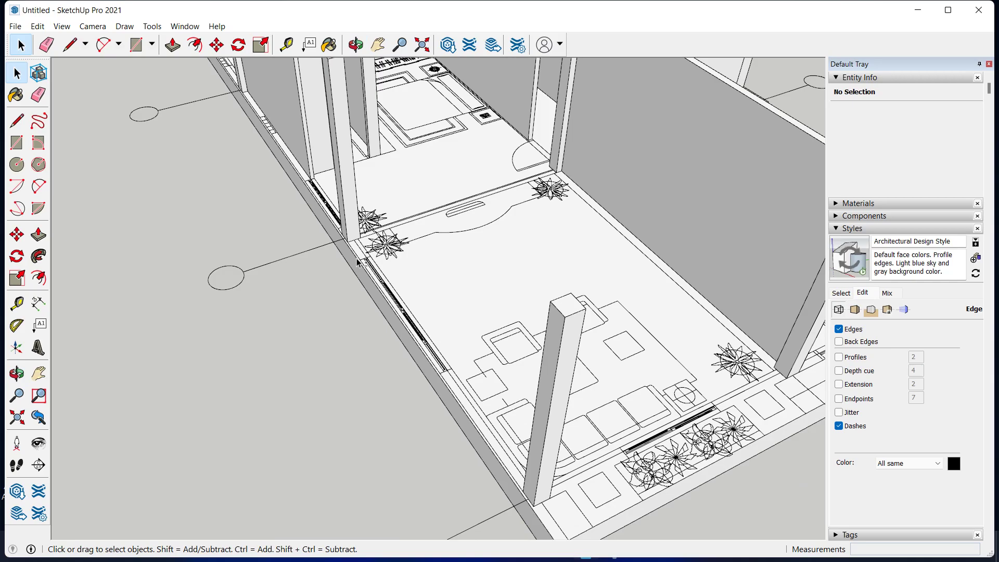
scroll(332, 357, up, 2)
mouse_move(332, 357)
middle_down()
mouse_move(316, 352)
mouse_move(400, 329)
mouse_move(482, 500)
mouse_move(498, 408)
mouse_move(305, 453)
mouse_move(572, 387)
mouse_move(363, 401)
mouse_move(418, 411)
middle_up()
scroll(364, 401, up, 3)
scroll(412, 428, up, 3)
scroll(396, 409, up, 2)
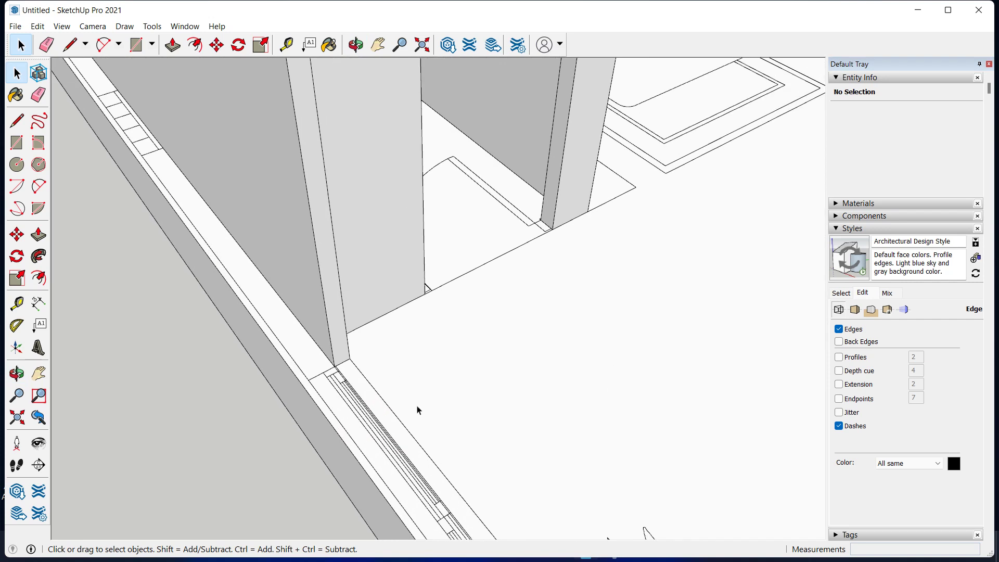
click(338, 341)
Push/Pull the wall's end face outward to lengthen it along the slab edge.
key(p)
drag(337, 341, 535, 536)
mouse_move(535, 535)
middle_down()
mouse_move(410, 278)
mouse_move(416, 321)
middle_up()
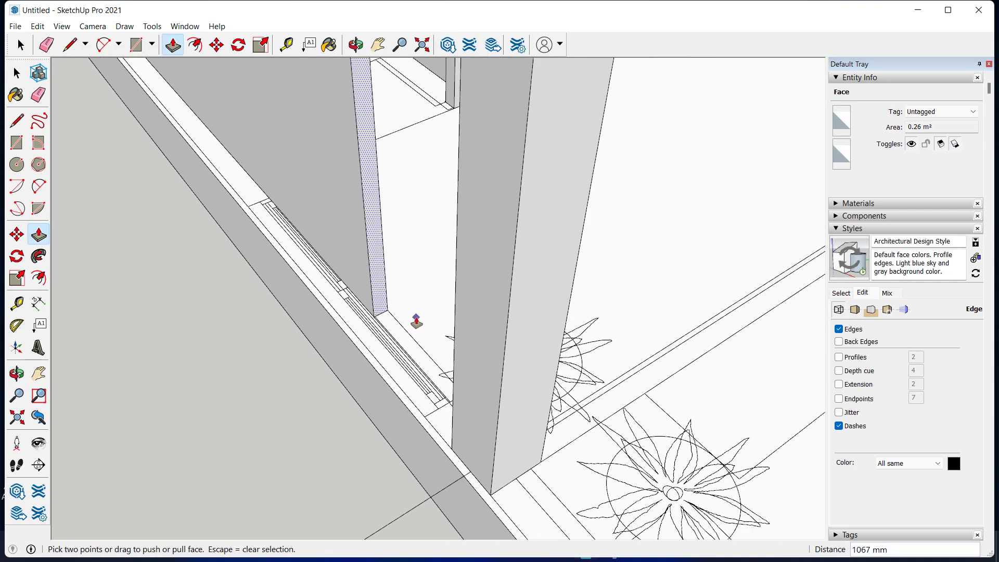
drag(384, 281, 411, 320)
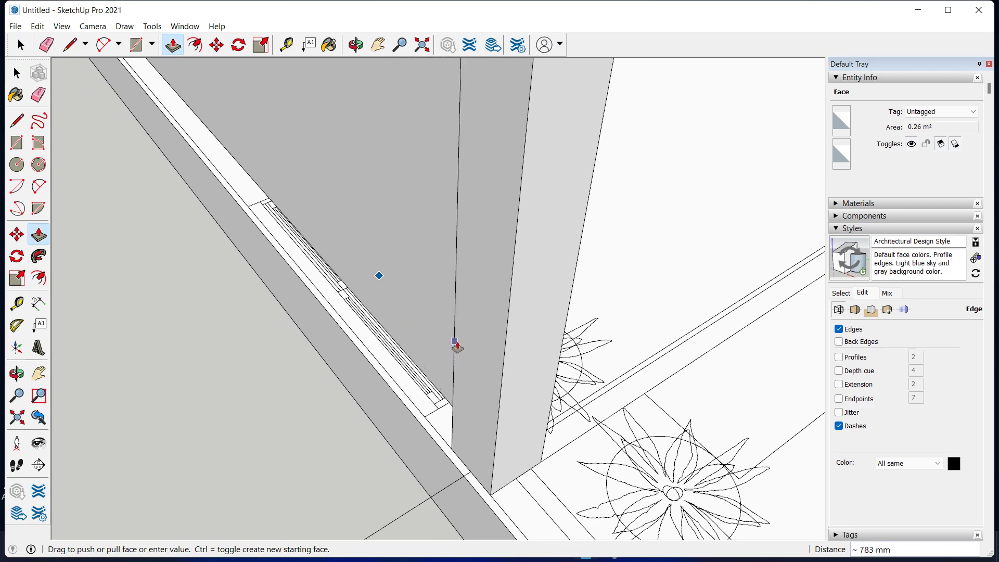
Orbit and zoom around the bedroom to bring the entrance beside the stairs into view.
scroll(446, 369, down, 5)
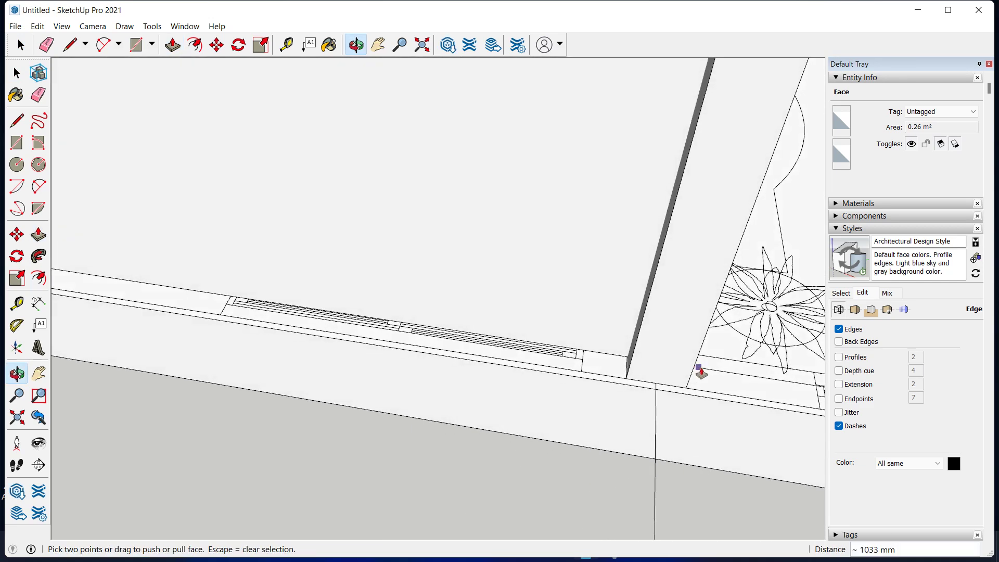
mouse_move(668, 350)
middle_down()
mouse_move(586, 426)
mouse_move(575, 319)
mouse_move(482, 350)
middle_up()
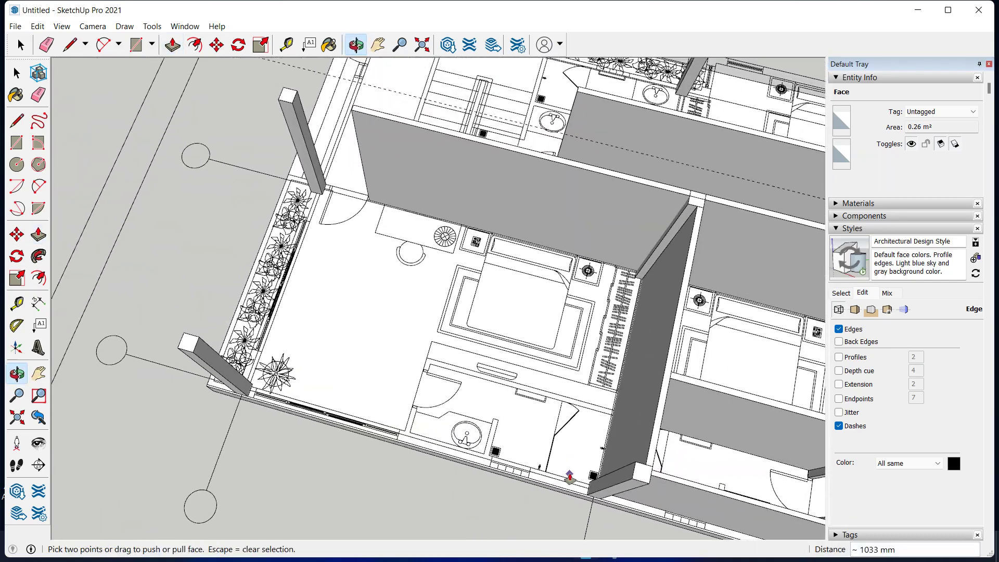
scroll(482, 350, up, 3)
scroll(481, 350, up, 3)
scroll(463, 303, up, 3)
middle_drag(463, 303, 398, 347)
scroll(443, 314, down, 3)
scroll(452, 319, down, 3)
scroll(399, 343, up, 2)
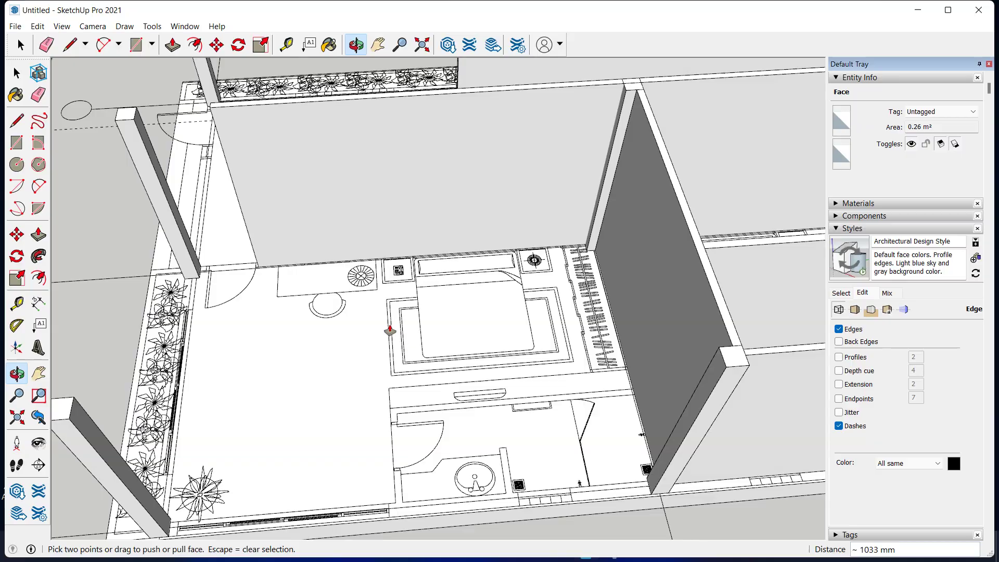
scroll(308, 379, up, 3)
mouse_move(307, 379)
middle_down()
mouse_move(520, 397)
mouse_move(472, 369)
mouse_move(520, 334)
mouse_move(445, 442)
mouse_move(291, 416)
mouse_move(508, 363)
mouse_move(370, 383)
middle_up()
scroll(431, 427, up, 2)
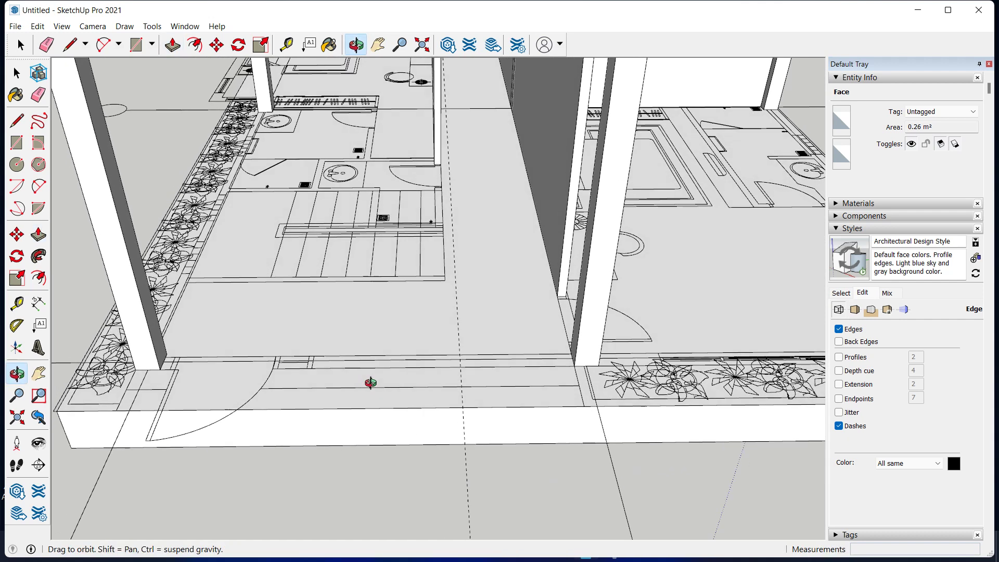
scroll(272, 375, up, 2)
key(space)
key(r)
scroll(333, 356, up, 2)
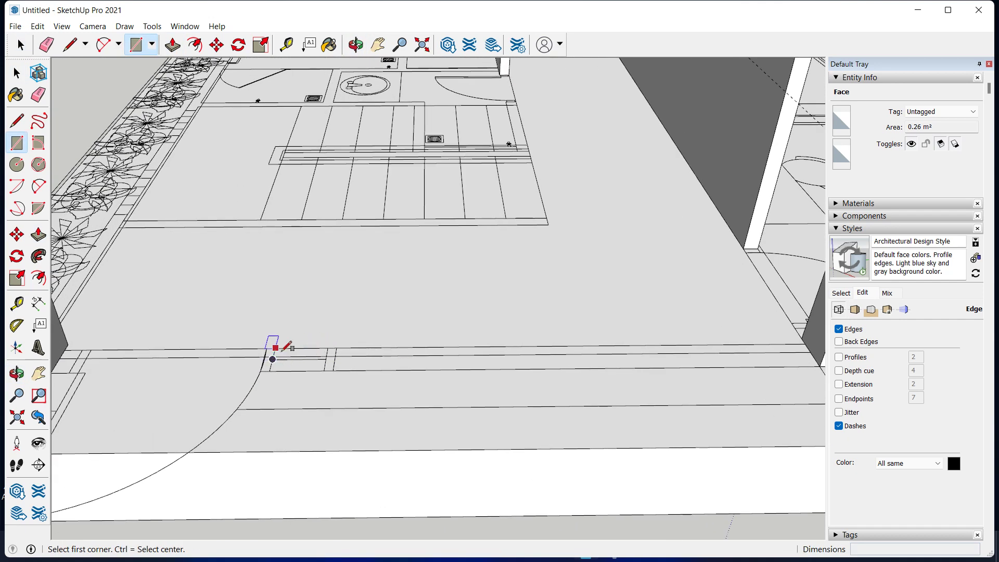
Abandon a first threshold rectangle and orbit closer to the doorway's wall and floor edge.
click(275, 347)
mouse_move(275, 347)
middle_down()
mouse_move(535, 357)
mouse_move(423, 350)
middle_up()
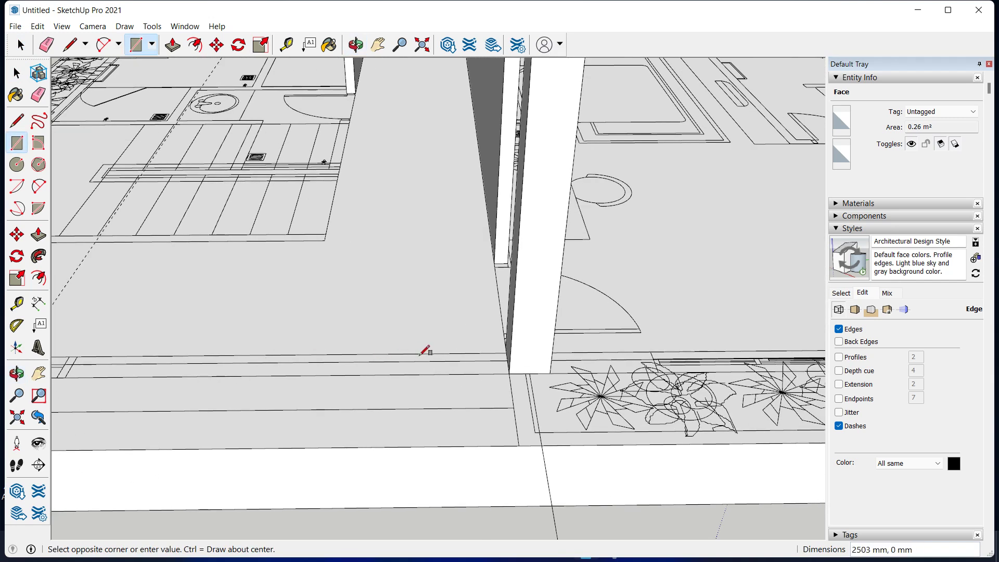
key(space)
click(482, 357)
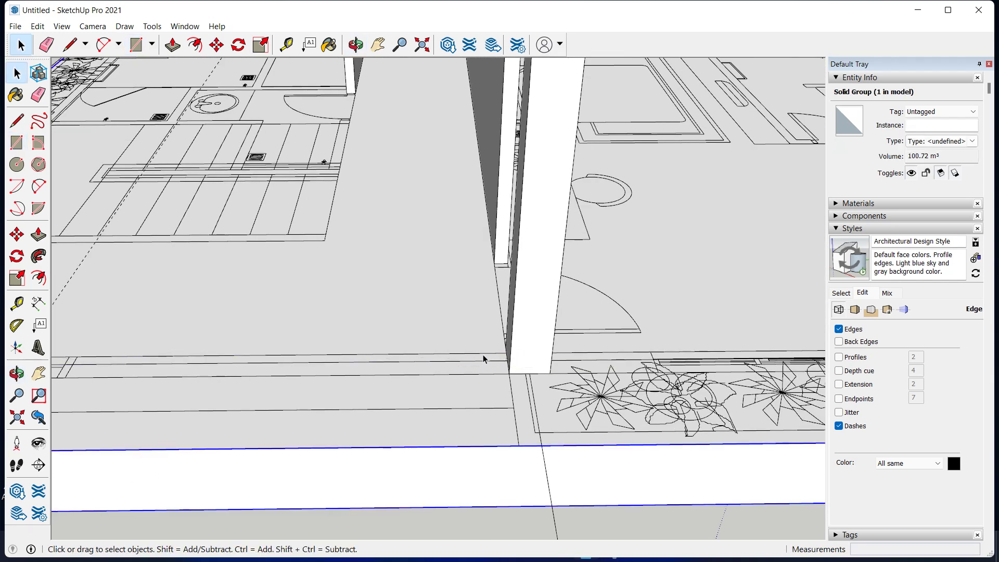
middle_drag(480, 361, 535, 430)
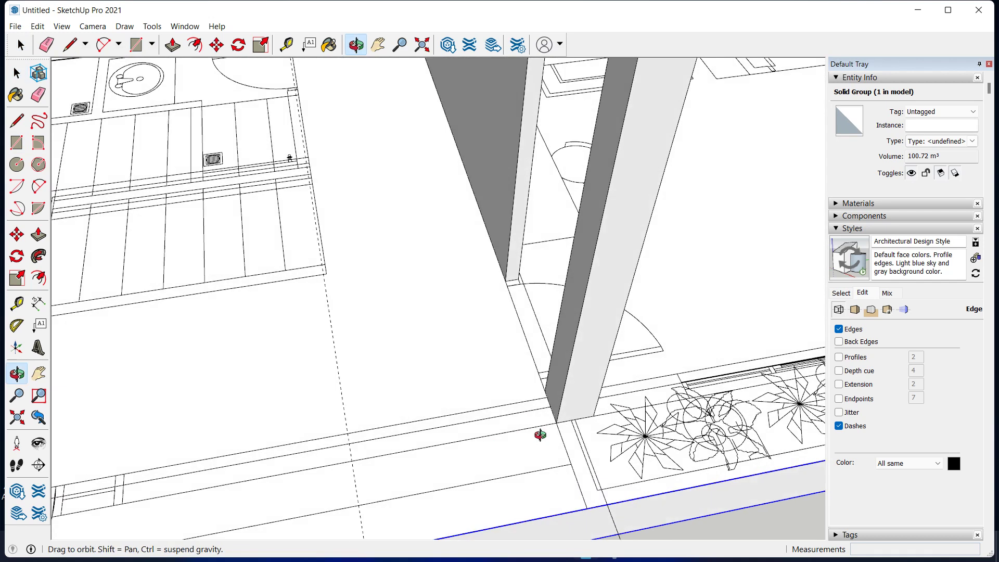
scroll(548, 417, up, 3)
scroll(544, 405, up, 2)
scroll(553, 408, up, 3)
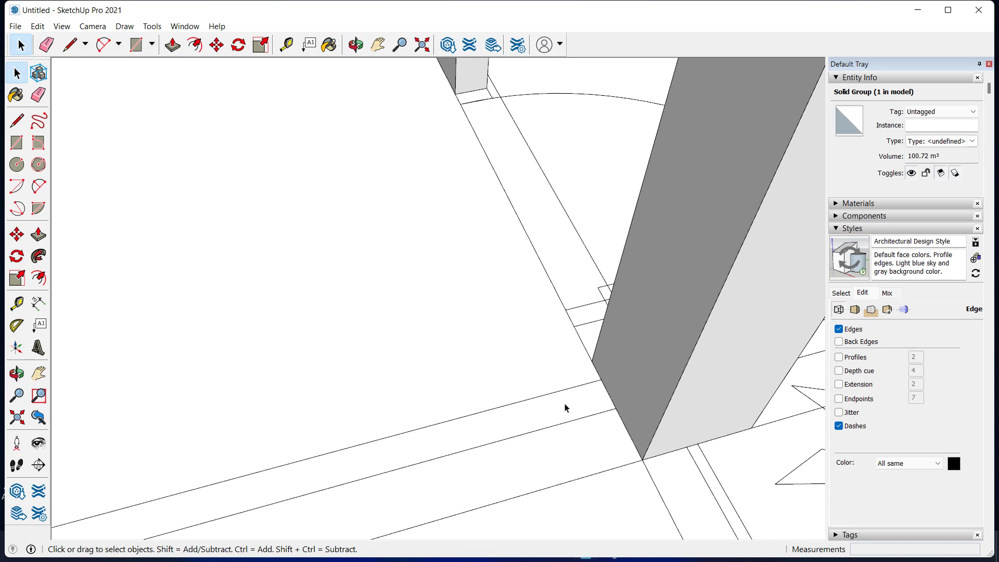
Draw a 3082 × 75 mm threshold strip from the door arc's end and select it.
key(r)
click(602, 378)
mouse_move(535, 423)
middle_down()
mouse_move(305, 461)
mouse_move(502, 385)
middle_up()
scroll(328, 419, down, 3)
middle_drag(328, 419, 408, 380)
scroll(346, 401, up, 2)
scroll(271, 409, up, 2)
middle_drag(271, 408, 260, 417)
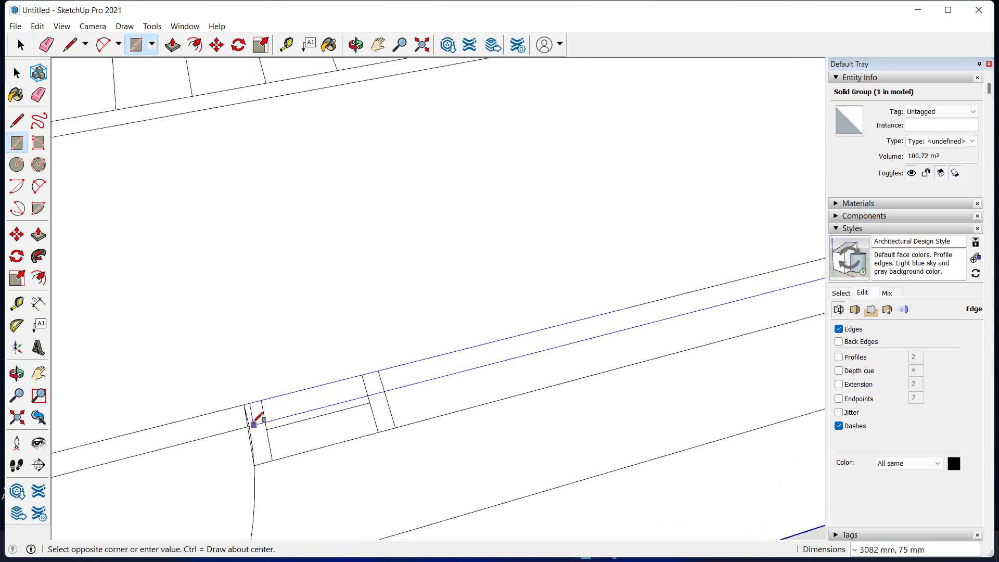
click(249, 425)
key(space)
click(284, 411)
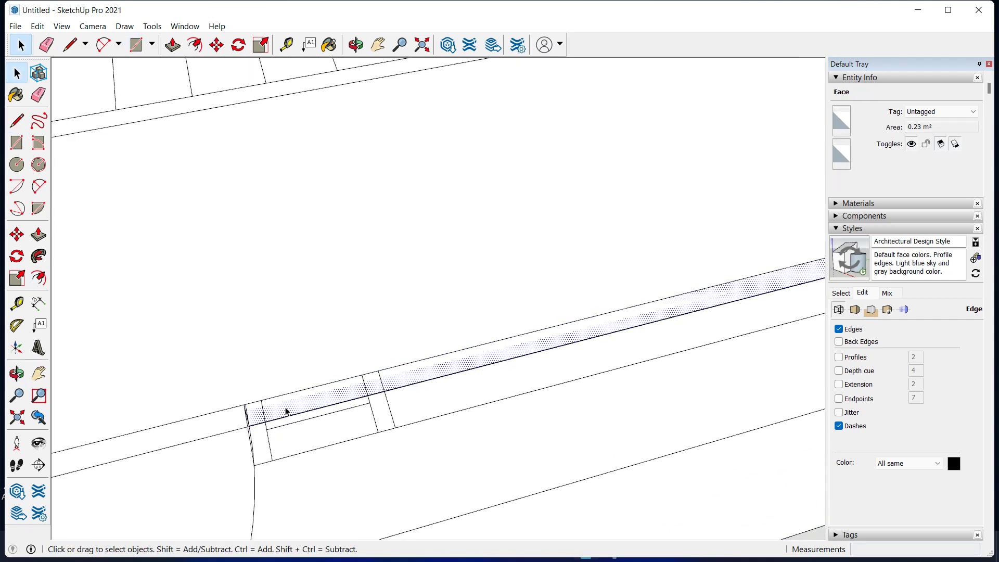
Draw a small square jamb footprint at the threshold strip's left end.
key(r)
click(245, 404)
click(272, 460)
key(space)
key(r)
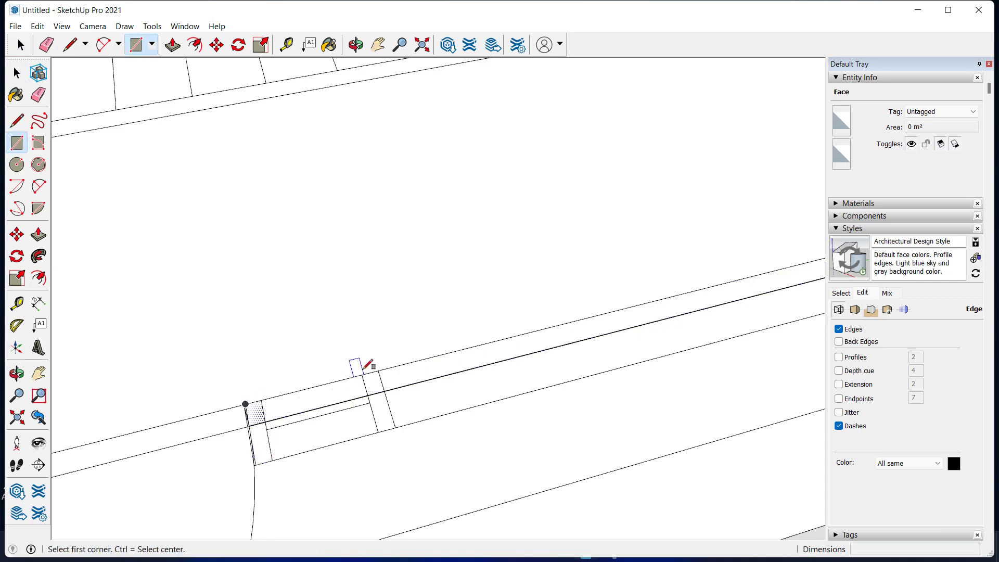
click(348, 360)
key(space)
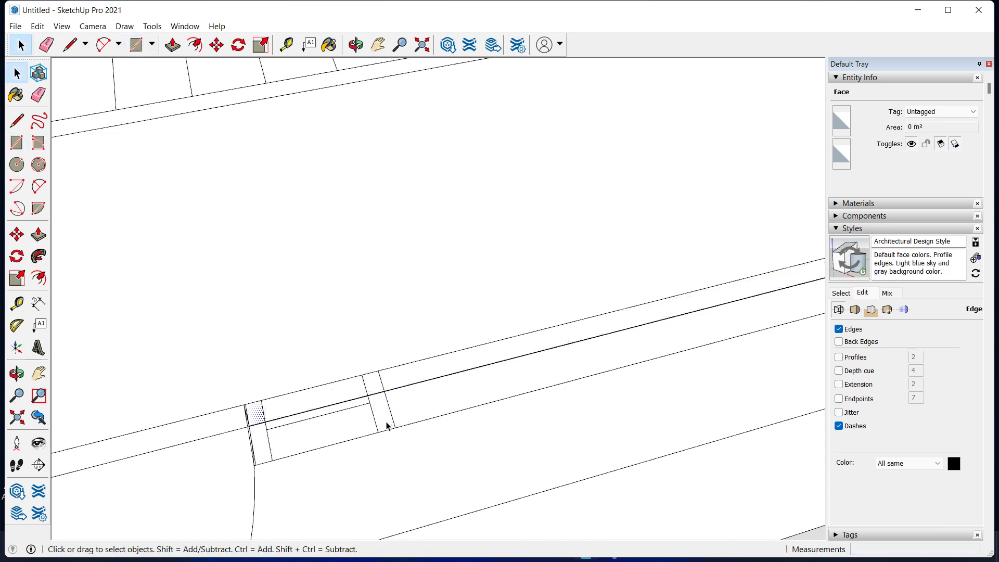
Try erasing an edge beside the right jamb square, then undo to keep the geometry.
key(e)
click(369, 386)
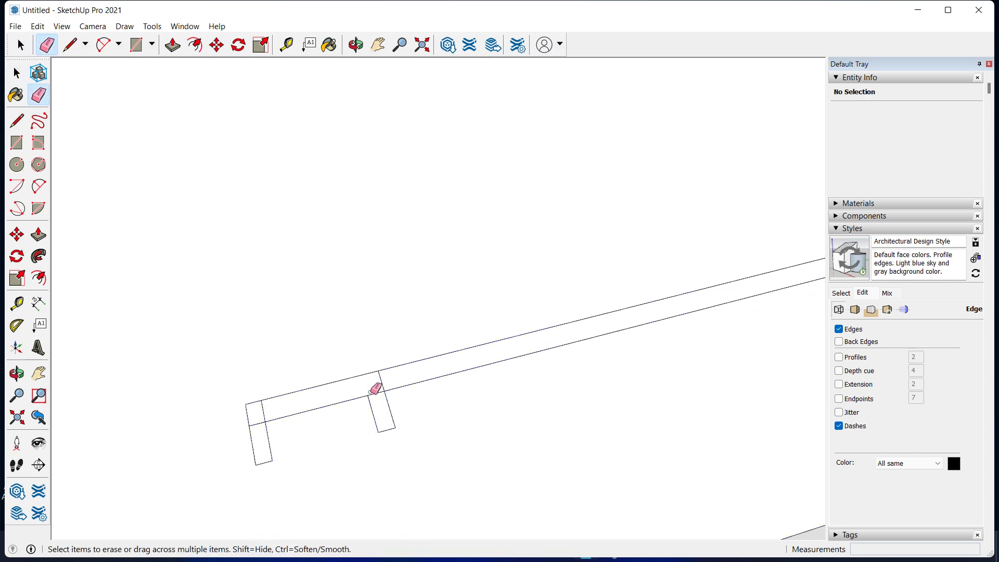
key(ctrl+z)
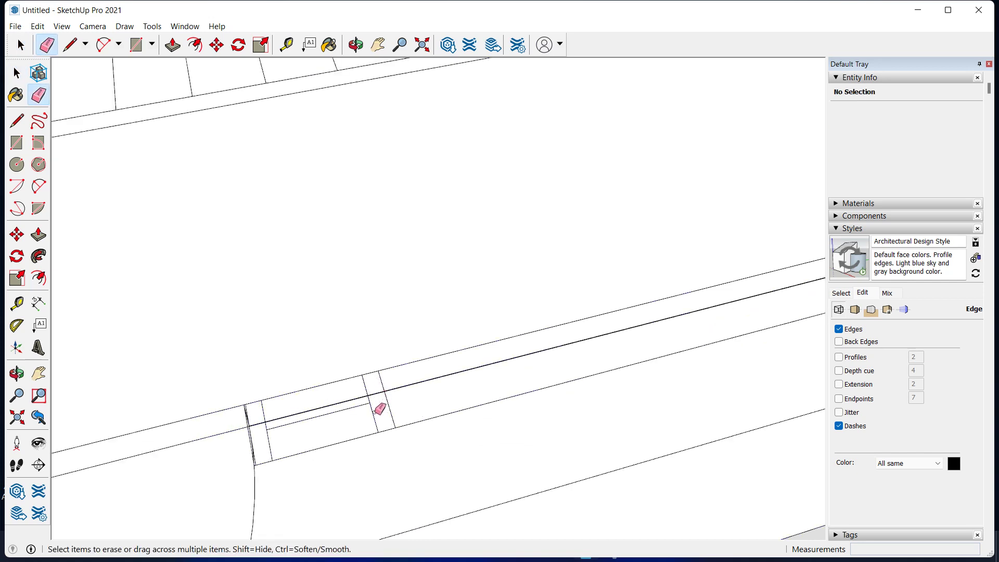
key(ctrl+y)
key(ctrl+z)
key(space)
click(381, 412)
key(e)
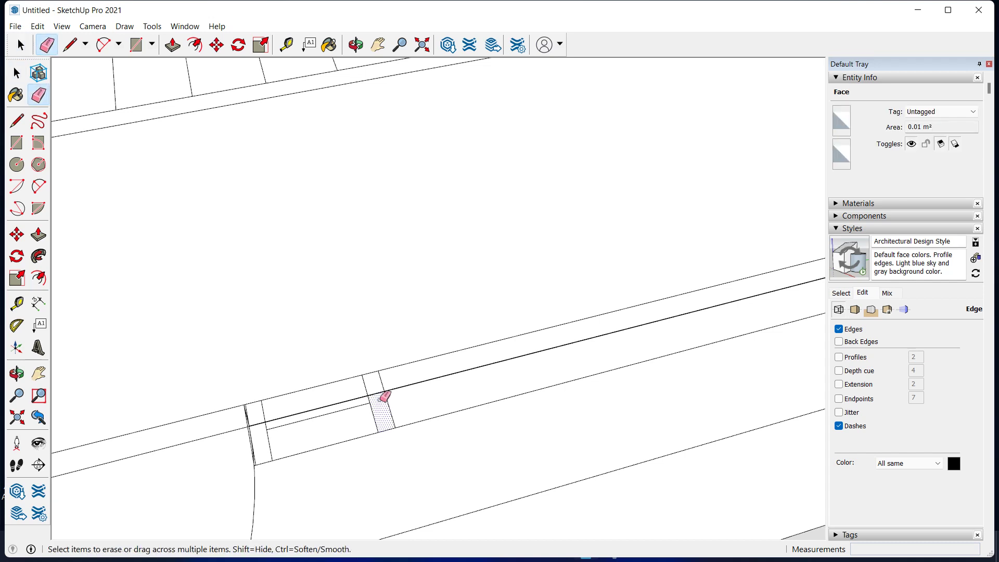
key(ctrl+y)
key(ctrl+z)
key(space)
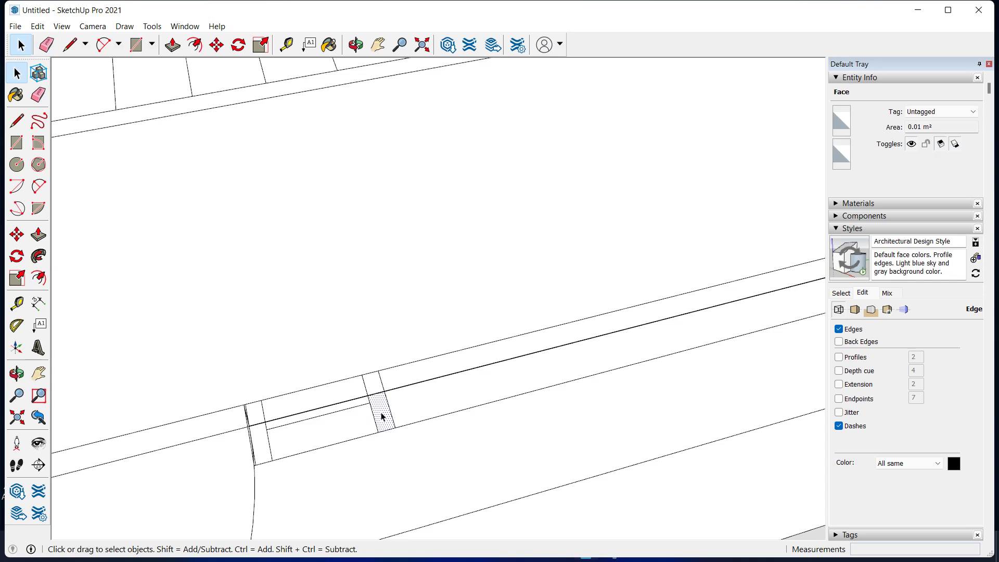
Push/Pull the right and left jamb squares up 3500 mm each.
key(p)
drag(382, 414, 383, 368)
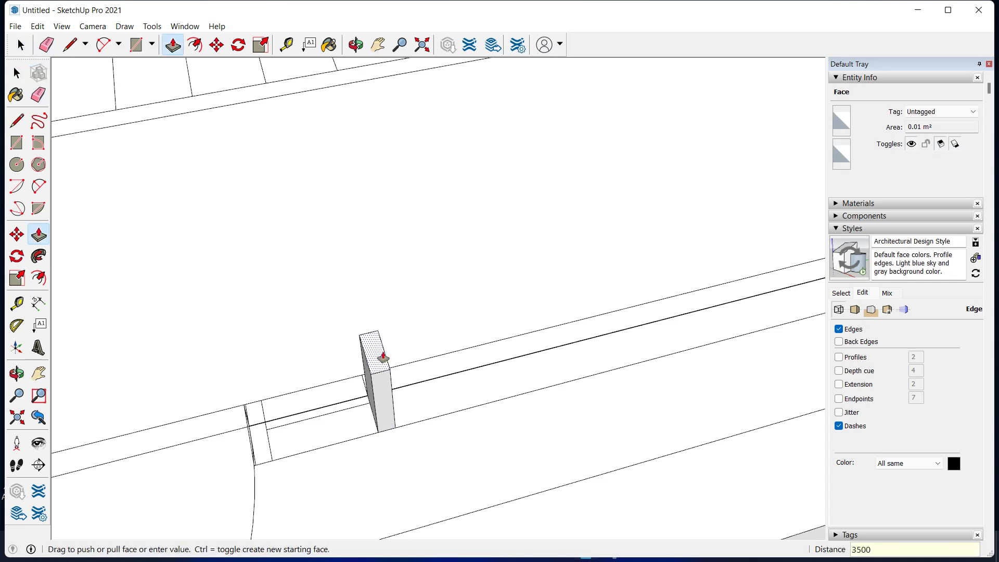
key(Return)
key(space)
click(278, 448)
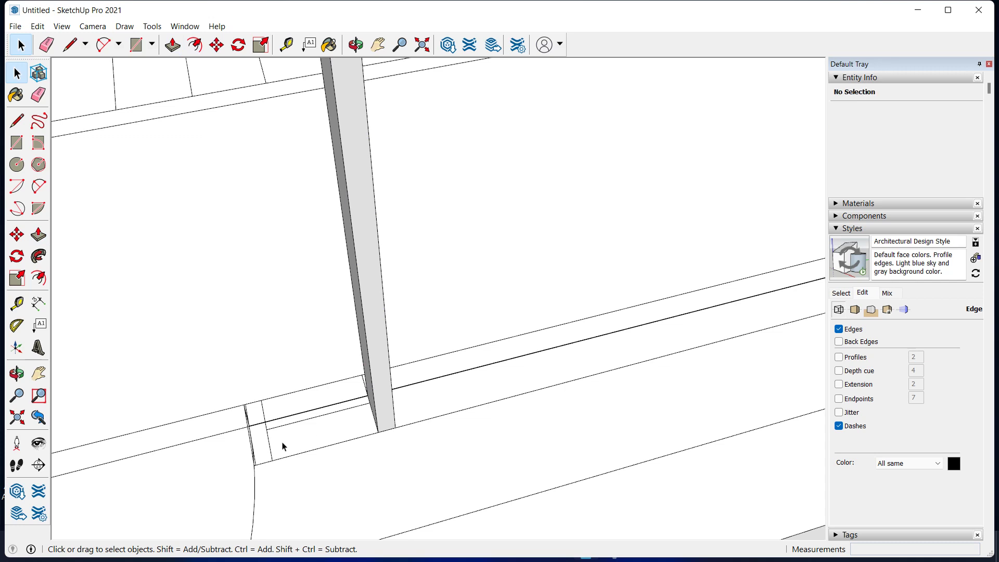
key(p)
drag(265, 457, 272, 398)
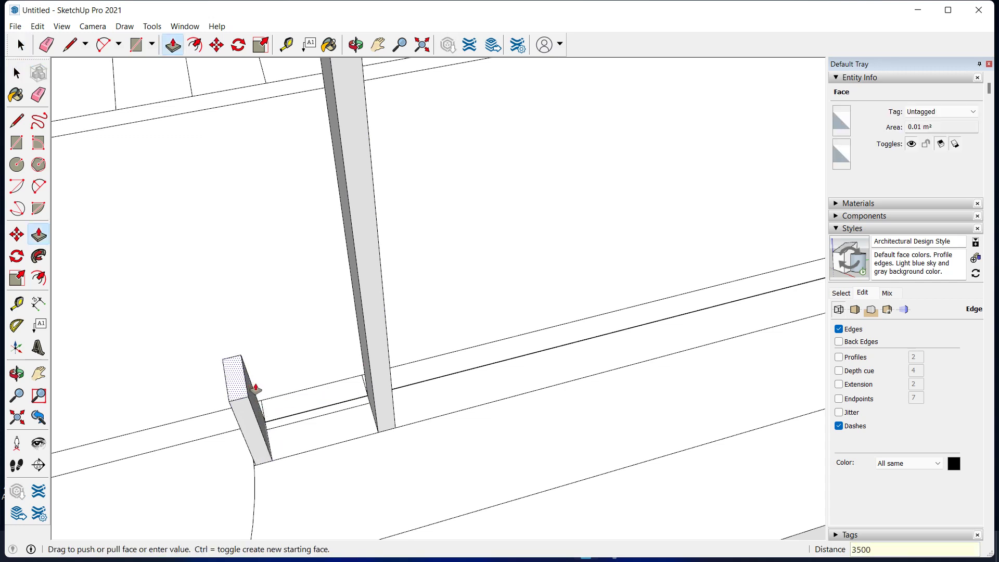
key(Return)
key(space)
scroll(307, 448, up, 2)
middle_drag(310, 448, 505, 473)
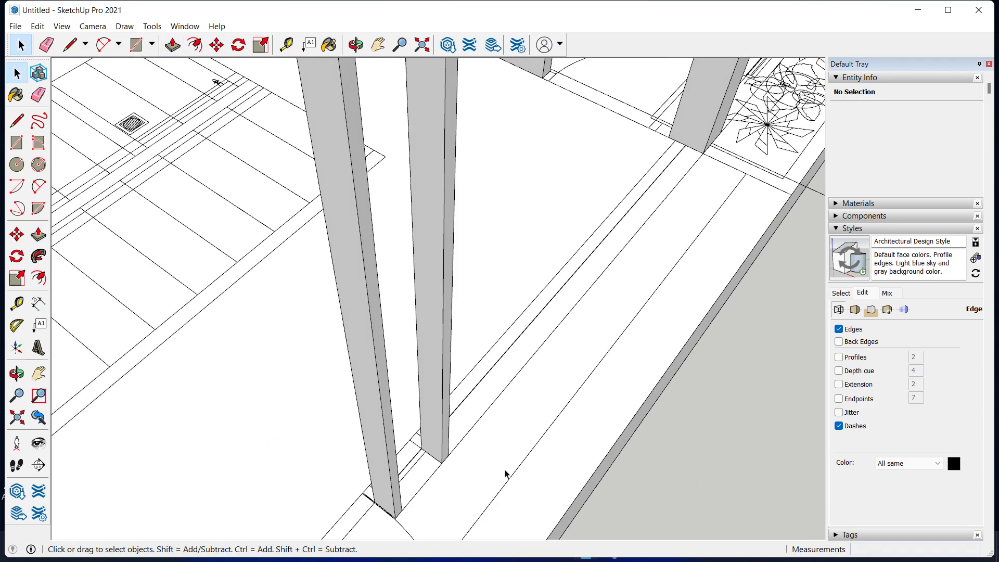
Raise the wall footprint beside the doorway with Push/Pull and orbit to view it.
scroll(505, 473, down, 5)
scroll(446, 467, up, 4)
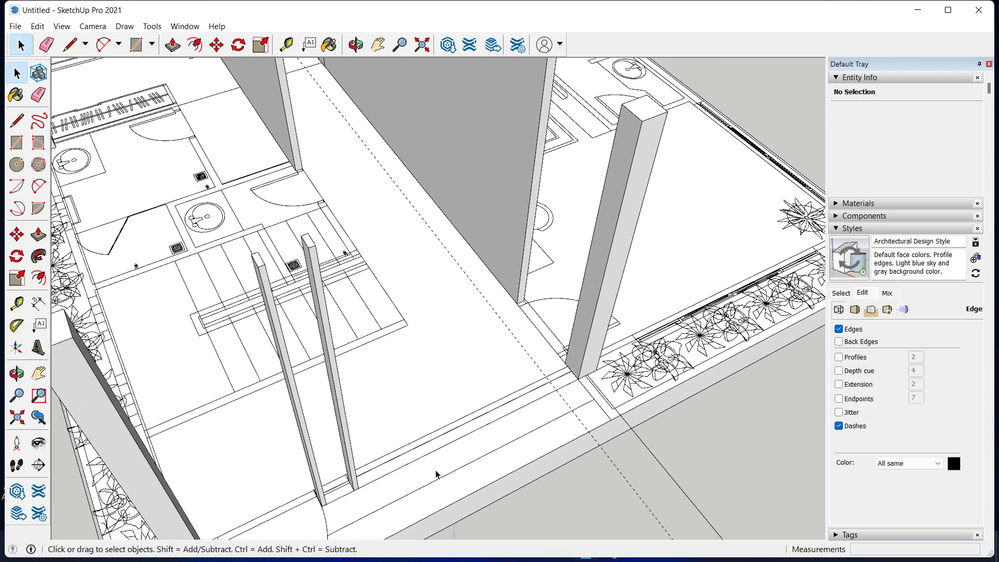
scroll(391, 451, up, 2)
scroll(389, 452, up, 1)
click(391, 455)
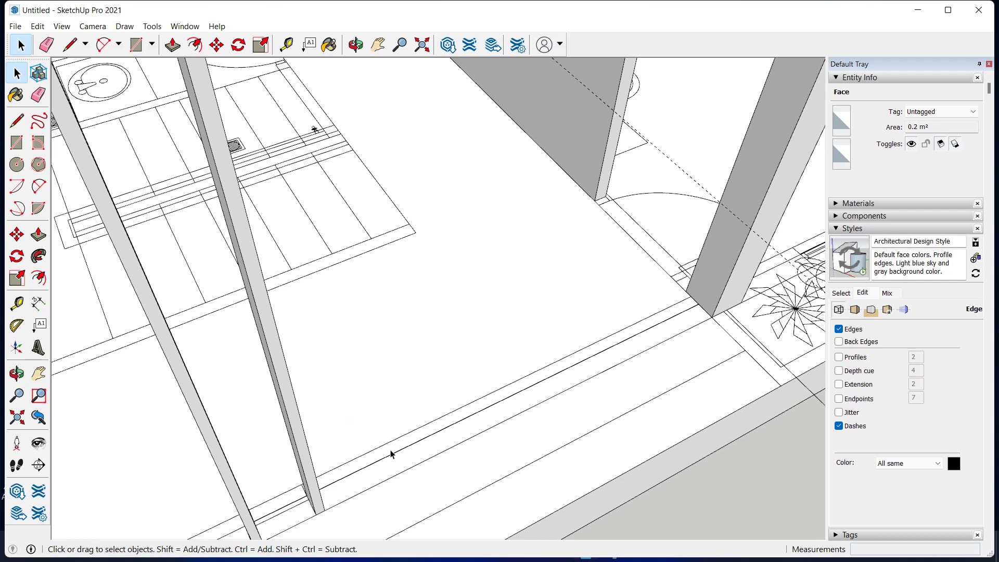
key(p)
drag(391, 455, 391, 396)
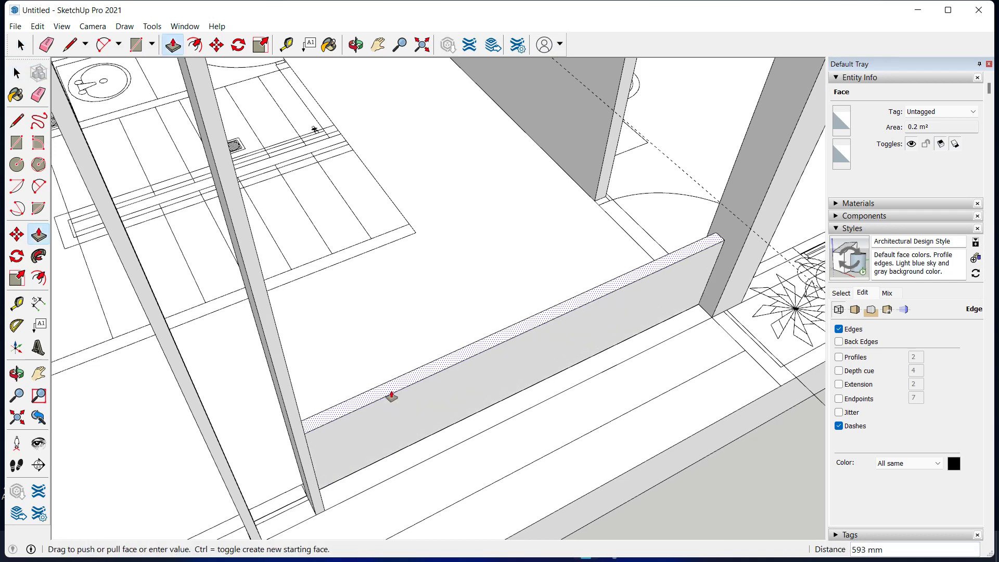
key(Return)
key(space)
mouse_move(402, 397)
middle_down()
mouse_move(439, 435)
mouse_move(388, 439)
middle_up()
mouse_move(389, 438)
mouse_down()
mouse_move(281, 385)
mouse_move(312, 338)
mouse_move(341, 350)
mouse_move(356, 419)
mouse_up()
scroll(355, 447, up, 3)
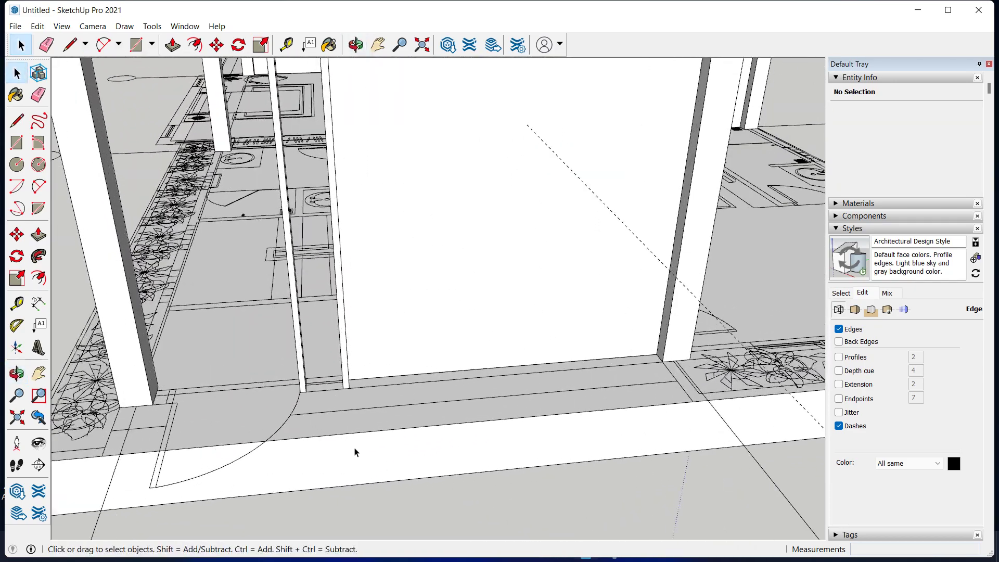
scroll(354, 469, up, 2)
scroll(310, 430, up, 2)
scroll(306, 442, up, 2)
Draw a rectangle across the doorway floor strip from the wall's bottom corner.
key(space)
scroll(330, 449, down, 2)
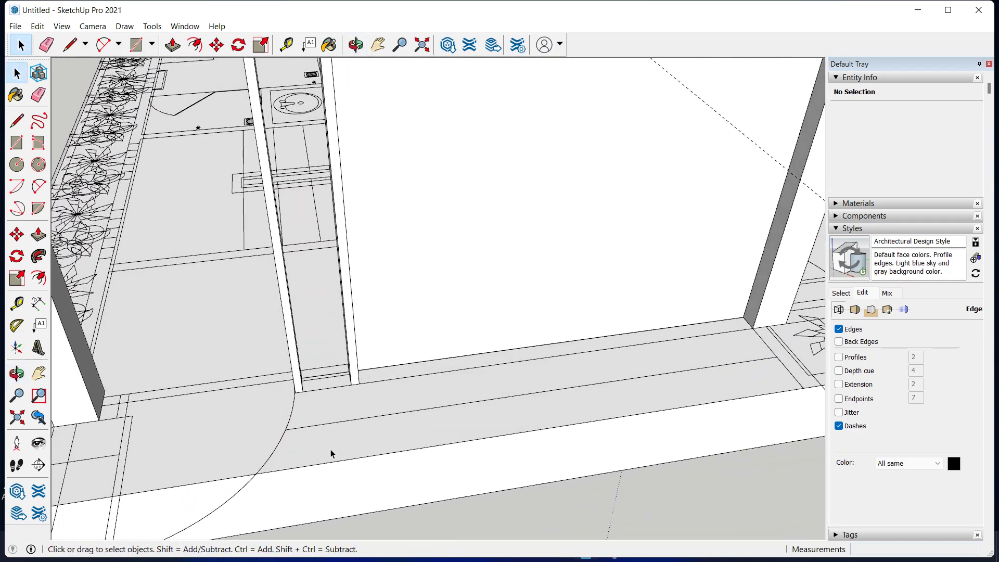
scroll(333, 448, down, 3)
shift+middle_drag(335, 447, 326, 436)
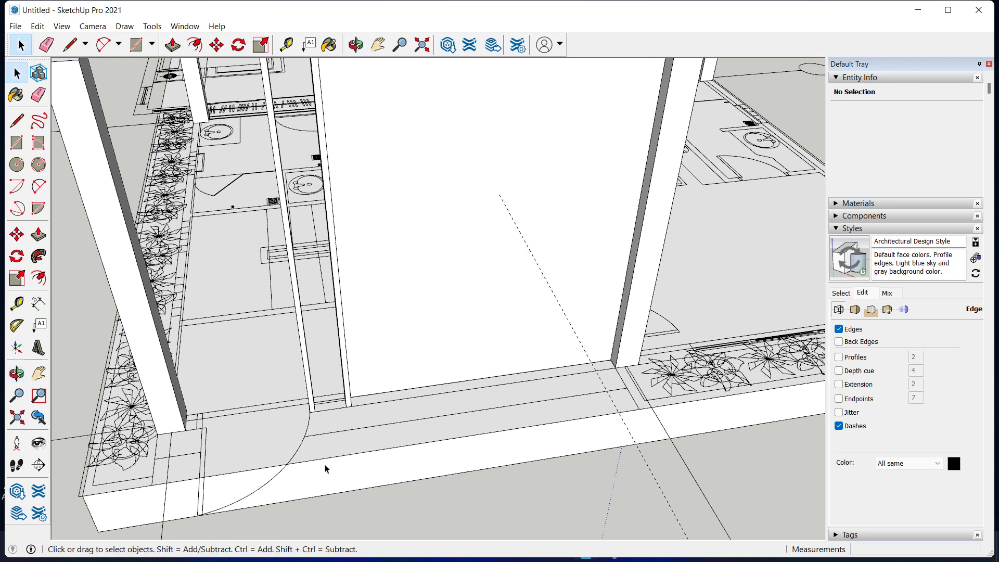
key(r)
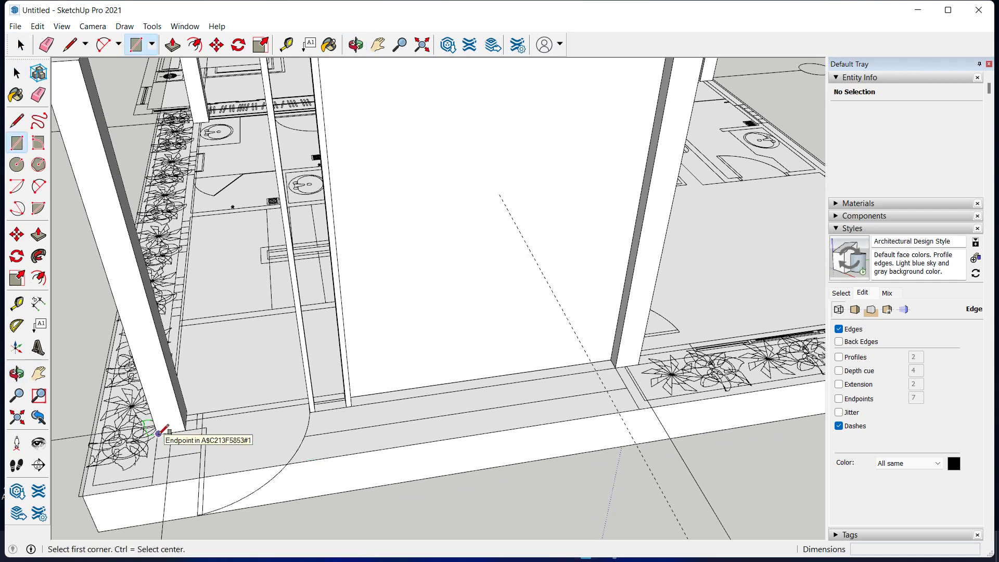
click(159, 433)
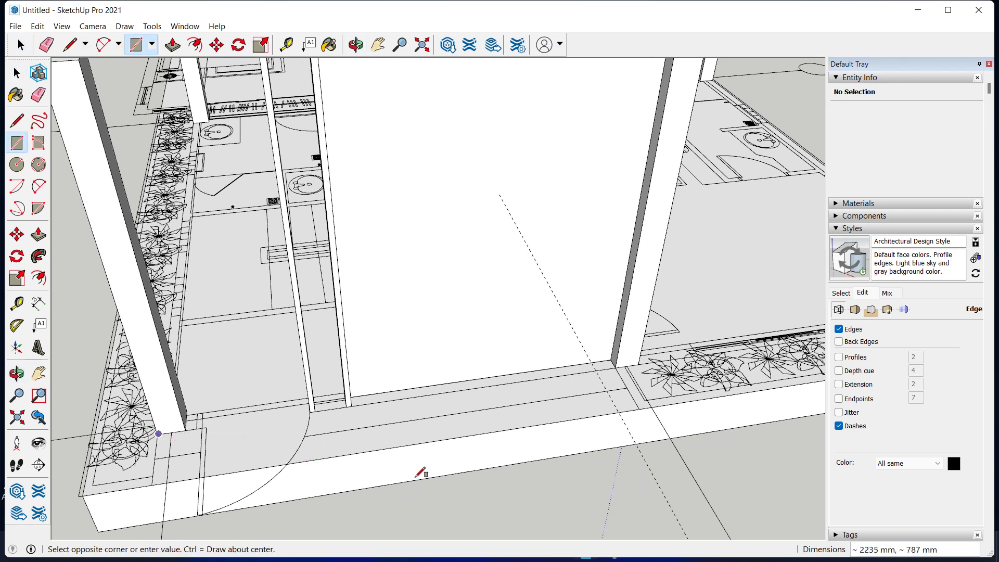
click(640, 408)
key(space)
middle_click(334, 446)
Draw a second rectangle over the floor strip and raise it 250 mm.
key(r)
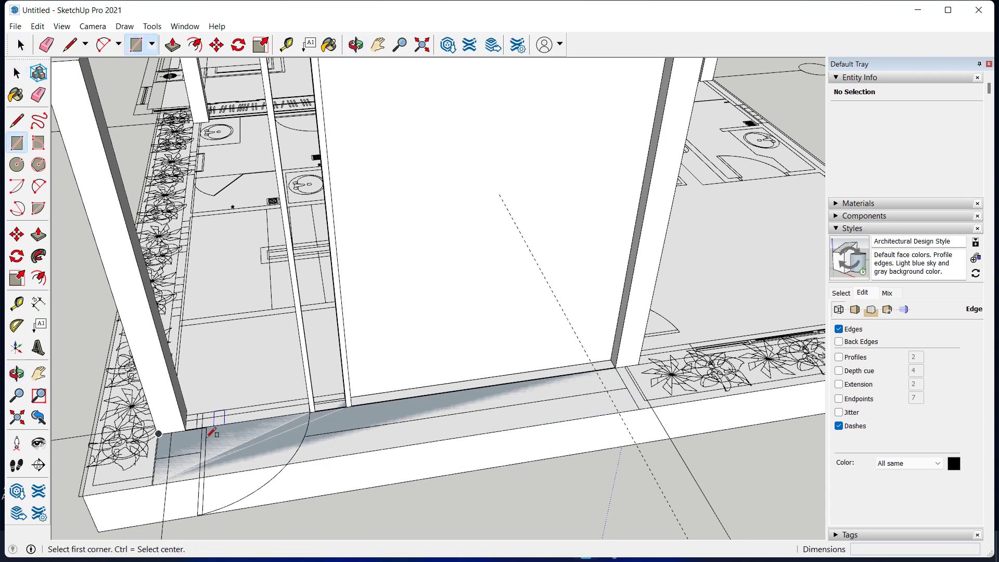
click(158, 441)
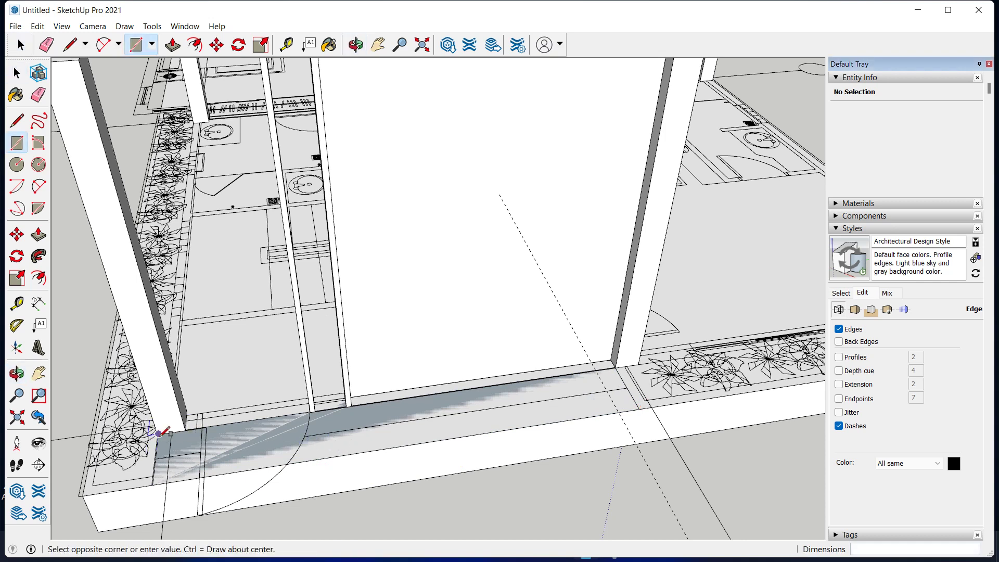
click(627, 384)
key(space)
click(551, 425)
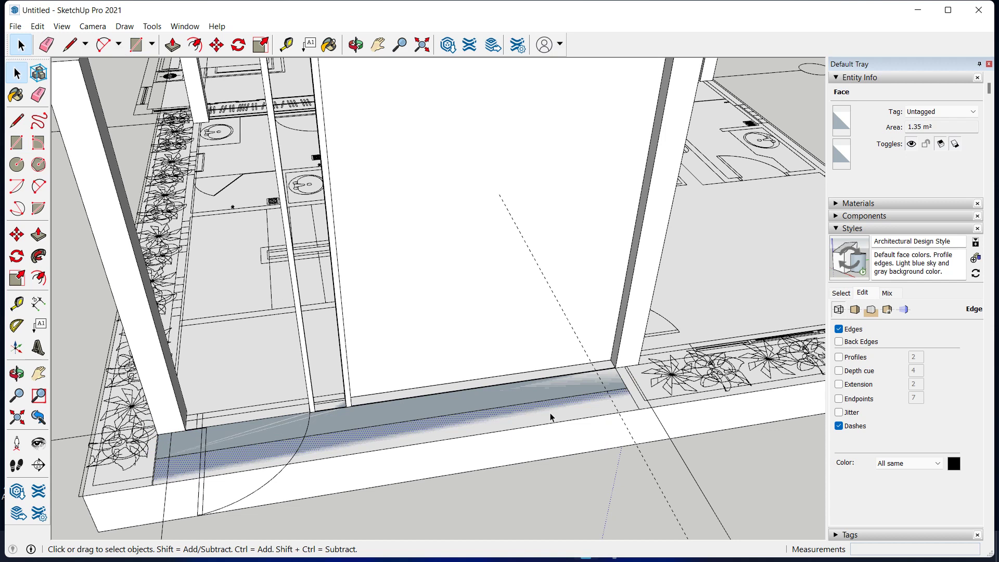
key(p)
drag(550, 419, 553, 434)
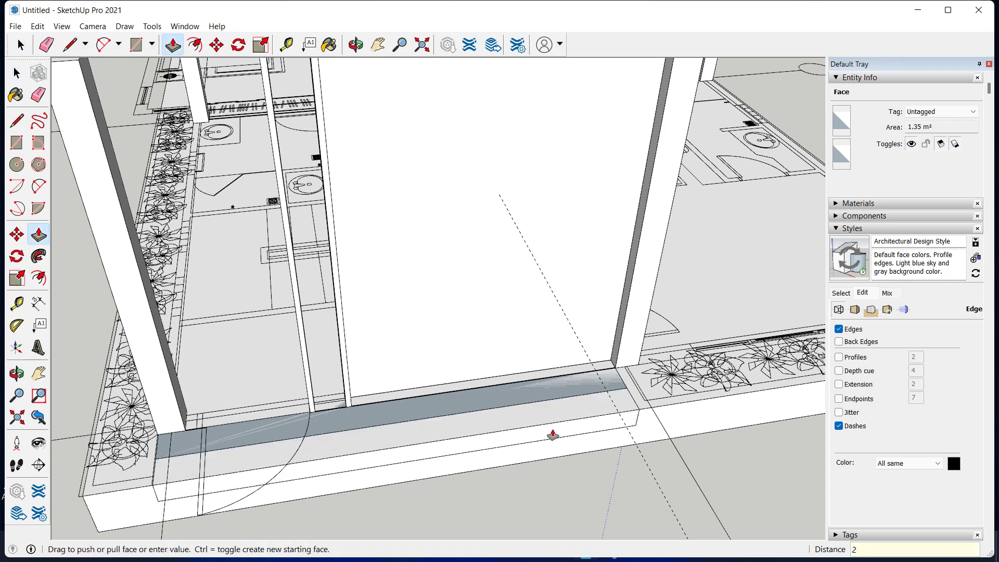
click(552, 434)
Orbit to inspect the raised strip and select the white front strip face.
key(space)
mouse_move(506, 489)
middle_down()
mouse_move(573, 348)
mouse_move(454, 386)
mouse_move(532, 428)
middle_up()
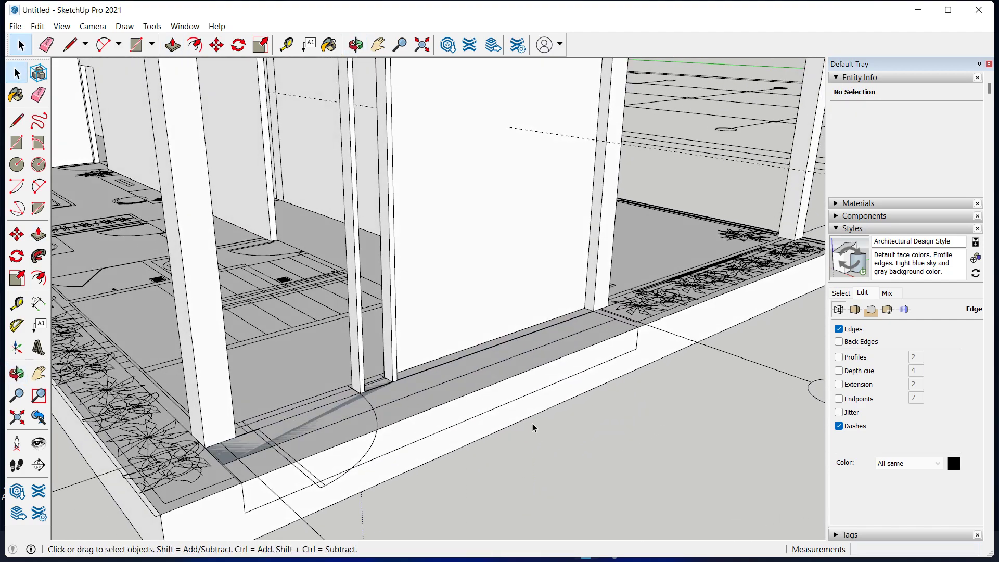
mouse_move(471, 403)
middle_down()
mouse_move(455, 430)
mouse_move(408, 459)
mouse_move(364, 436)
mouse_move(348, 439)
middle_up()
click(368, 427)
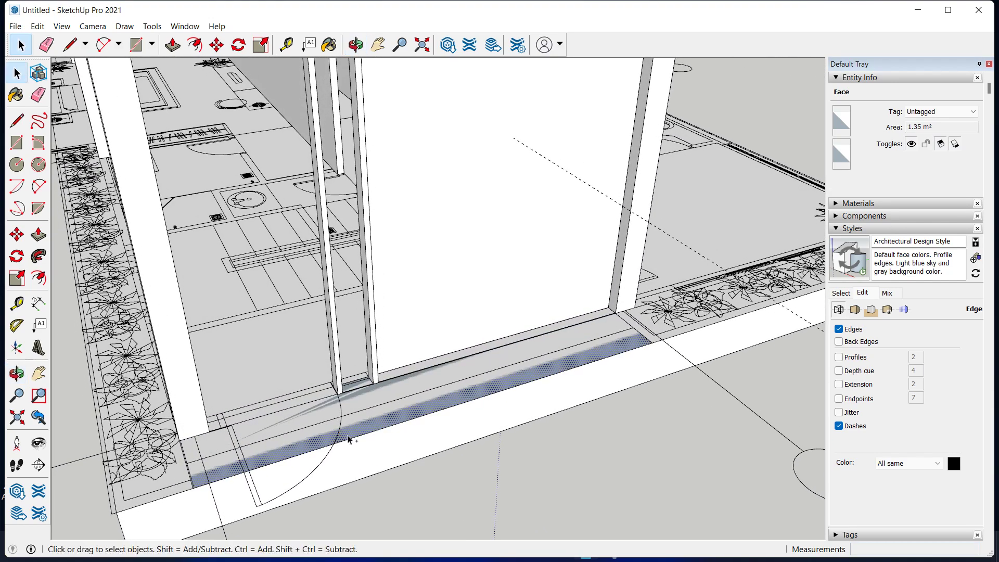
click(358, 435)
click(360, 452)
Draw a 300 mm-wide rectangle along the step below the doorway.
key(r)
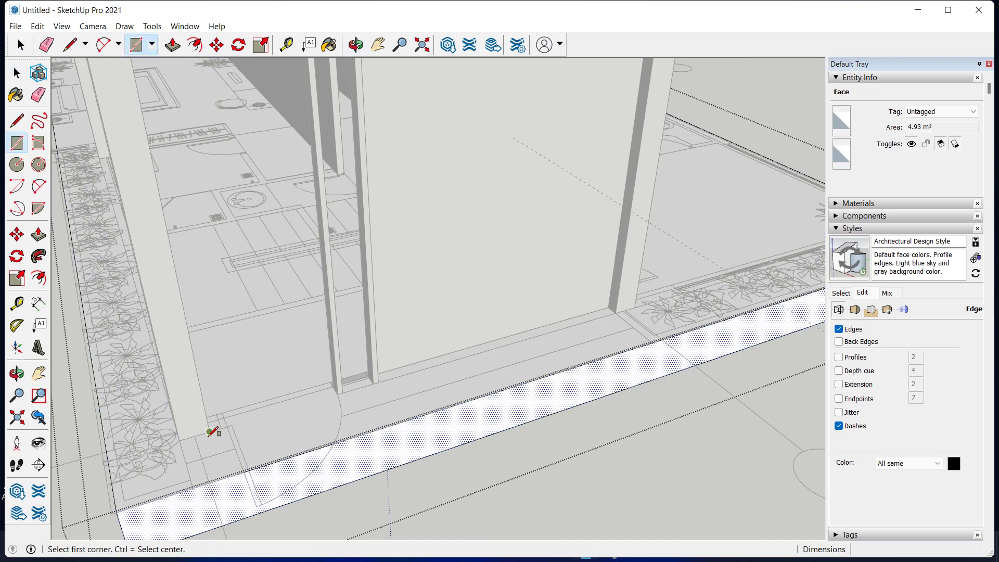
click(185, 463)
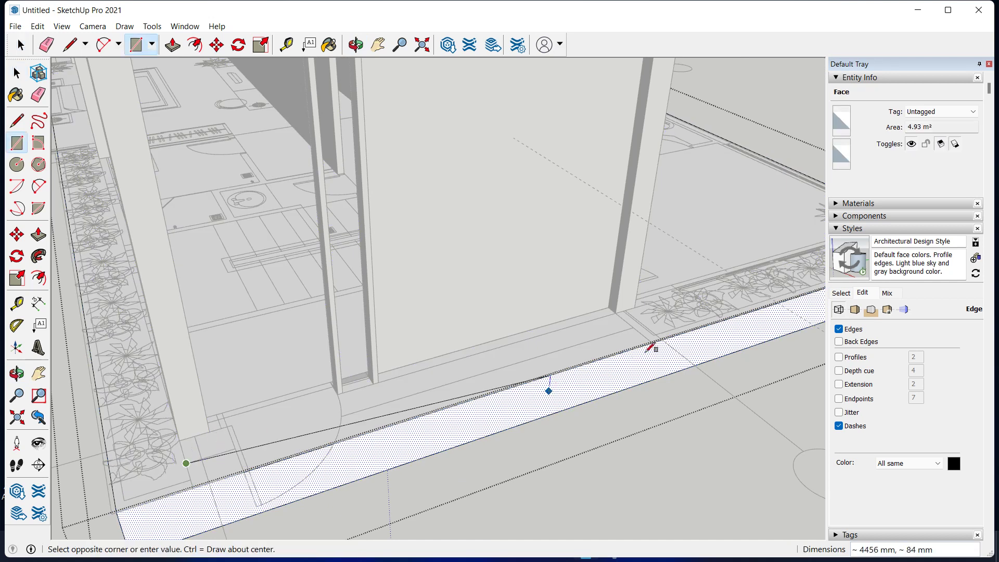
key(Escape)
key(space)
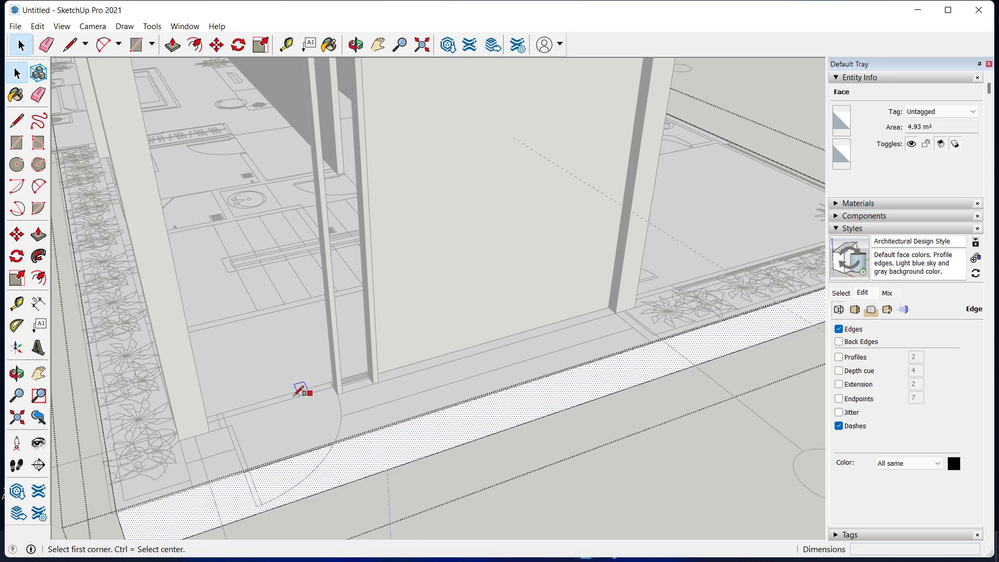
key(r)
click(203, 458)
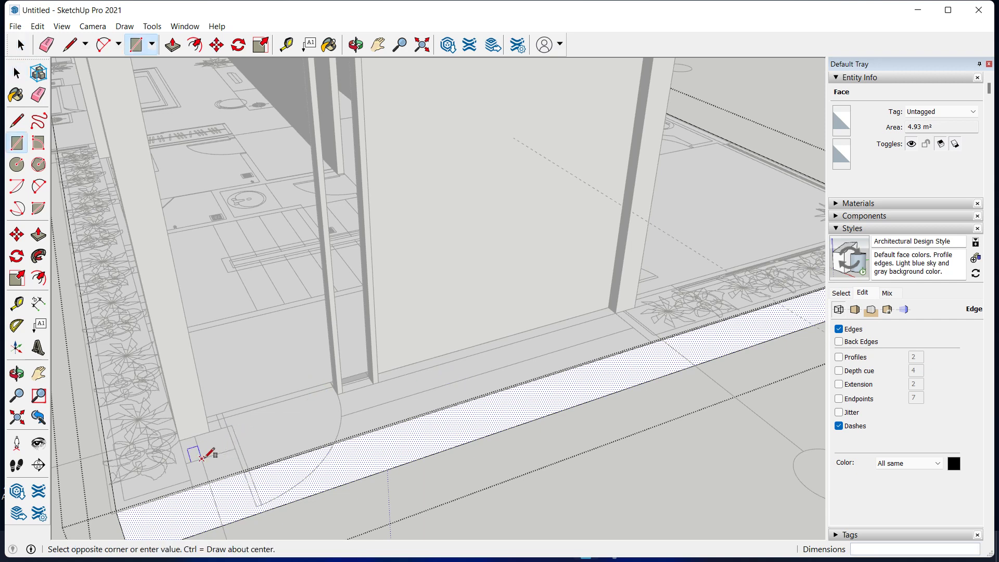
click(655, 341)
key(space)
Push the 300 mm strip down 250 mm into the slab to form the recessed step.
click(613, 352)
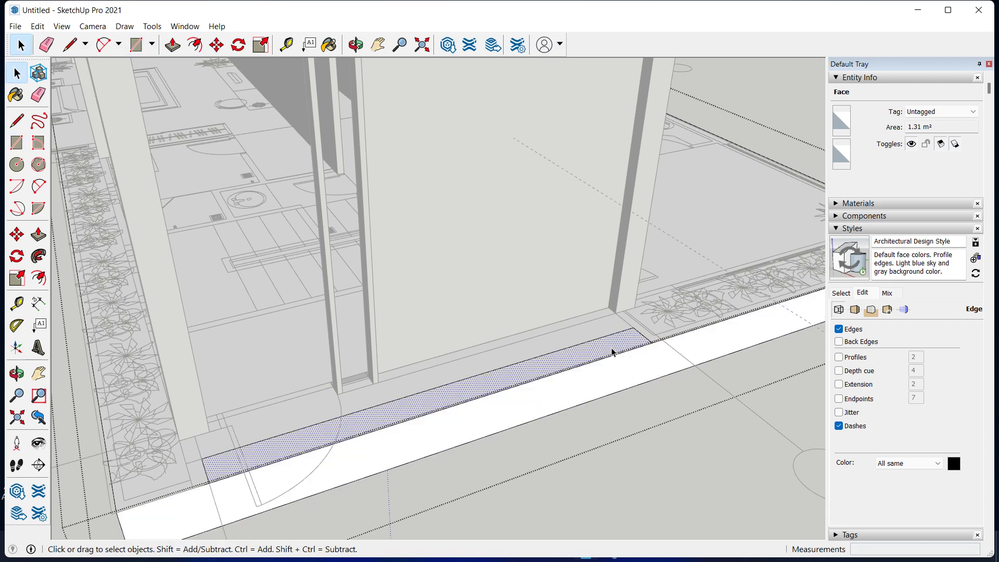
key(p)
drag(613, 352, 614, 375)
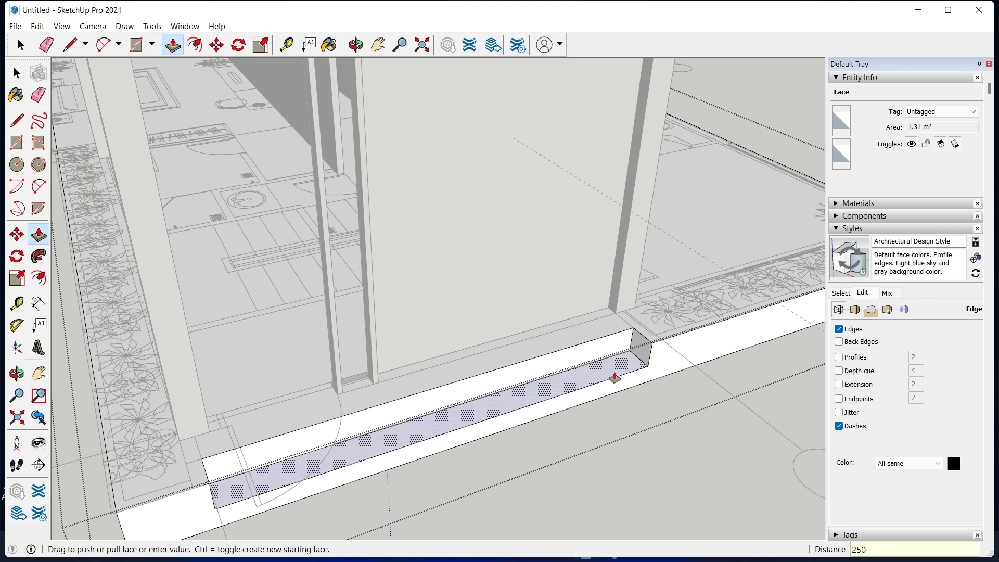
key(Return)
key(space)
click(607, 473)
mouse_move(607, 472)
middle_down()
mouse_move(579, 399)
mouse_move(564, 436)
mouse_move(604, 470)
mouse_move(563, 473)
mouse_move(457, 406)
middle_up()
Orbit the view to the narrow pillar beside the wall.
scroll(401, 397, up, 2)
scroll(373, 385, up, 3)
scroll(373, 385, down, 3)
scroll(368, 404, down, 3)
mouse_move(397, 330)
middle_down()
mouse_move(357, 323)
mouse_move(378, 466)
mouse_move(411, 416)
middle_up()
scroll(384, 454, up, 2)
scroll(378, 468, up, 3)
scroll(409, 411, down, 3)
scroll(395, 384, down, 2)
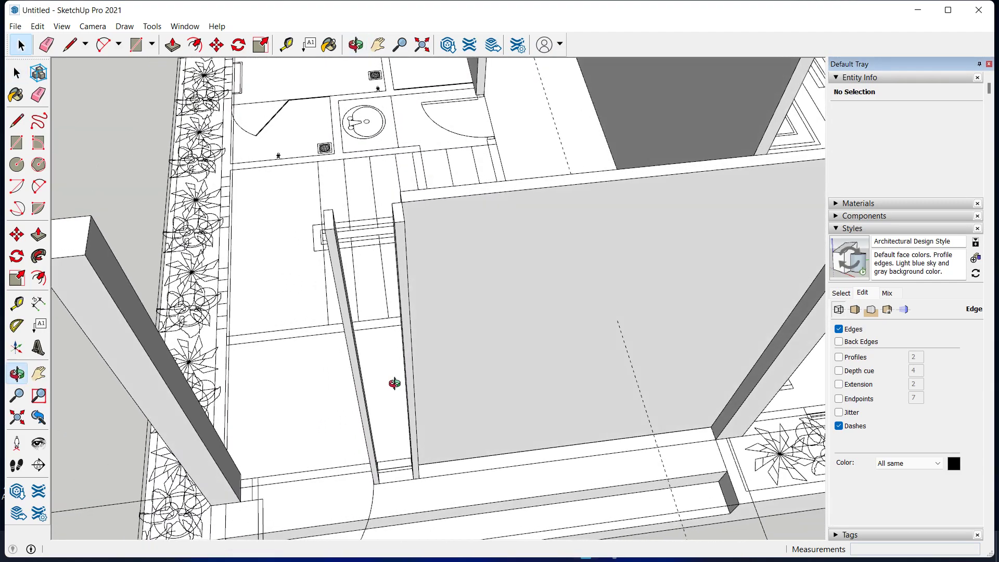
mouse_move(360, 287)
middle_down()
mouse_move(379, 301)
mouse_move(529, 273)
mouse_move(537, 252)
mouse_move(442, 248)
mouse_move(386, 297)
mouse_move(431, 361)
mouse_move(391, 345)
mouse_move(388, 411)
mouse_move(280, 338)
middle_up()
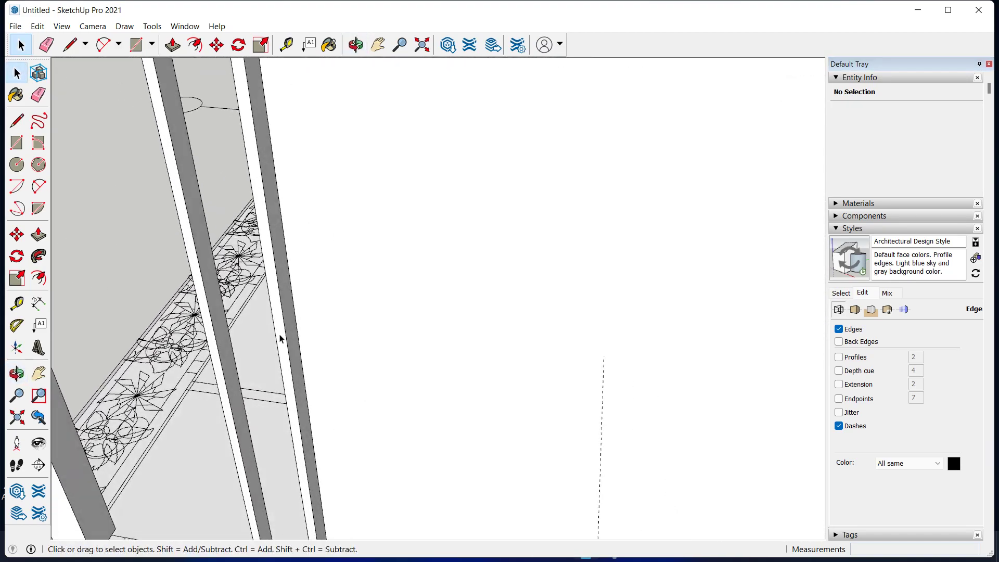
key(l)
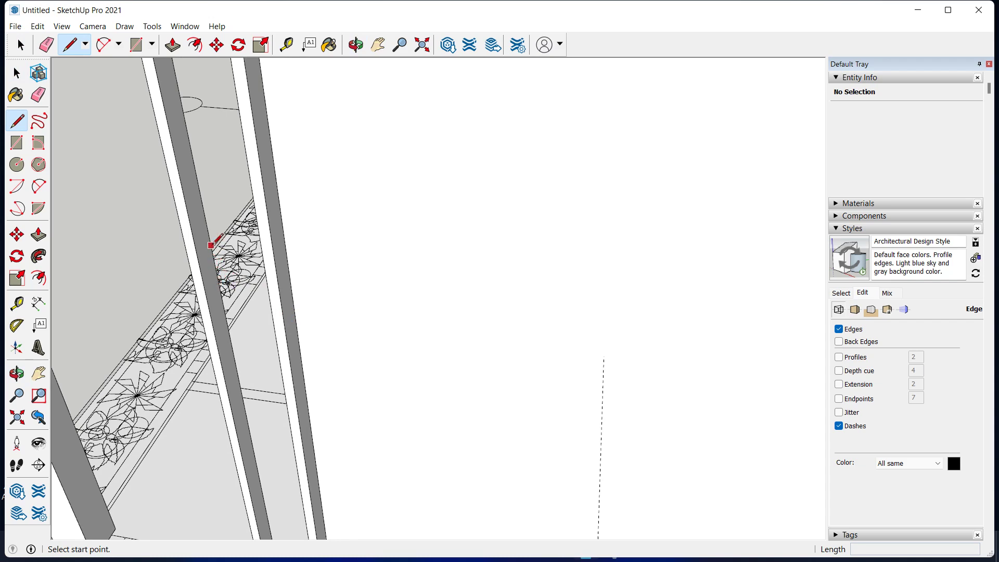
mouse_move(207, 210)
middle_down()
mouse_move(218, 208)
mouse_move(249, 345)
middle_up()
key(space)
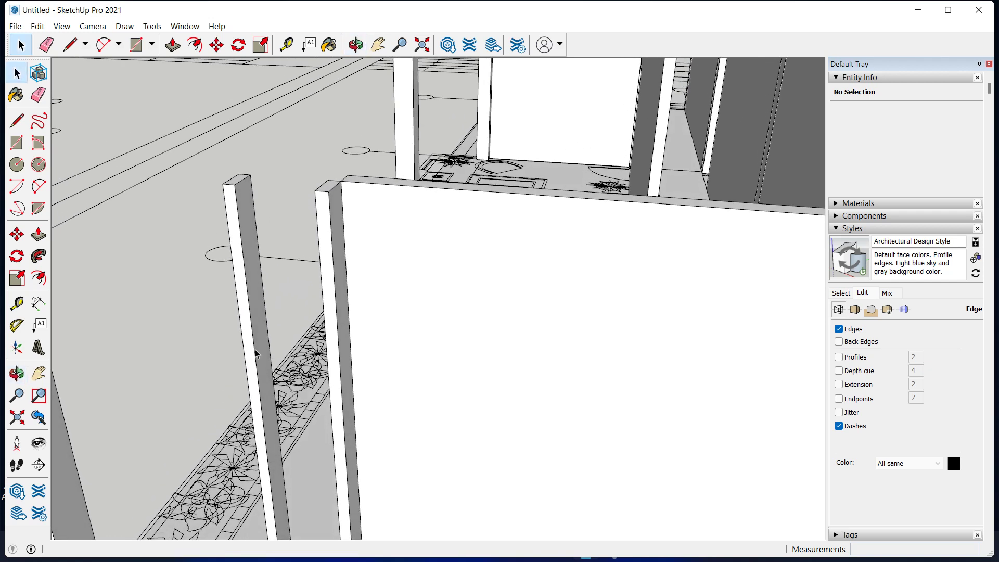
Pull the narrow pillar face outward about 219 mm as a door jamb.
click(266, 359)
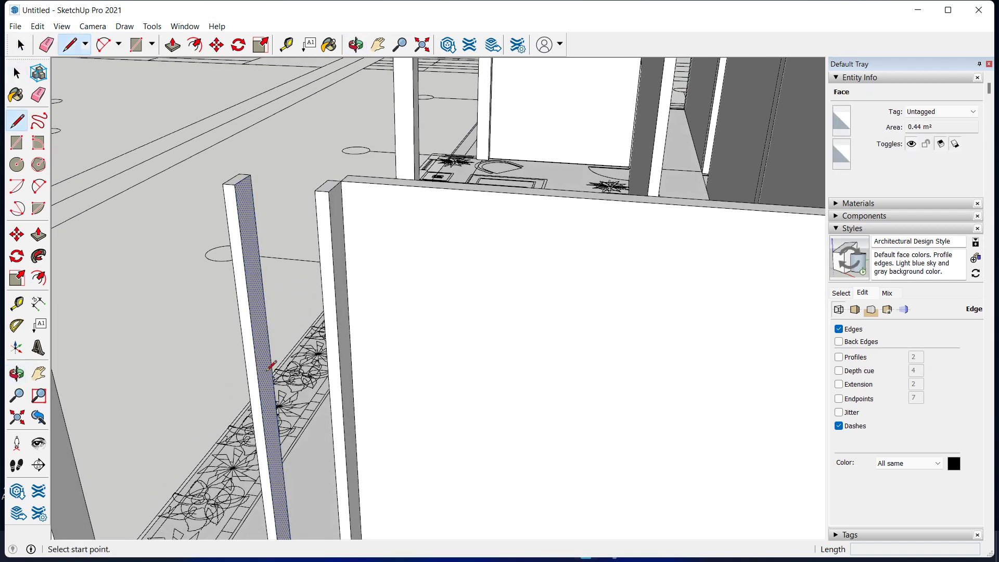
click(261, 402)
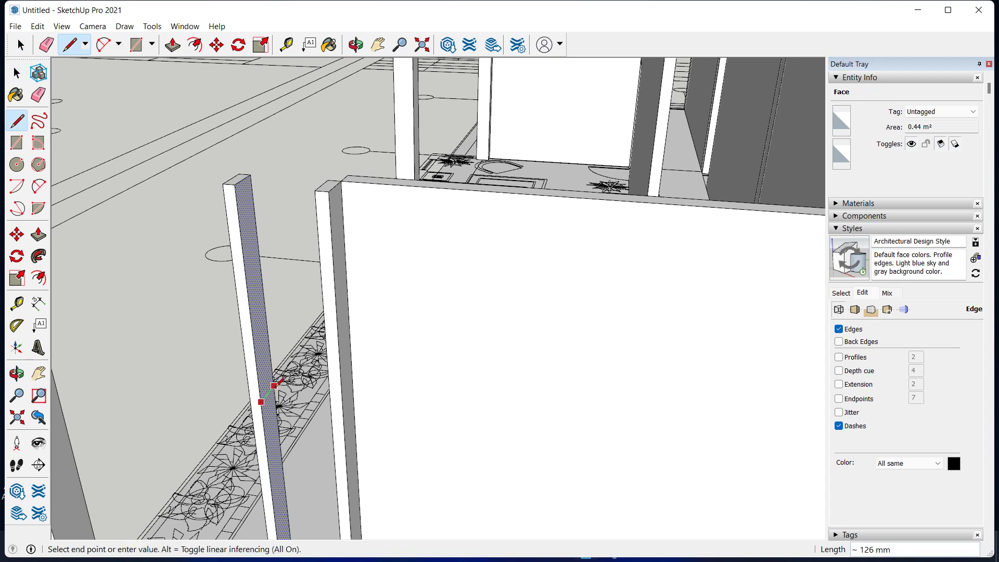
key(space)
key(p)
click(263, 372)
click(323, 371)
Select the stray 910 mm vertical edge at the wall joint for erasing.
middle_drag(330, 372, 747, 484)
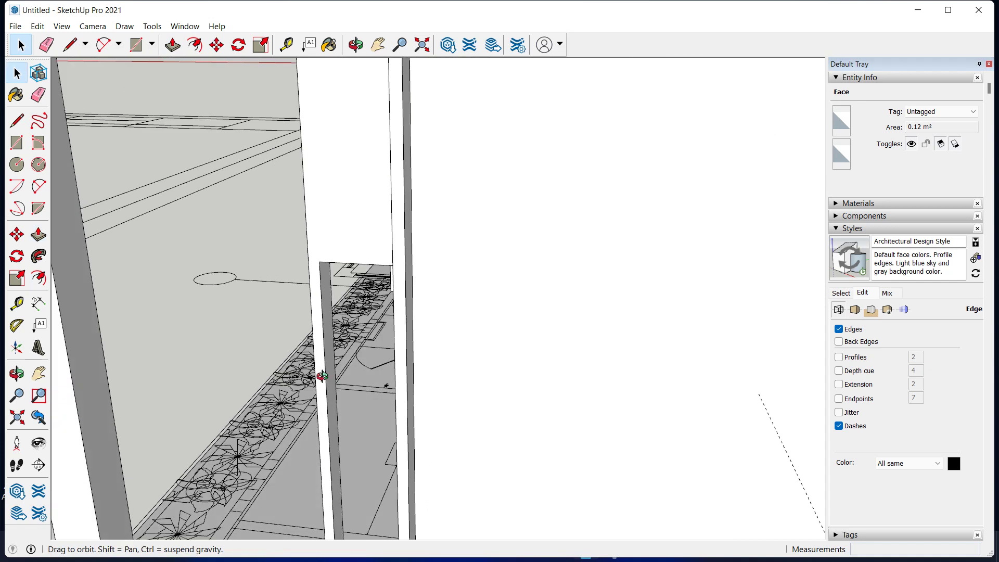
mouse_move(364, 417)
middle_down()
mouse_move(394, 446)
mouse_move(399, 486)
mouse_move(373, 473)
middle_up()
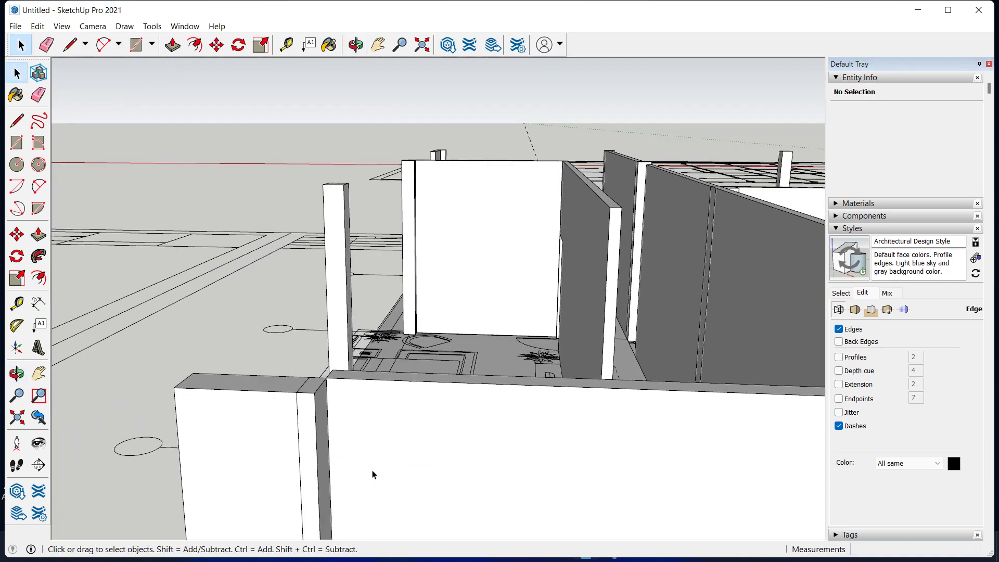
click(316, 427)
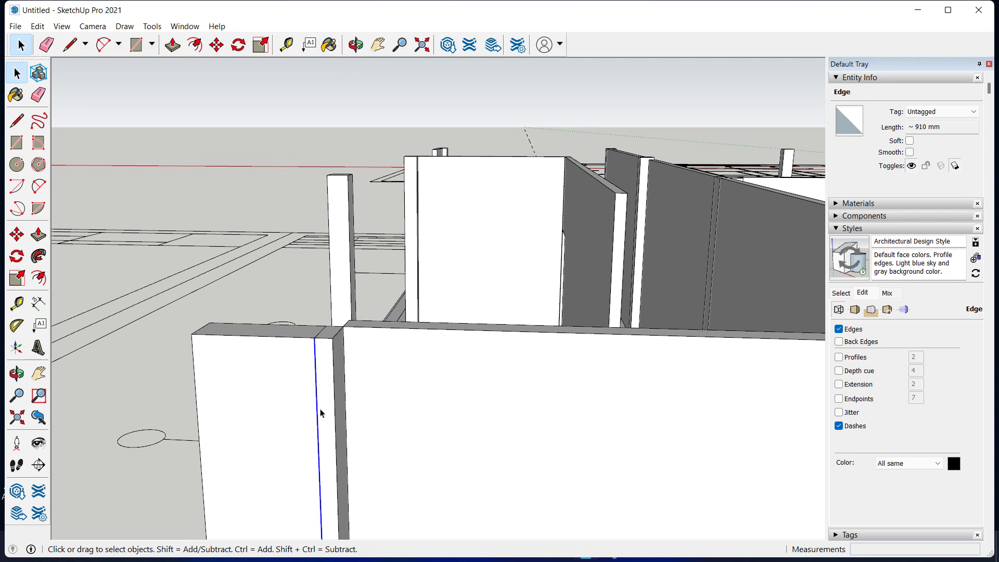
key(e)
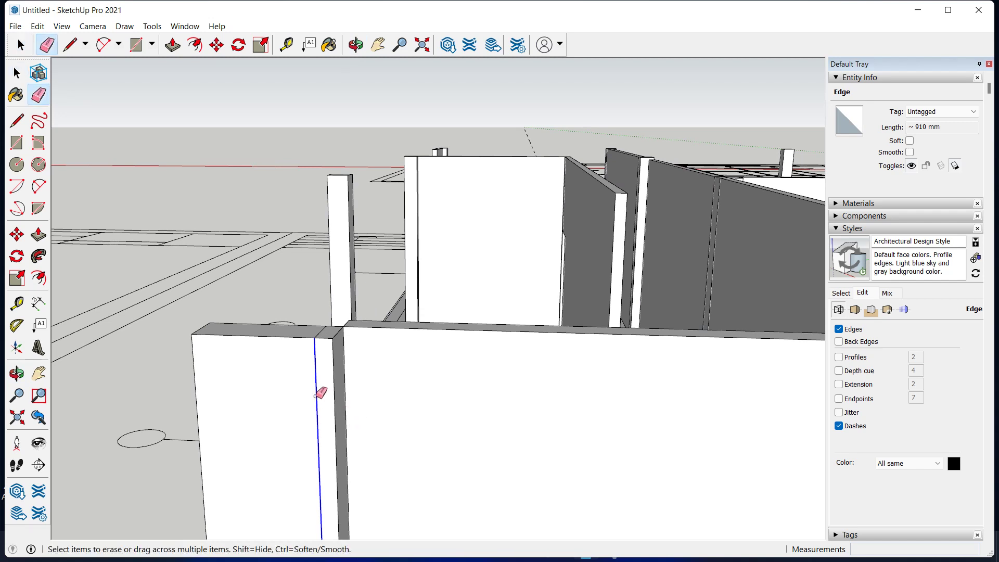
middle_drag(317, 393, 325, 369)
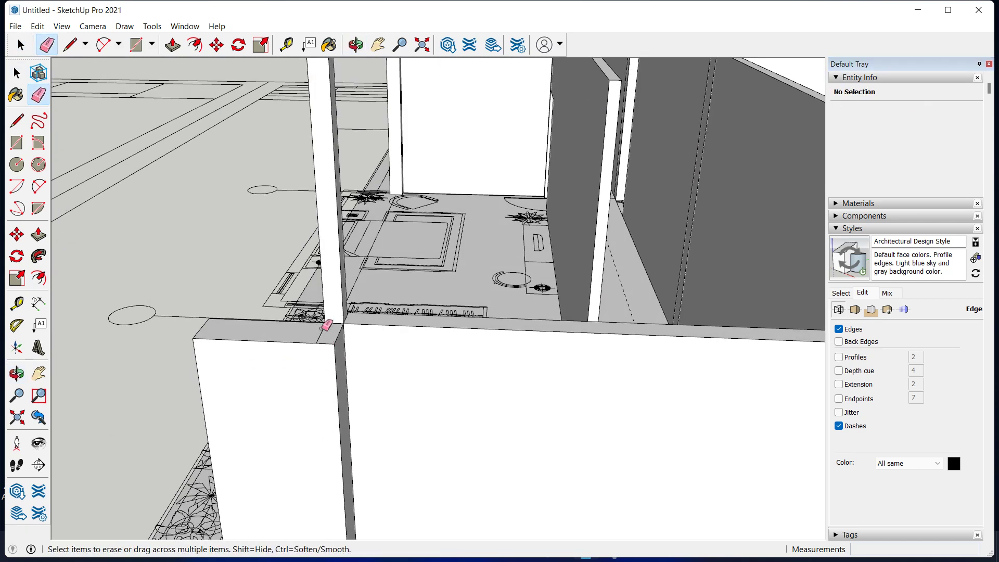
mouse_move(333, 421)
middle_down()
mouse_move(409, 330)
mouse_move(270, 352)
mouse_move(279, 357)
mouse_move(123, 363)
mouse_move(169, 393)
middle_up()
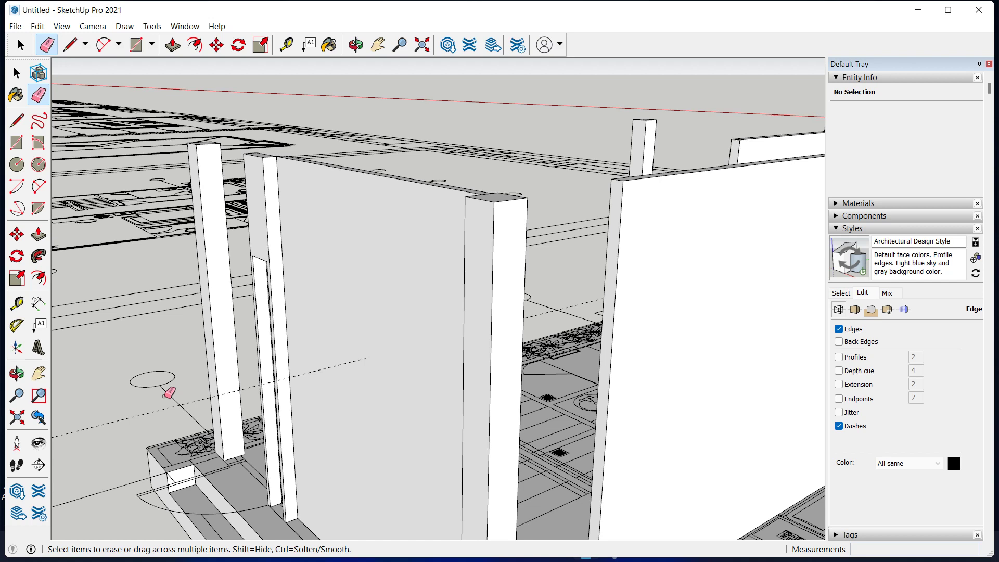
Draw a rectangle face closing the narrow gap between the post and the wall.
mouse_move(332, 366)
middle_down()
mouse_move(346, 375)
mouse_move(332, 357)
mouse_move(259, 326)
mouse_move(443, 371)
middle_up()
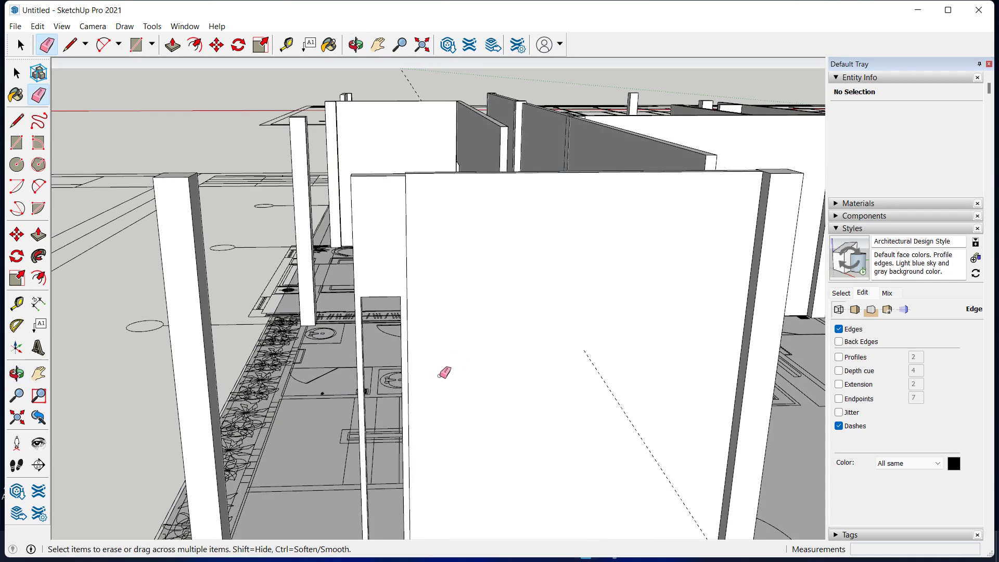
scroll(368, 372, up, 5)
key(space)
mouse_move(322, 318)
middle_down()
mouse_move(296, 289)
mouse_move(299, 240)
mouse_move(301, 368)
mouse_move(276, 301)
mouse_move(302, 379)
middle_up()
key(r)
click(310, 198)
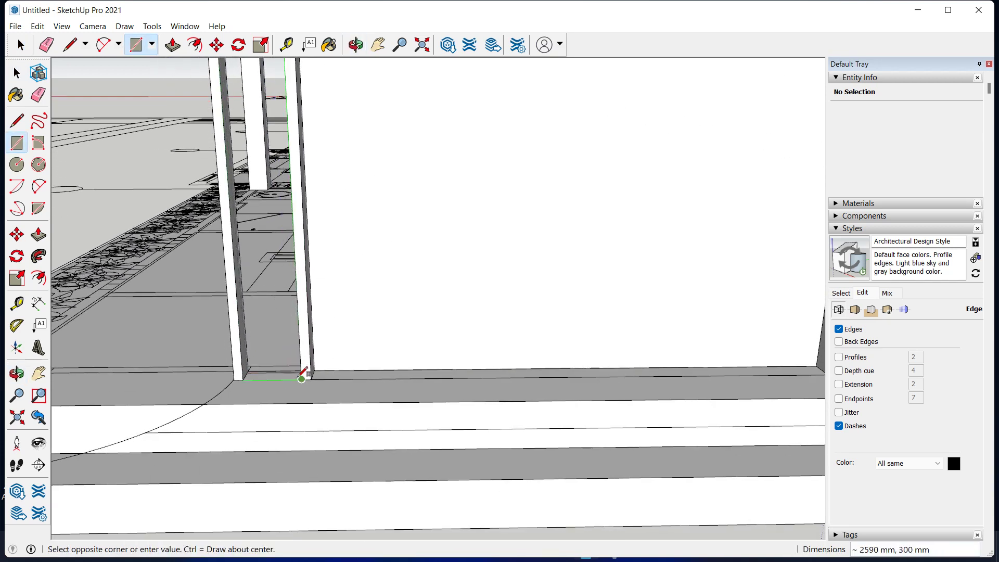
click(302, 378)
key(space)
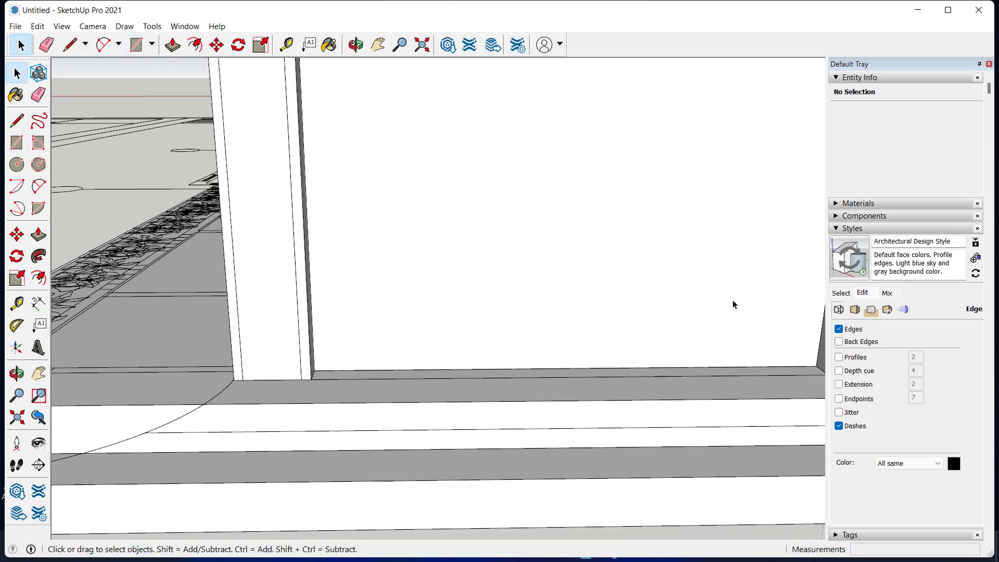
Switch the Materials panel to the Glass and Mirrors collection.
key(b)
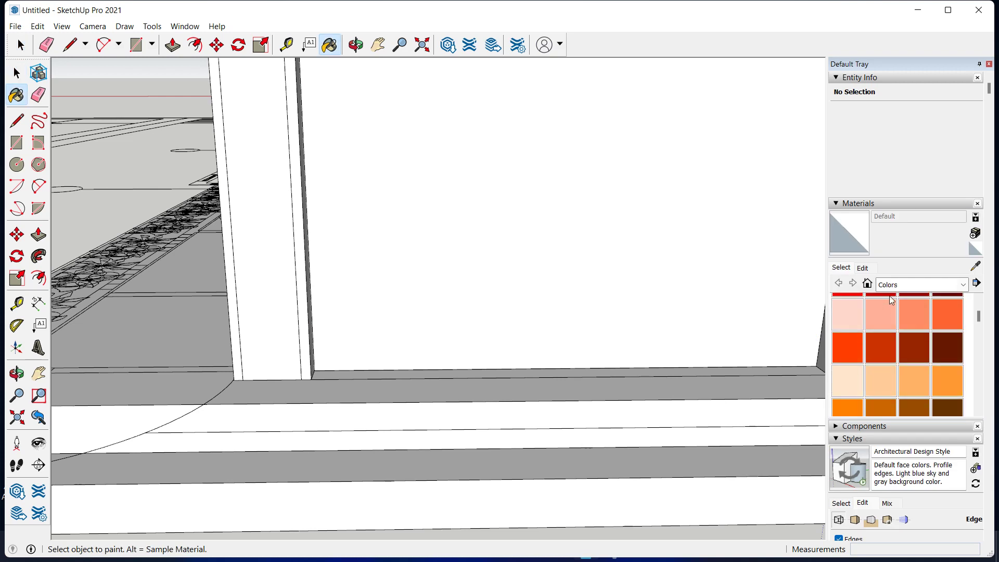
click(893, 287)
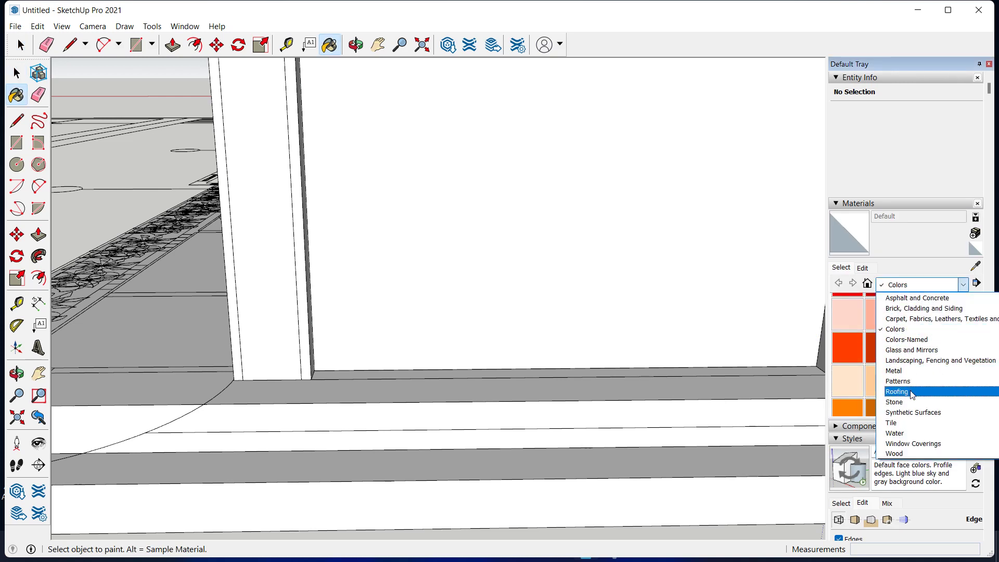
click(909, 349)
click(884, 317)
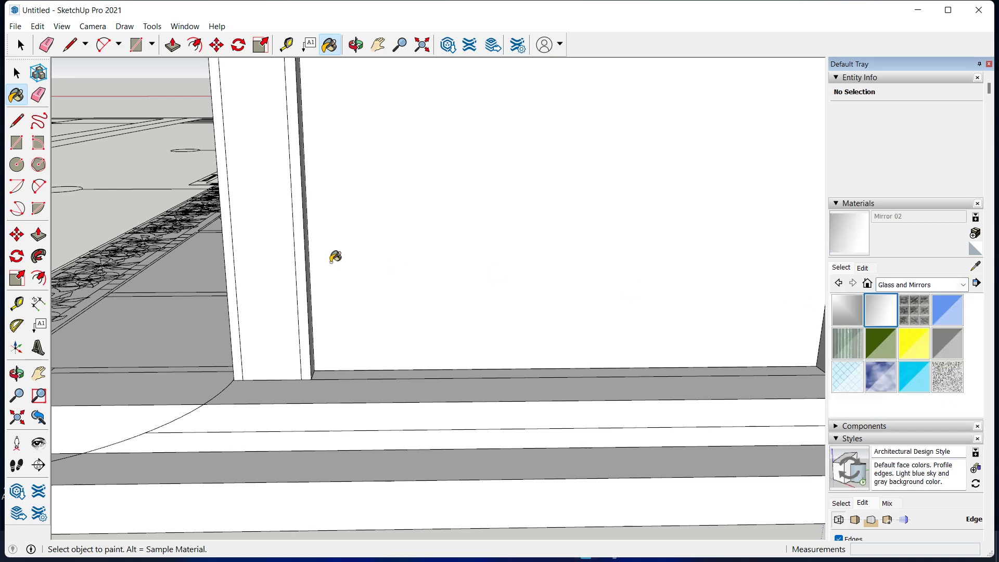
Pick Translucent Glass Tinted as the active paint material.
mouse_move(283, 252)
middle_down()
mouse_move(280, 279)
mouse_move(508, 333)
mouse_move(450, 342)
mouse_move(335, 323)
middle_up()
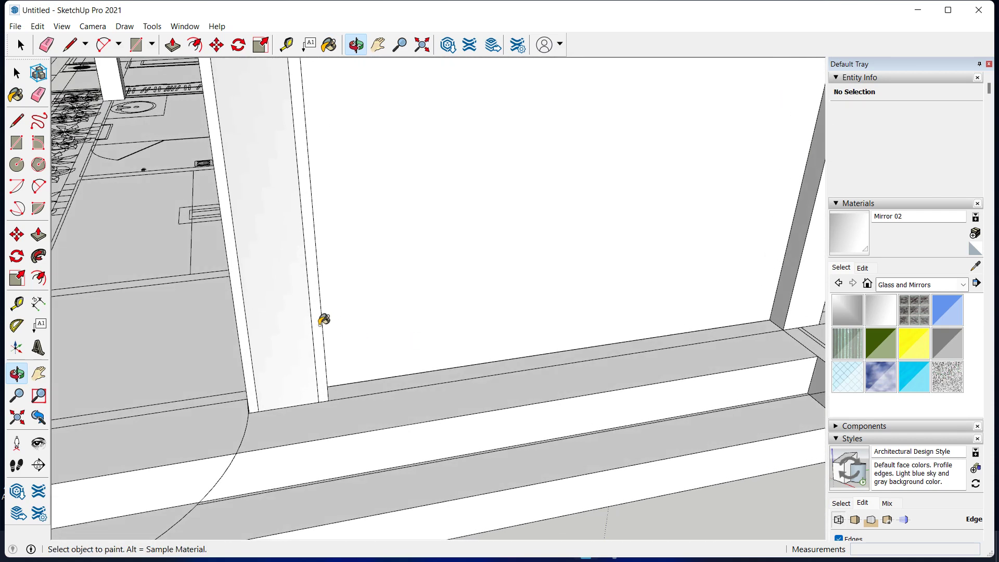
mouse_move(292, 299)
middle_down()
mouse_move(669, 379)
mouse_move(606, 277)
mouse_move(667, 290)
mouse_move(644, 251)
mouse_move(452, 287)
mouse_move(320, 224)
middle_up()
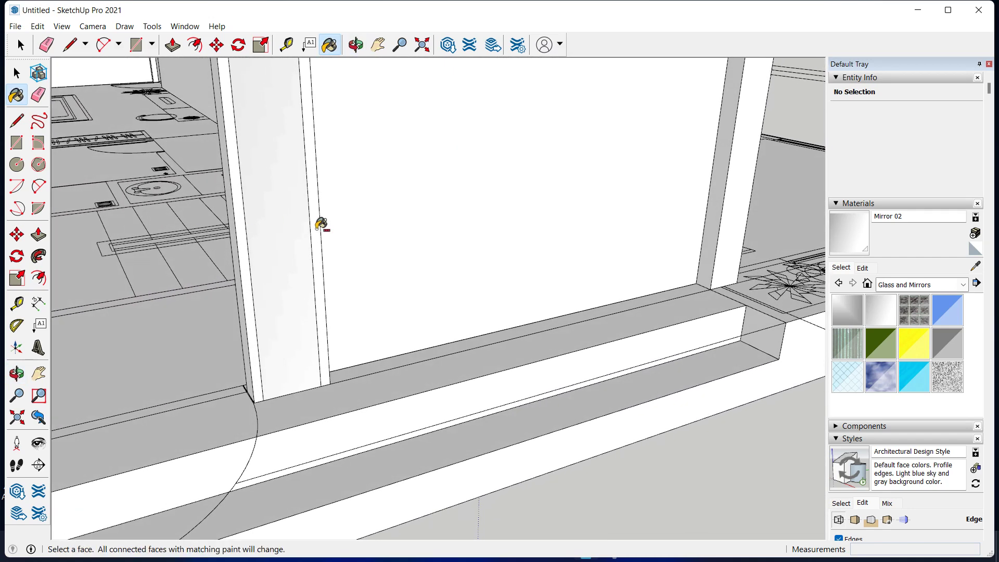
alt+click(295, 243)
middle_drag(296, 245, 220, 276)
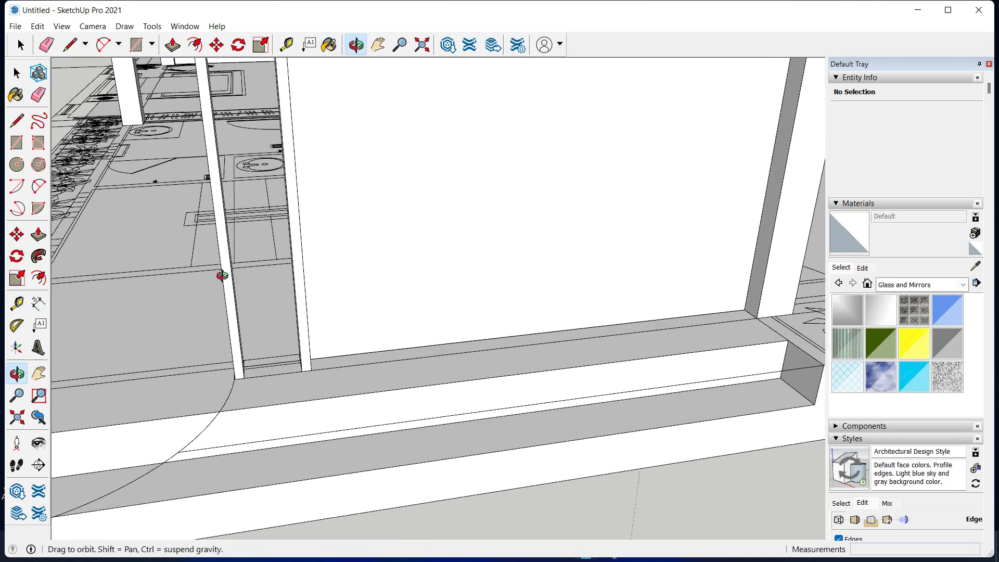
middle_drag(661, 304, 821, 335)
click(914, 376)
mouse_move(613, 289)
middle_down()
mouse_move(658, 438)
mouse_move(396, 427)
mouse_move(426, 381)
middle_up()
key(space)
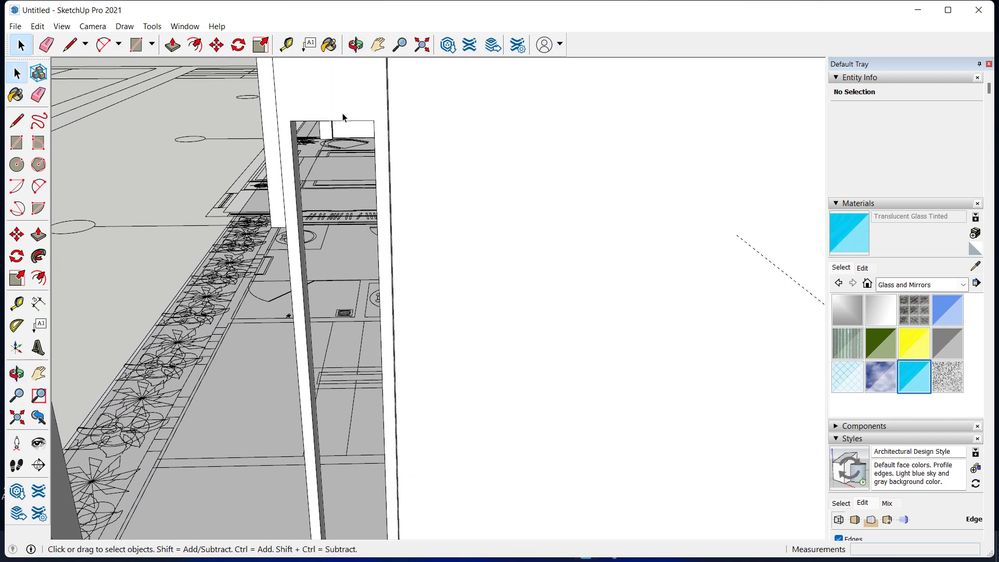
Turn the face beside the posts into a group.
double_click(344, 122)
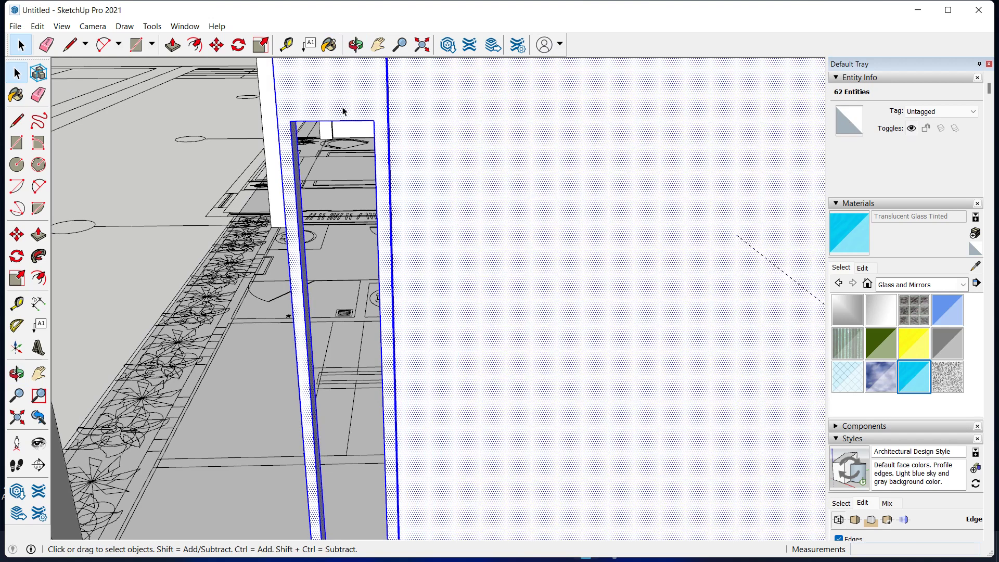
right_click(344, 109)
click(382, 204)
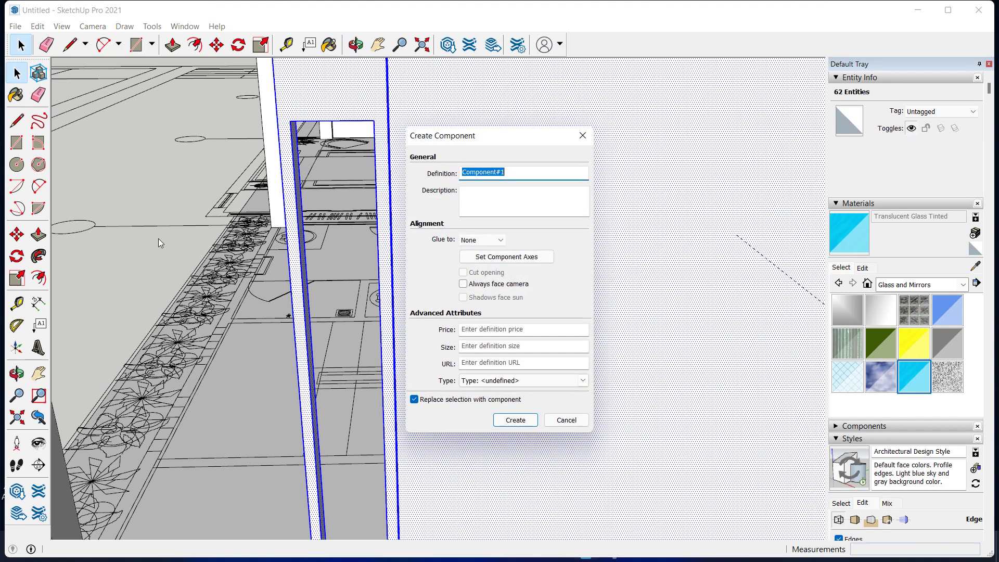
click(584, 133)
right_click(321, 89)
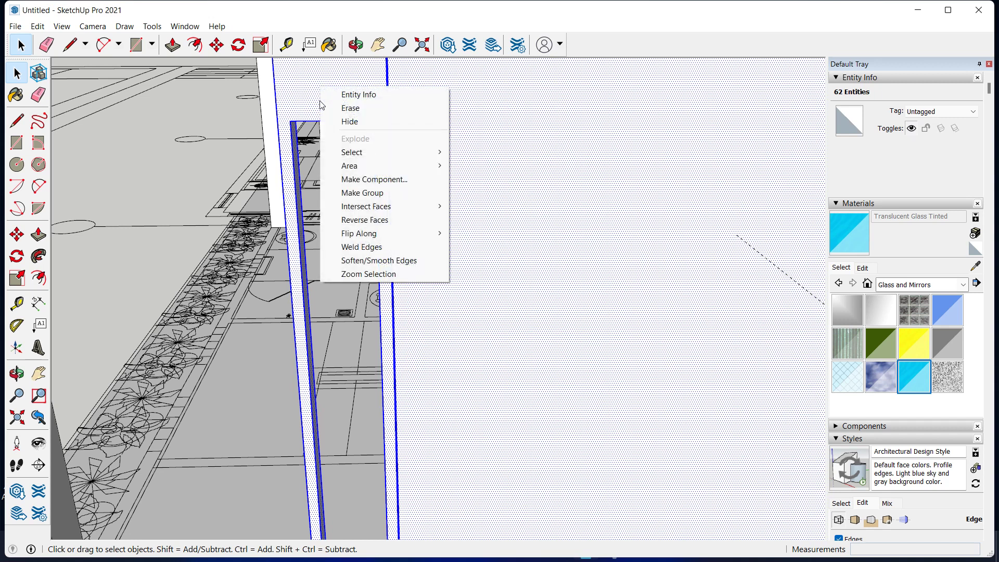
click(354, 193)
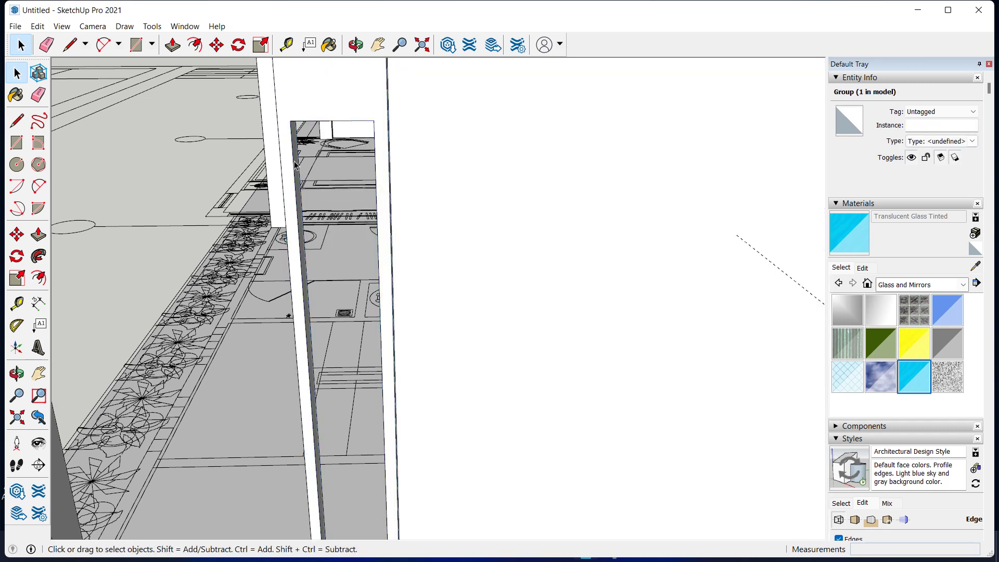
Draw a rectangular pane between the posts, from post top to base.
middle_drag(295, 165, 284, 107)
key(r)
click(292, 113)
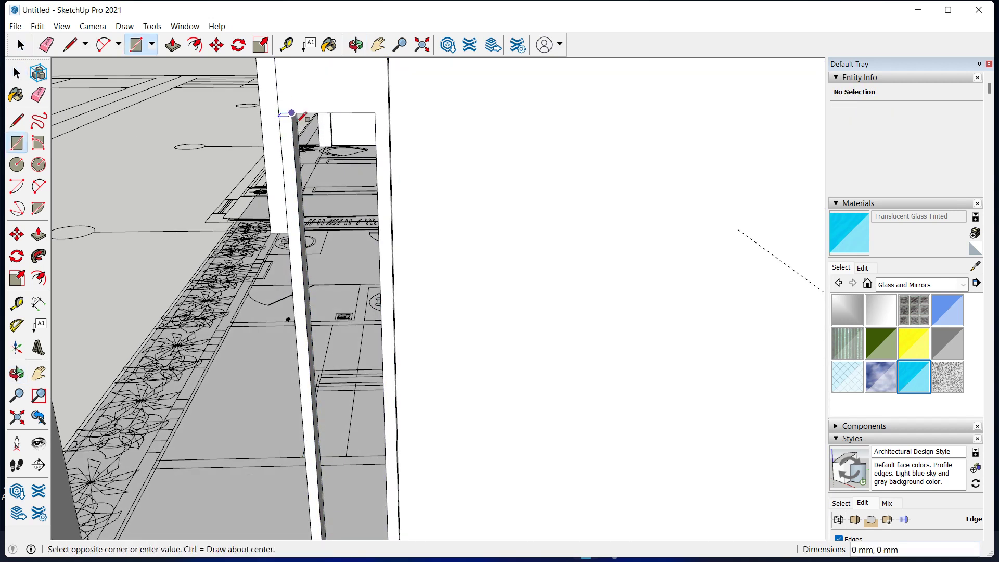
middle_drag(373, 267, 400, 384)
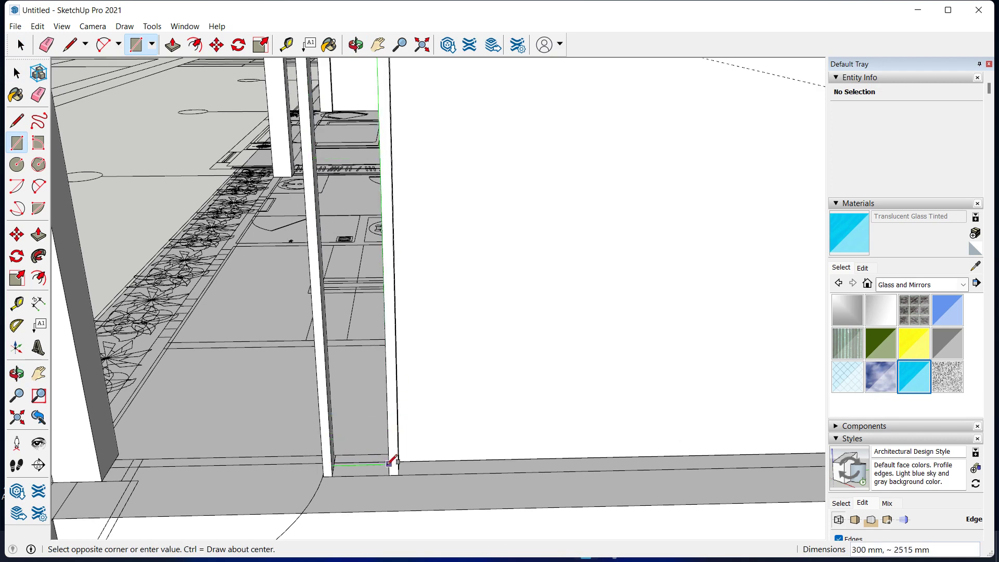
click(389, 474)
key(space)
Paint the new pane with Translucent Glass Tinted.
click(373, 398)
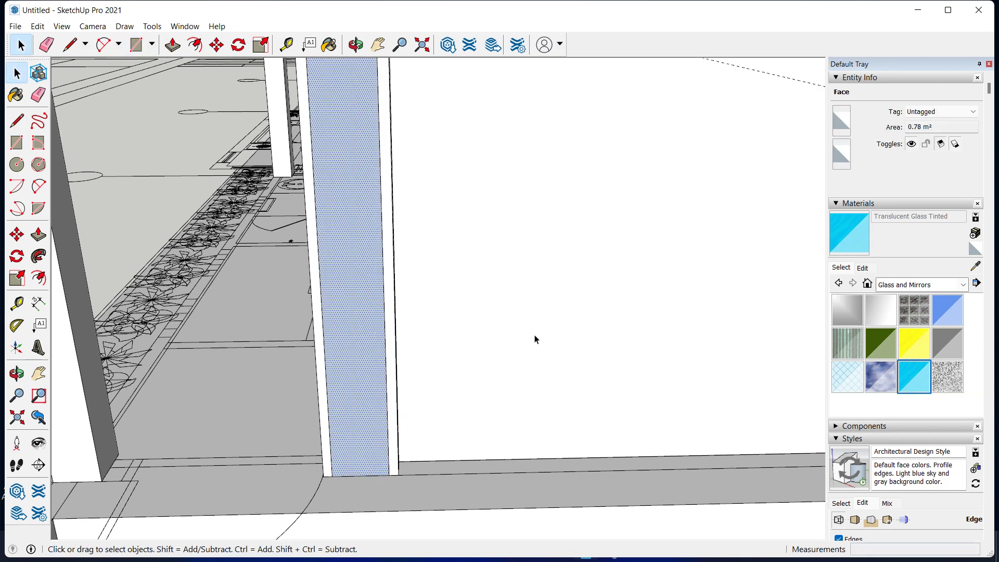
key(b)
click(357, 317)
middle_drag(357, 317, 316, 337)
key(space)
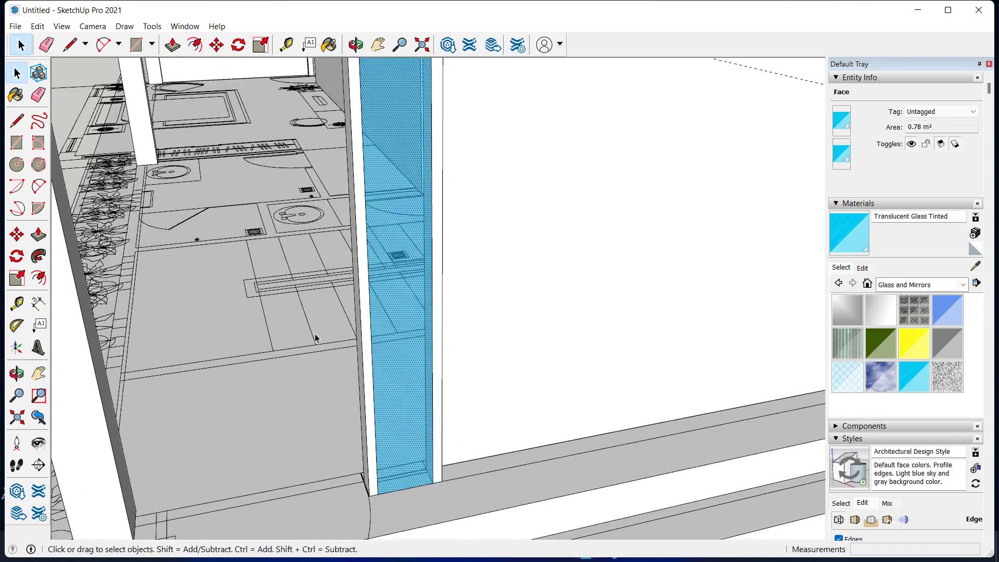
scroll(221, 303, down, 5)
scroll(234, 305, down, 3)
mouse_move(234, 305)
middle_down()
mouse_move(277, 393)
mouse_move(438, 238)
mouse_move(553, 285)
middle_up()
scroll(555, 307, up, 2)
scroll(453, 328, up, 2)
scroll(423, 353, up, 2)
mouse_move(423, 353)
middle_down()
mouse_move(439, 379)
mouse_move(437, 323)
mouse_move(437, 347)
mouse_move(380, 348)
middle_up()
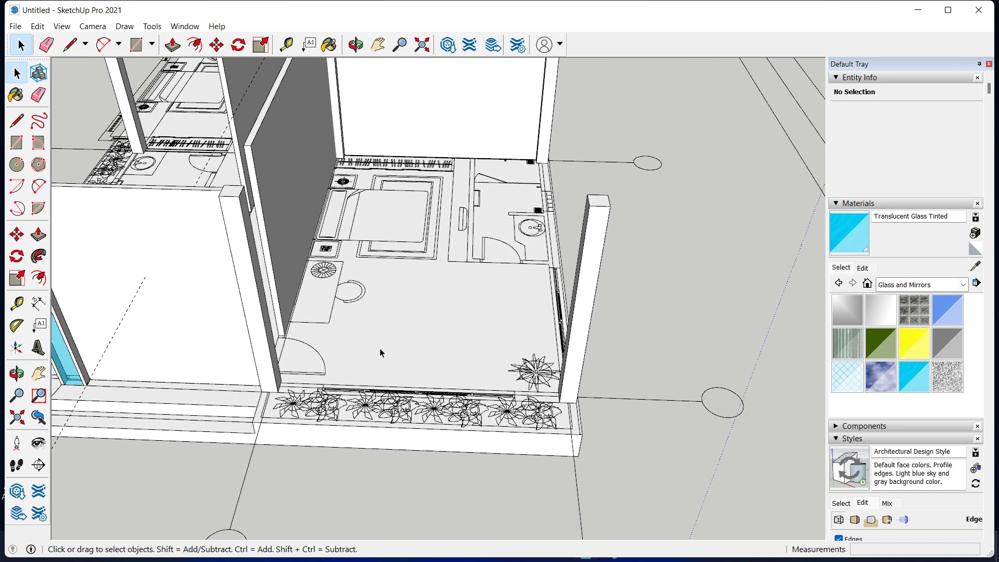
Draw a thin rectangular strip along the planter edge from the wall's front base.
mouse_move(401, 312)
middle_down()
mouse_move(364, 296)
mouse_move(357, 321)
middle_up()
key(r)
scroll(254, 419, up, 2)
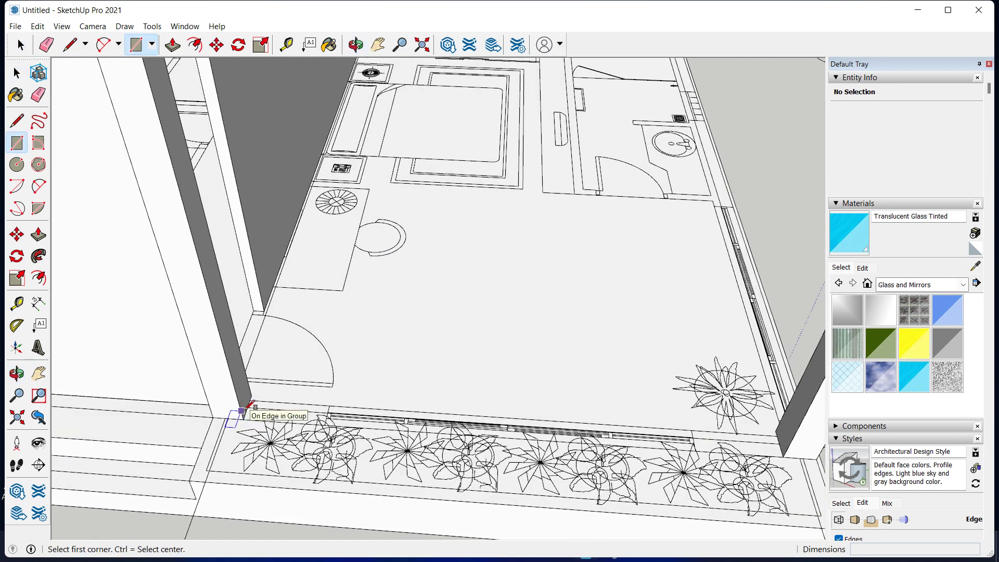
click(246, 405)
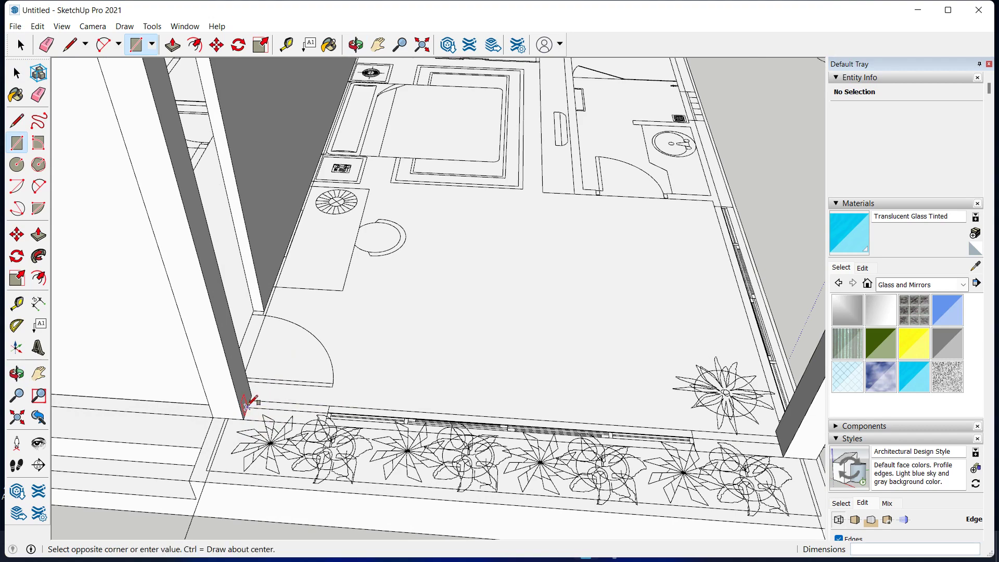
mouse_move(424, 425)
middle_down()
mouse_move(558, 423)
mouse_move(659, 546)
mouse_move(658, 458)
middle_up()
scroll(664, 423, up, 2)
scroll(675, 411, up, 2)
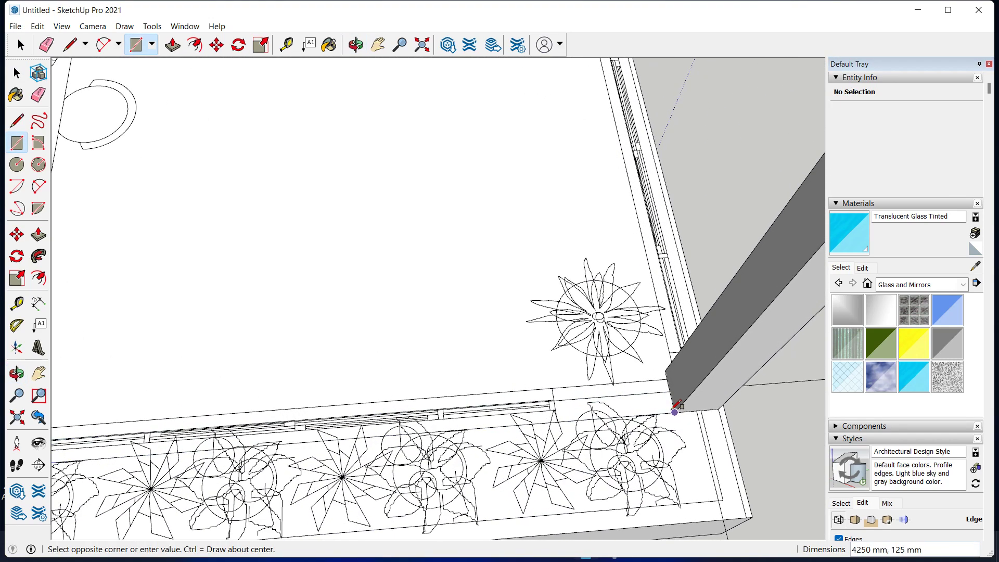
click(675, 411)
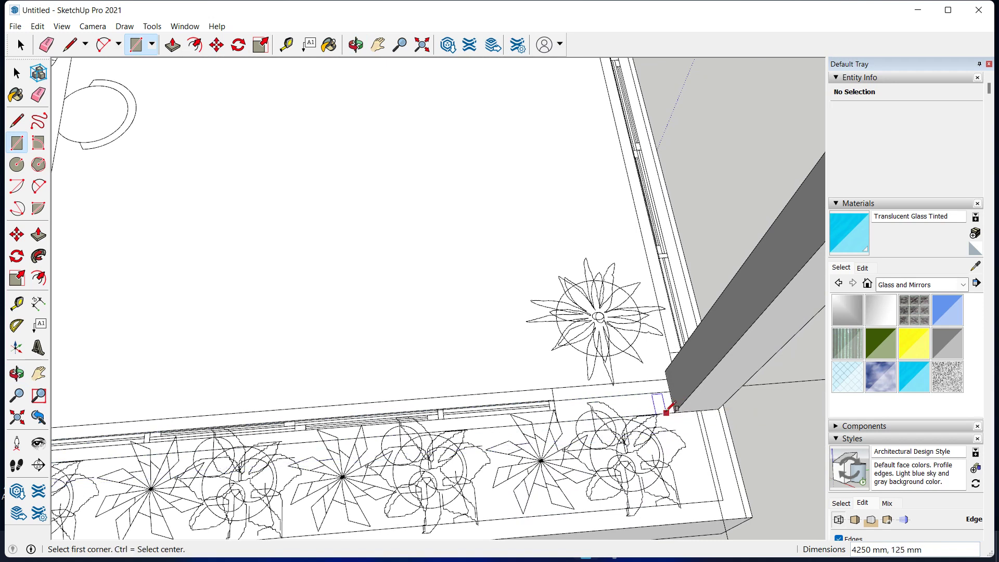
shift+middle_drag(263, 404, 474, 391)
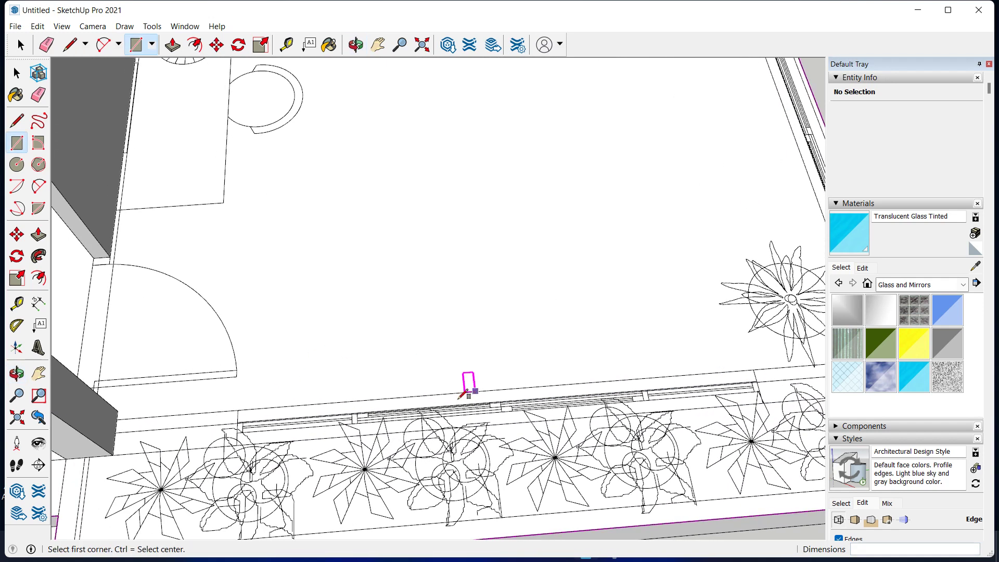
click(123, 417)
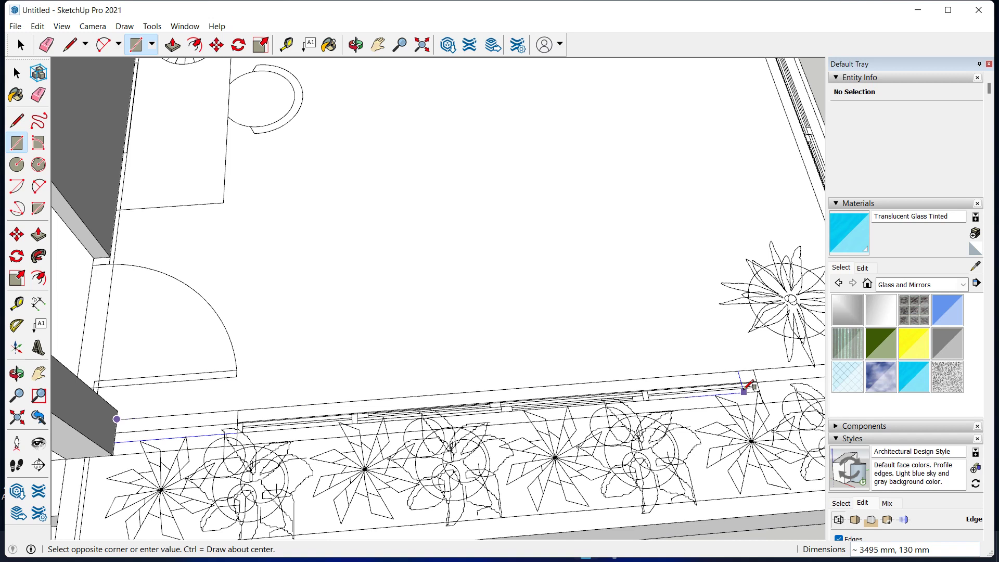
shift+middle_drag(749, 385, 357, 334)
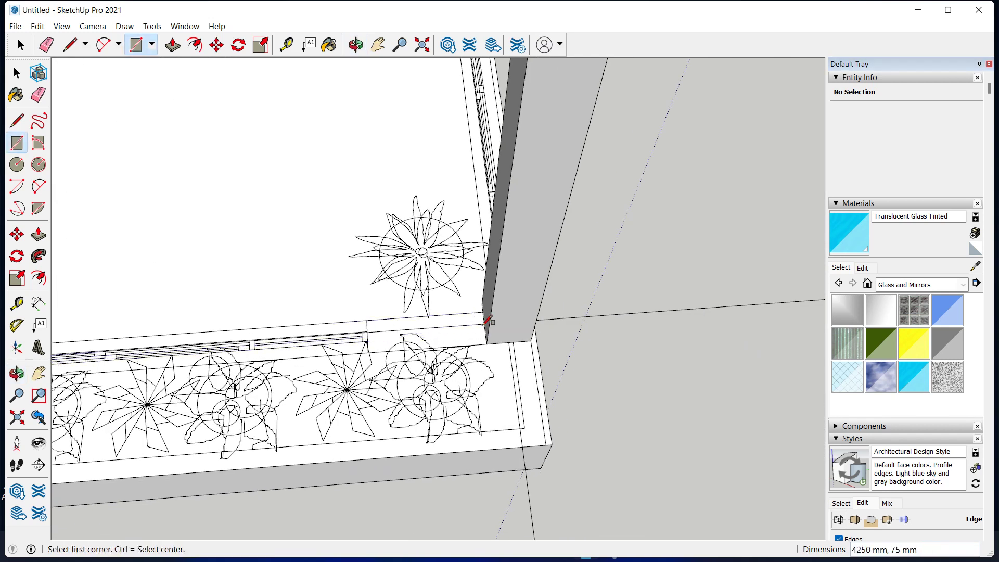
key(space)
Push/pull the strip up 3500 mm into a wall.
click(448, 325)
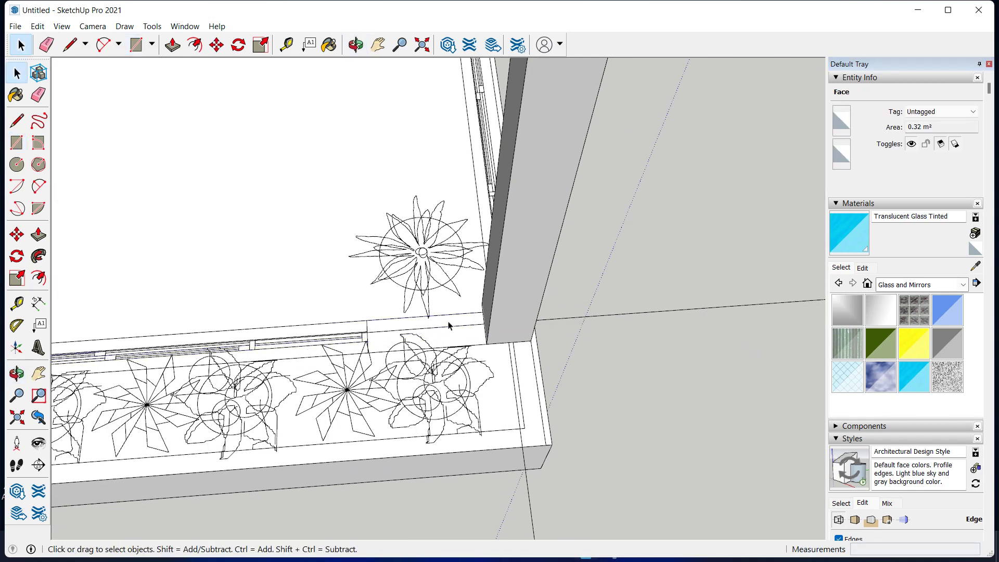
key(p)
click(447, 325)
text(3)
key(Return)
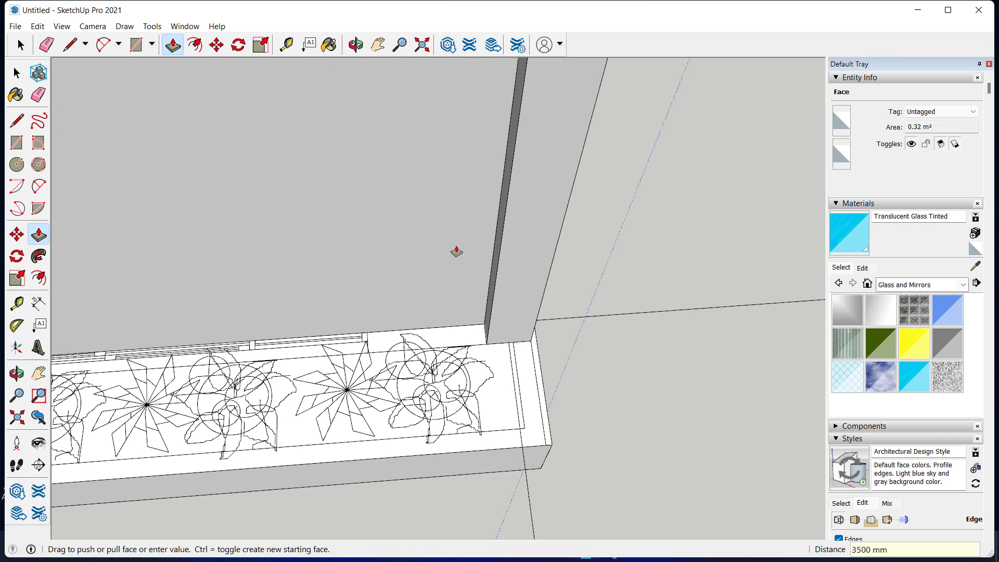
key(space)
scroll(553, 330, down, 3)
scroll(457, 331, down, 2)
middle_drag(456, 331, 529, 267)
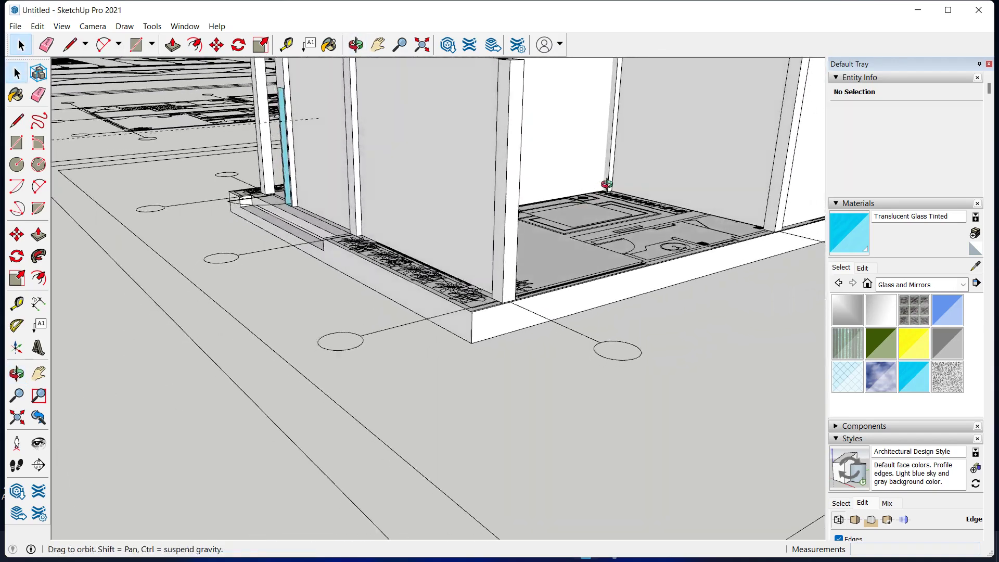
middle_drag(529, 266, 657, 305)
key(o)
mouse_move(658, 305)
mouse_down()
mouse_move(373, 289)
mouse_move(276, 320)
mouse_up()
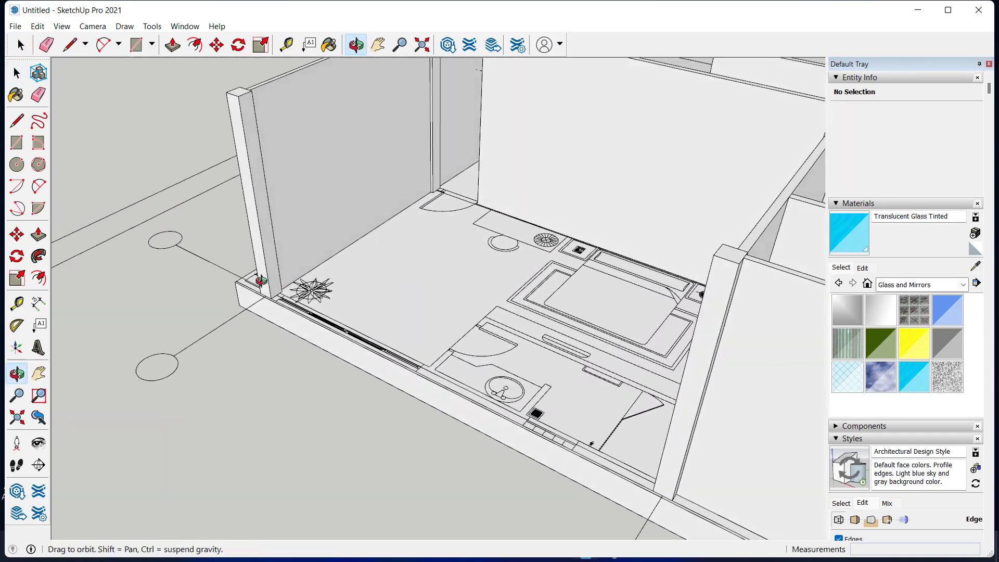
key(space)
scroll(276, 320, up, 1)
scroll(275, 320, up, 2)
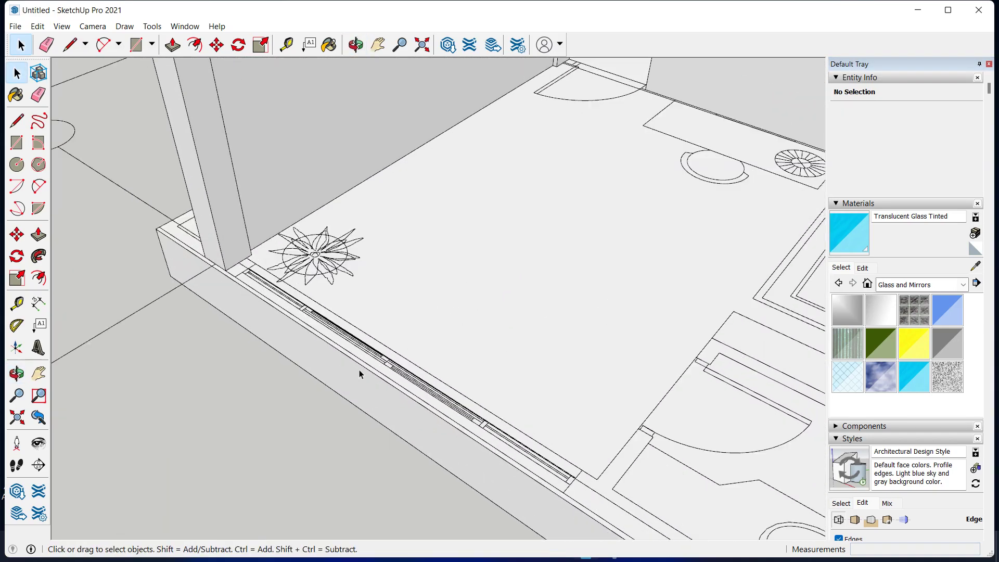
scroll(359, 372, up, 2)
scroll(285, 314, up, 2)
middle_drag(307, 337, 475, 407)
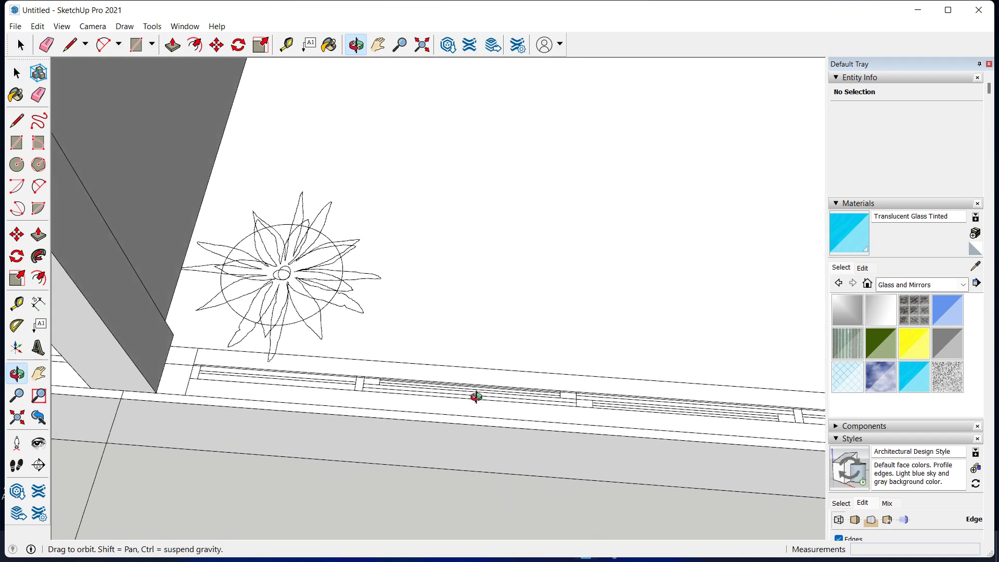
middle_drag(395, 402, 259, 375)
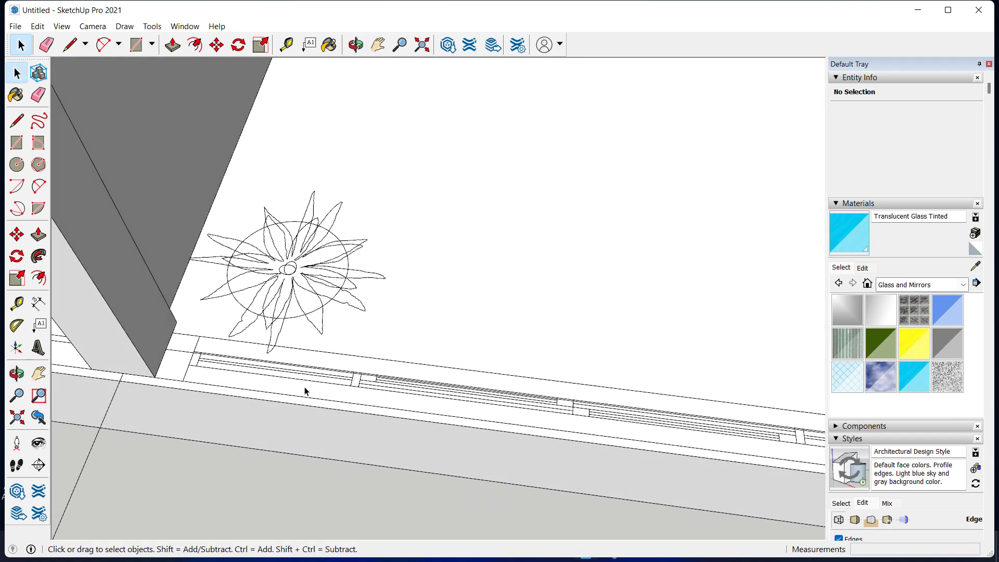
mouse_move(358, 393)
middle_down()
mouse_move(334, 379)
mouse_move(245, 392)
mouse_move(219, 432)
mouse_move(234, 373)
middle_up()
scroll(233, 372, down, 2)
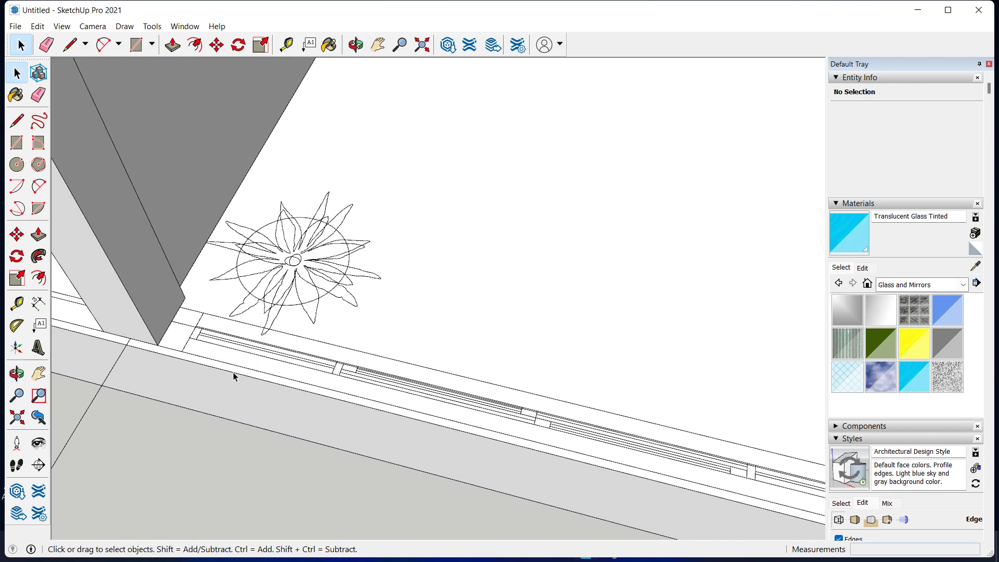
scroll(383, 410, down, 2)
mouse_move(383, 410)
shift+middle_down()
mouse_move(394, 414)
mouse_move(379, 457)
mouse_move(535, 446)
mouse_move(633, 353)
shift+middle_up()
scroll(633, 352, up, 3)
middle_drag(582, 535, 575, 377)
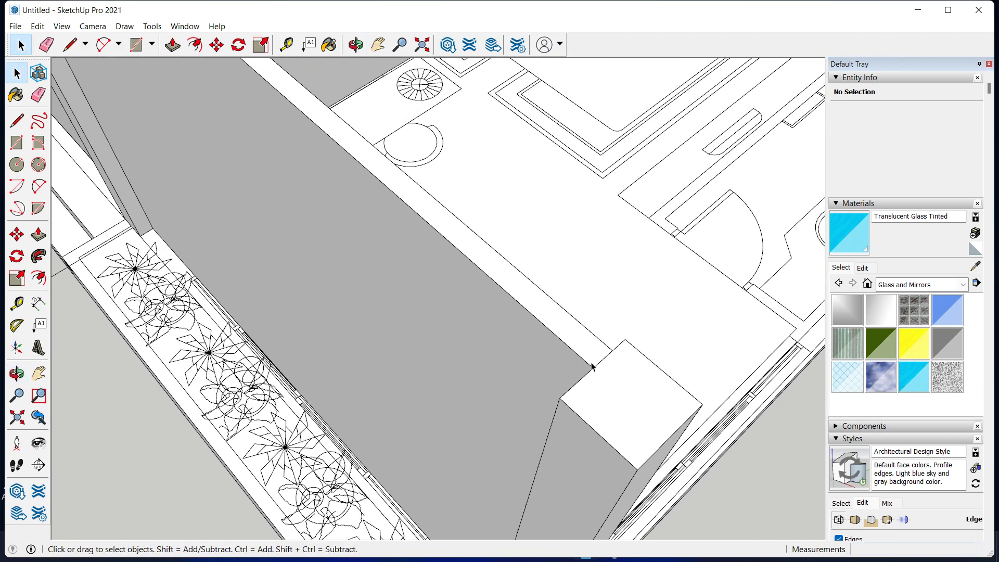
click(575, 376)
Group the tall wall and begin moving it from its corner.
double_click(581, 360)
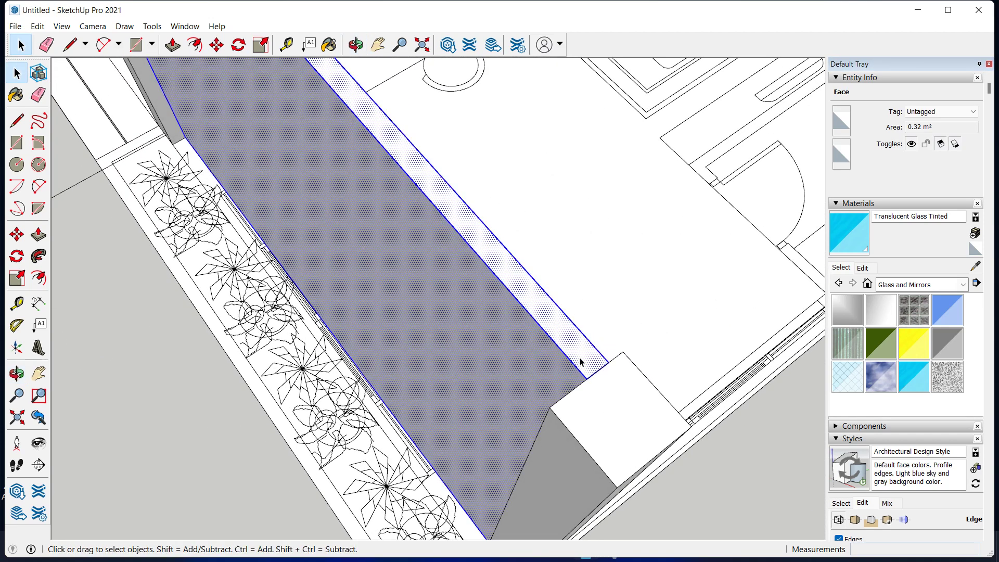
right_click(581, 359)
click(606, 270)
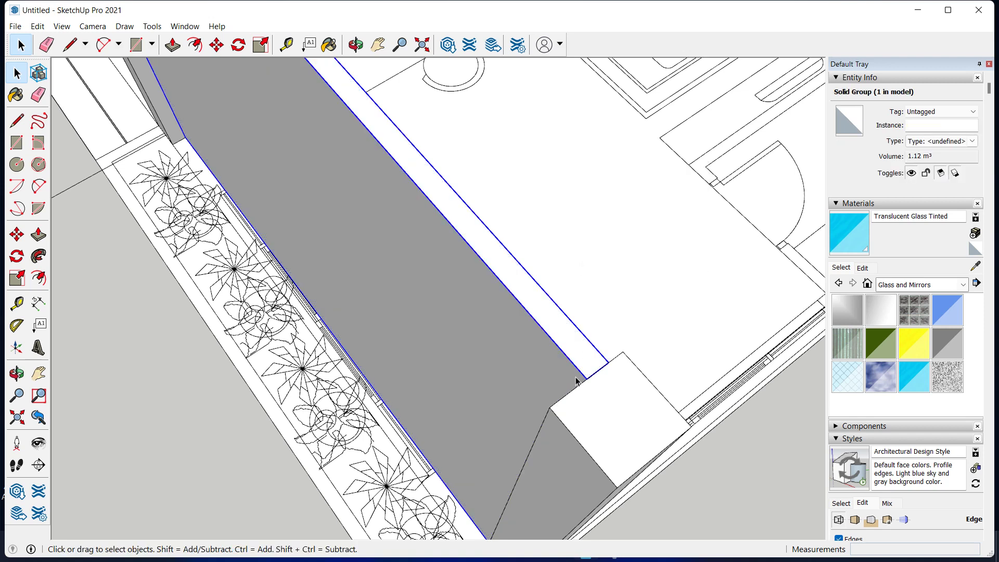
key(m)
click(611, 362)
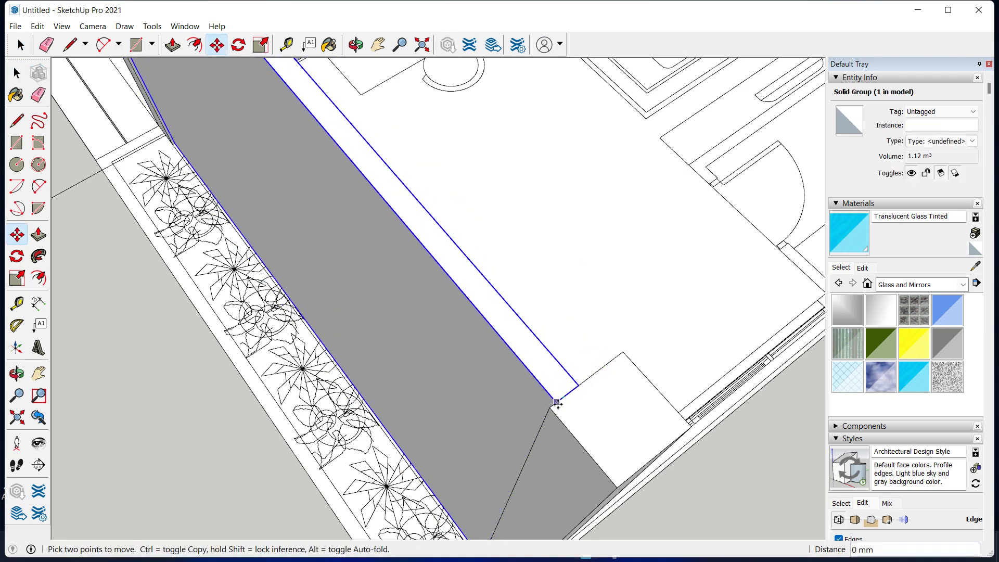
mouse_move(555, 408)
middle_down()
mouse_move(581, 407)
mouse_move(319, 385)
mouse_move(460, 446)
middle_up()
scroll(408, 412, up, 3)
mouse_move(408, 412)
shift+middle_down()
mouse_move(413, 428)
mouse_move(385, 394)
shift+middle_up()
Edit the wall group and push/pull its large face out 25 mm.
key(t)
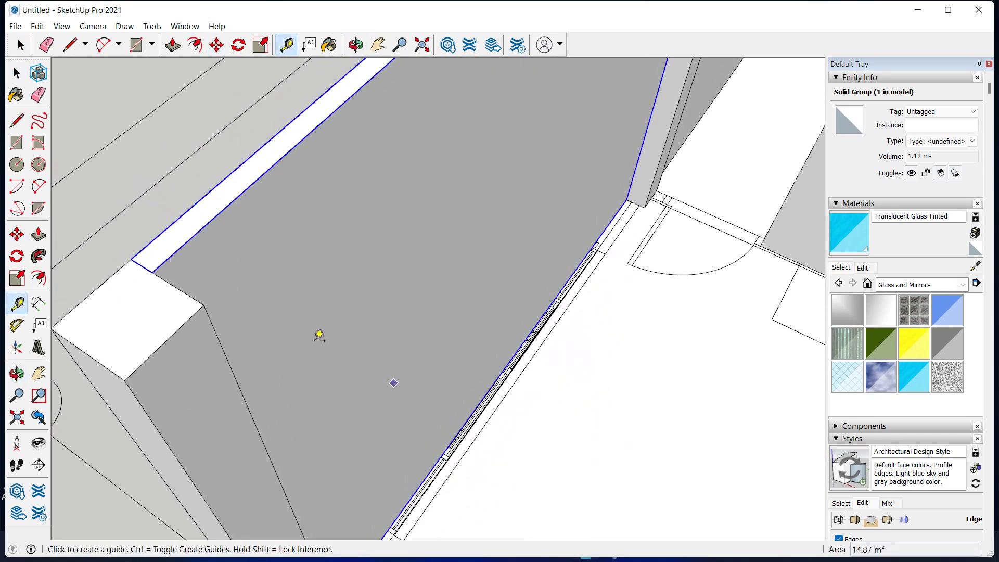
click(166, 246)
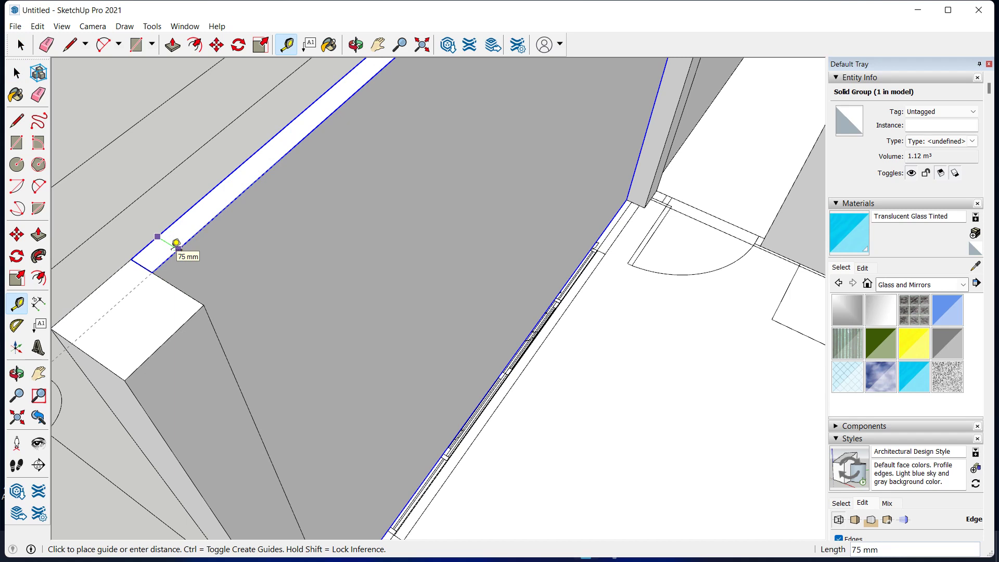
key(space)
middle_drag(243, 303, 218, 290)
double_click(230, 281)
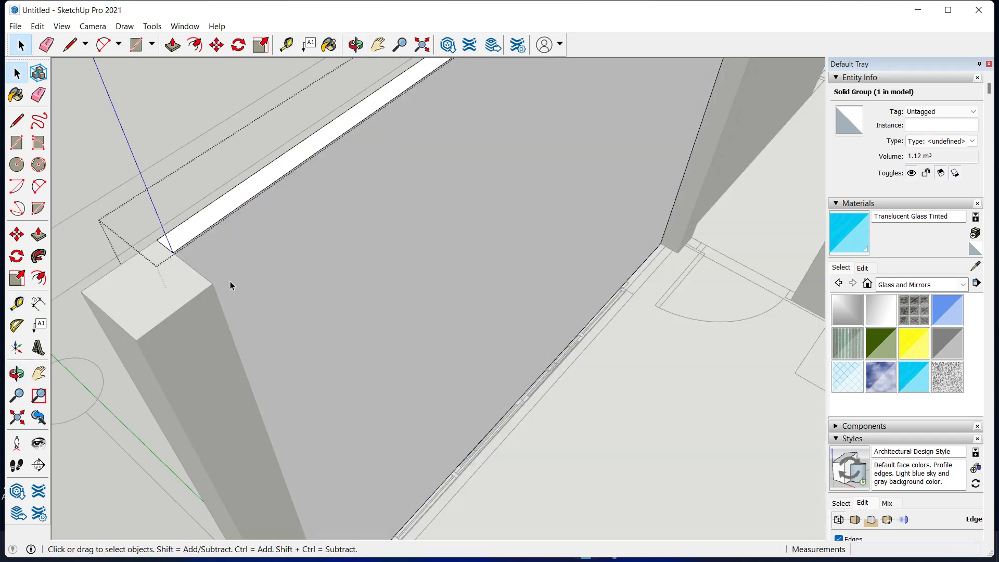
key(p)
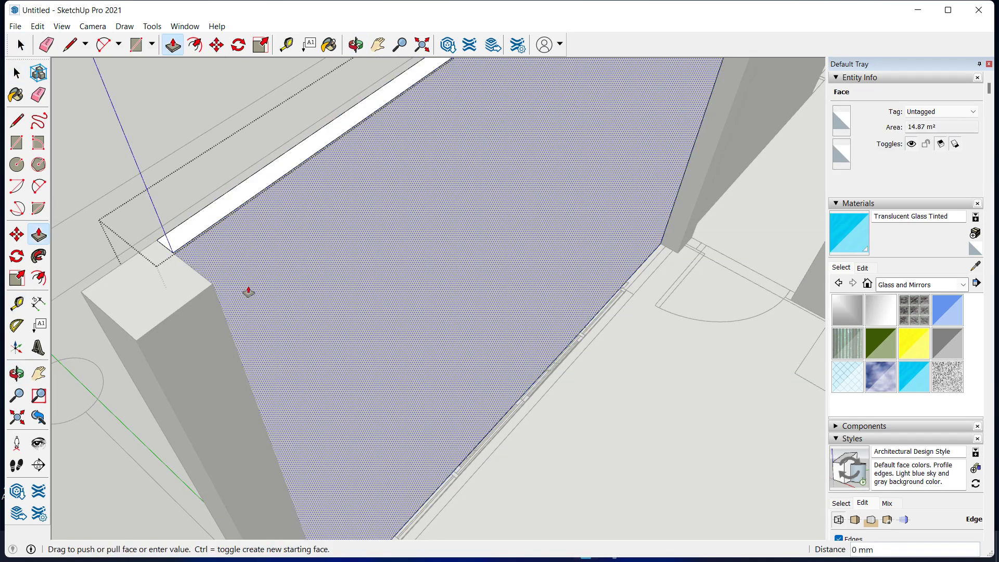
drag(246, 289, 260, 296)
text(25)
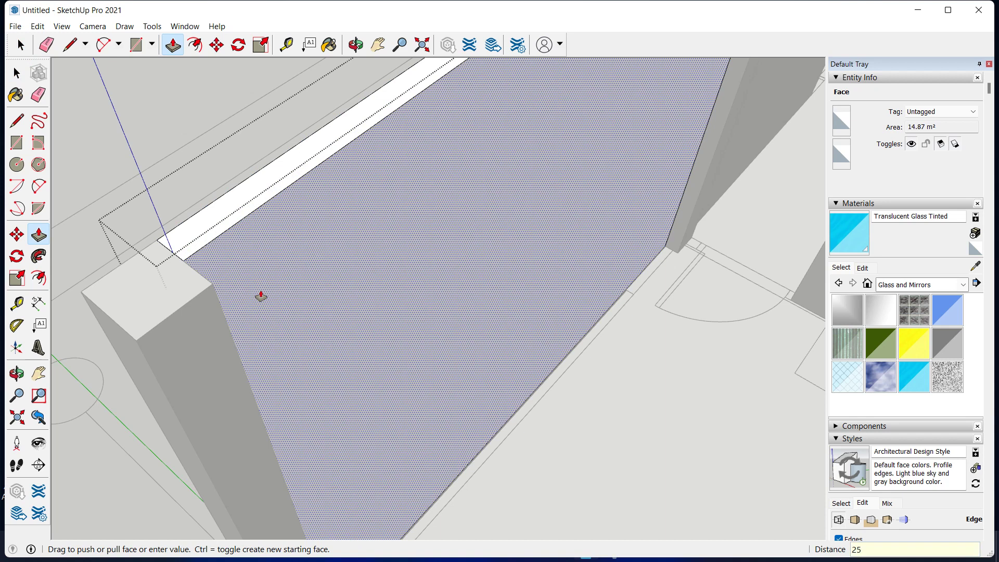
key(Return)
key(space)
View the whole building, then minimise SketchUp and bring up oCam.
mouse_move(268, 294)
middle_down()
mouse_move(660, 458)
mouse_move(650, 308)
middle_up()
scroll(651, 308, down, 3)
scroll(651, 308, down, 3)
mouse_move(651, 308)
middle_down()
mouse_move(406, 320)
mouse_move(426, 292)
middle_up()
click(920, 13)
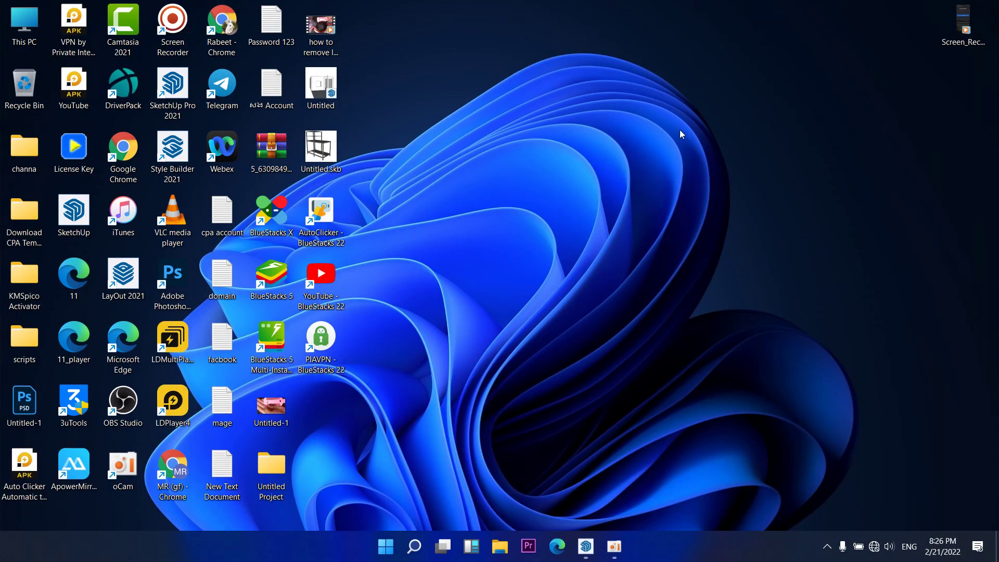
click(617, 546)
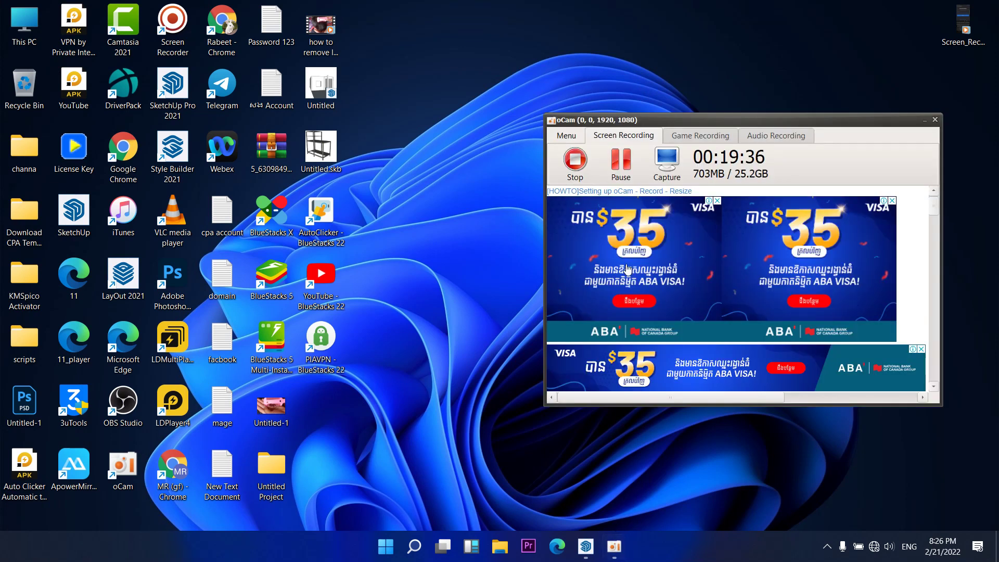